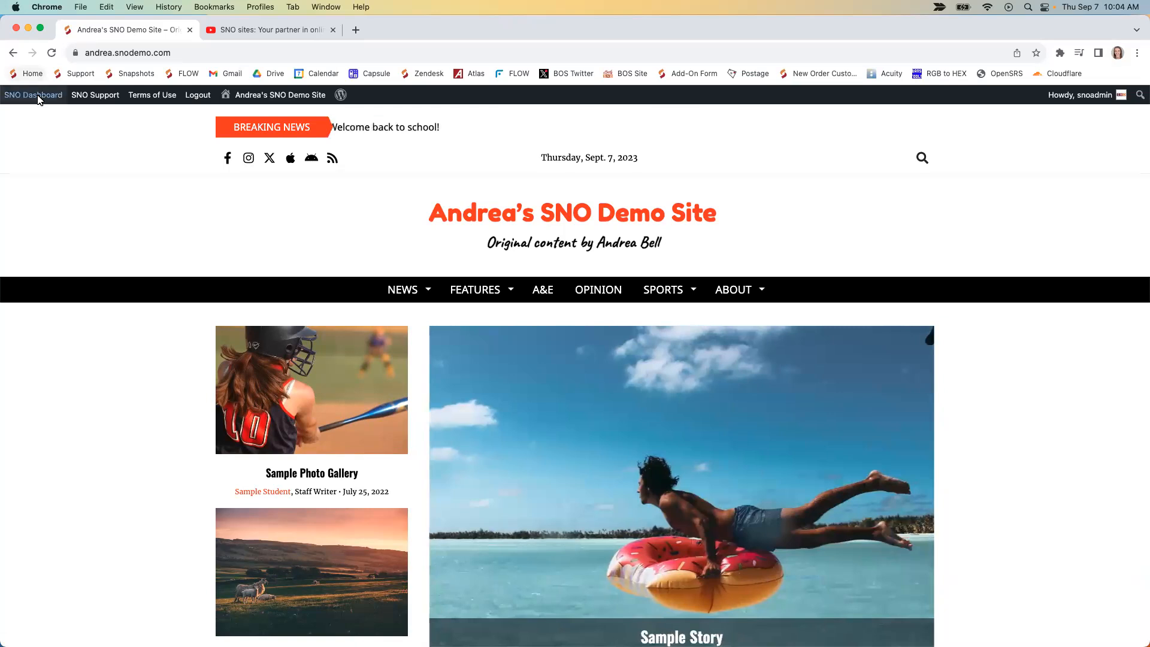
Open the SNO Dashboard and review the list of upcoming SNO webinars.
click(38, 96)
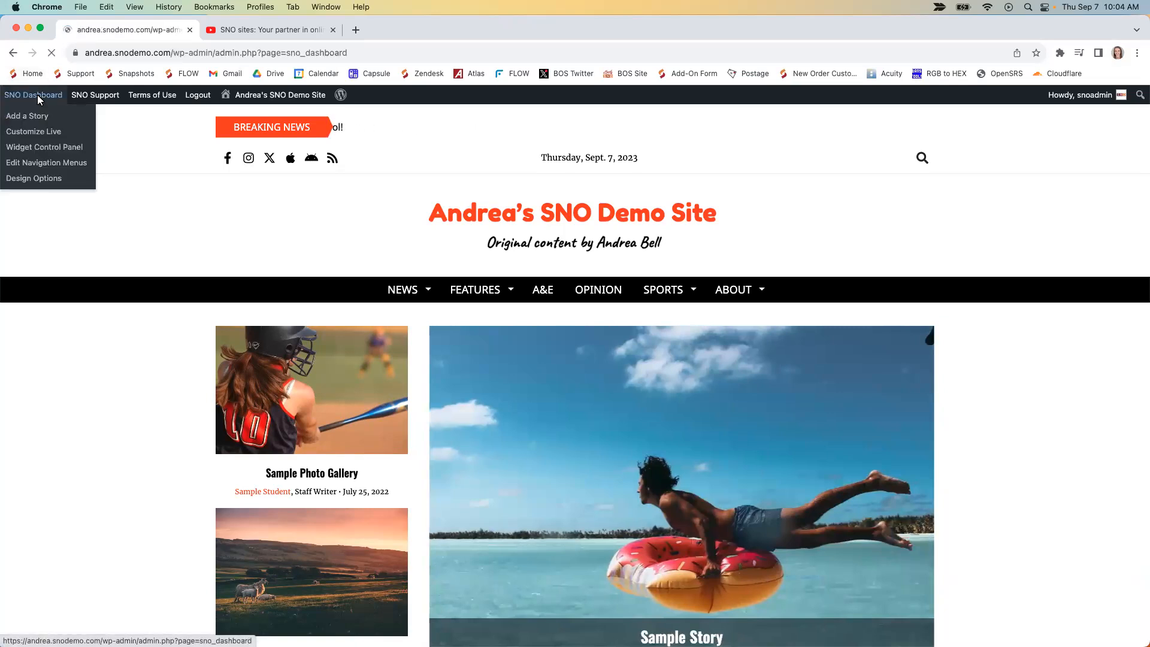
scroll(192, 398, down, 3)
scroll(191, 397, down, 3)
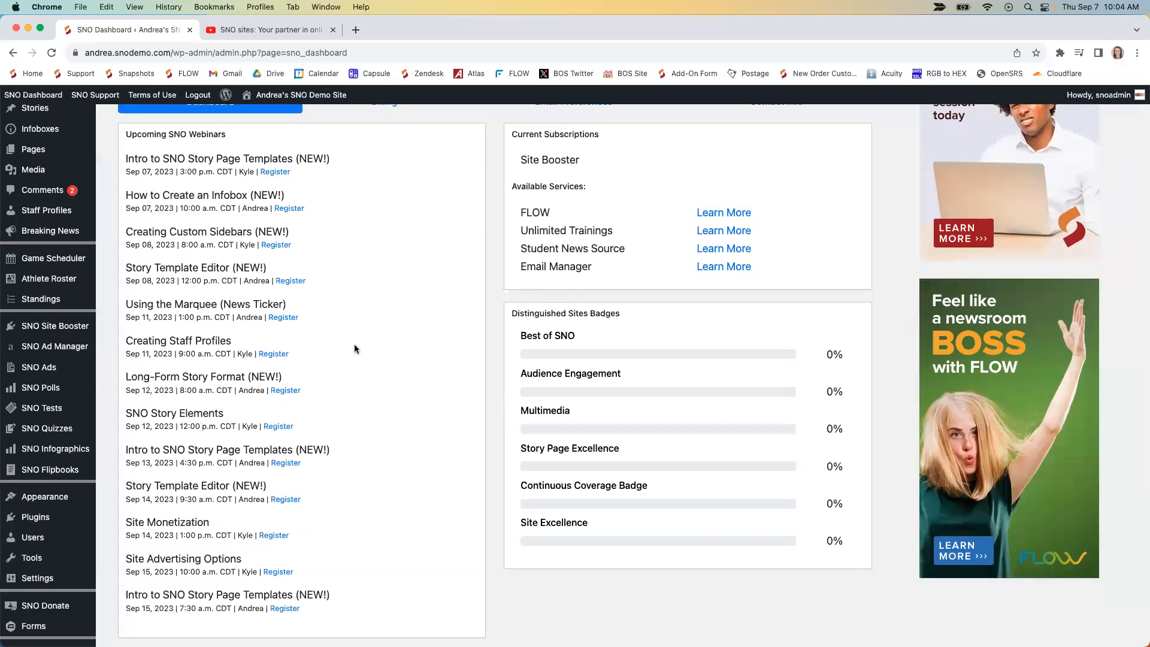
scroll(290, 252, down, 1)
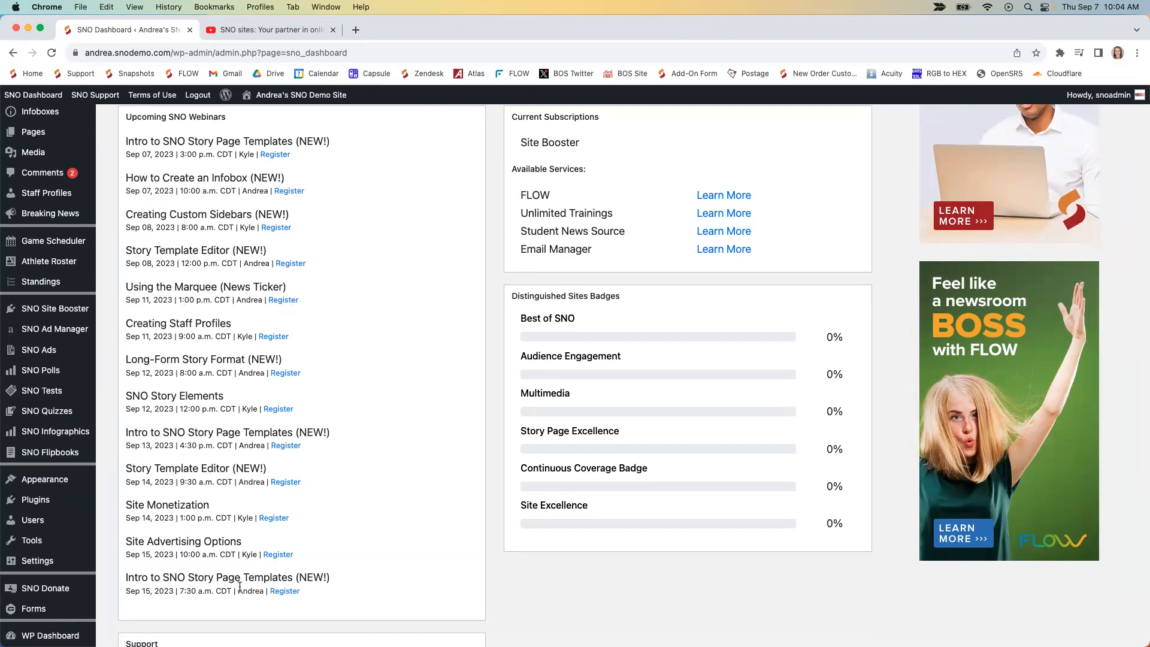
scroll(244, 569, up, 5)
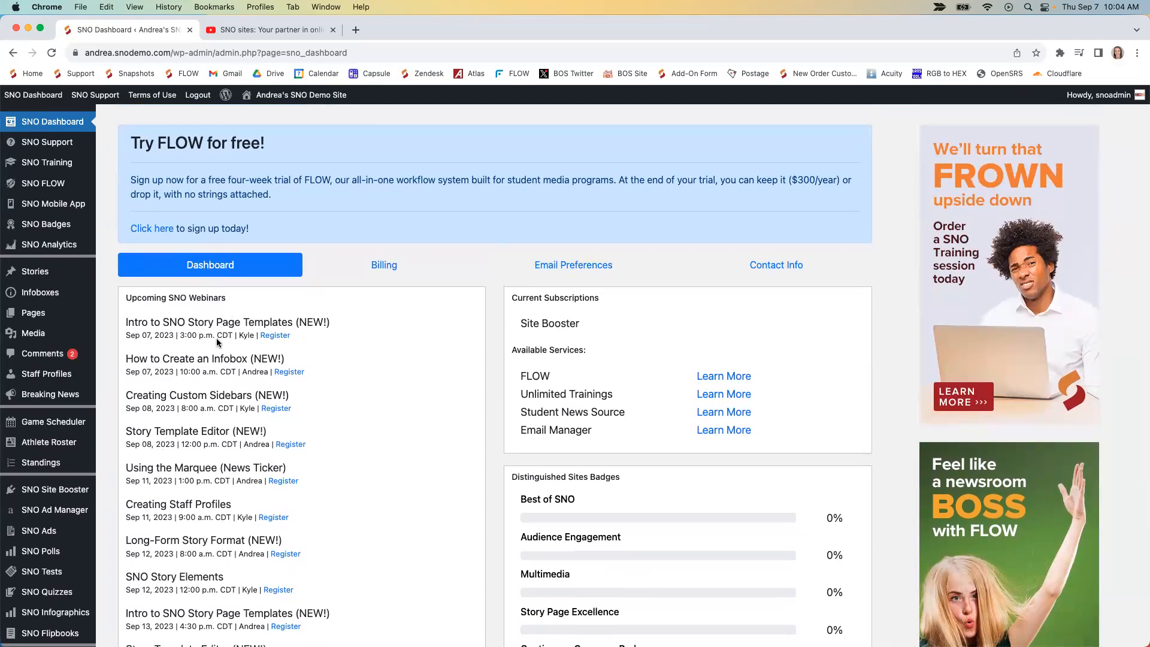
Open the SNO instructions and tutorials site, search it for "infobox" and open the "How to Add an Infobox" article.
mouse_move(83, 94)
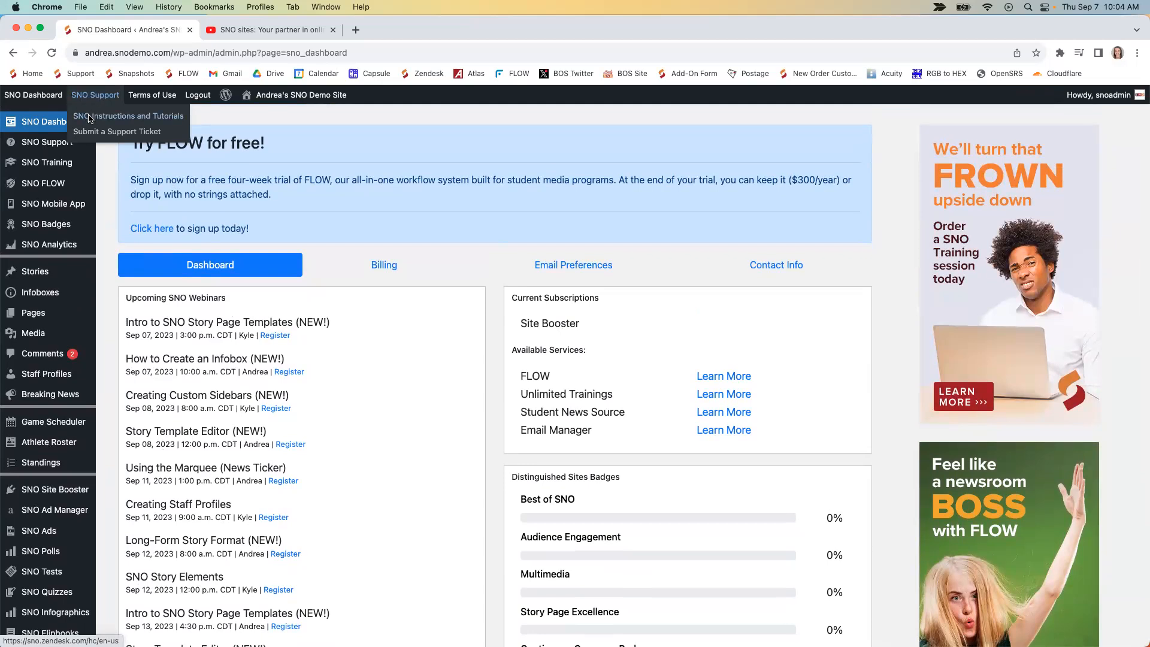
click(88, 116)
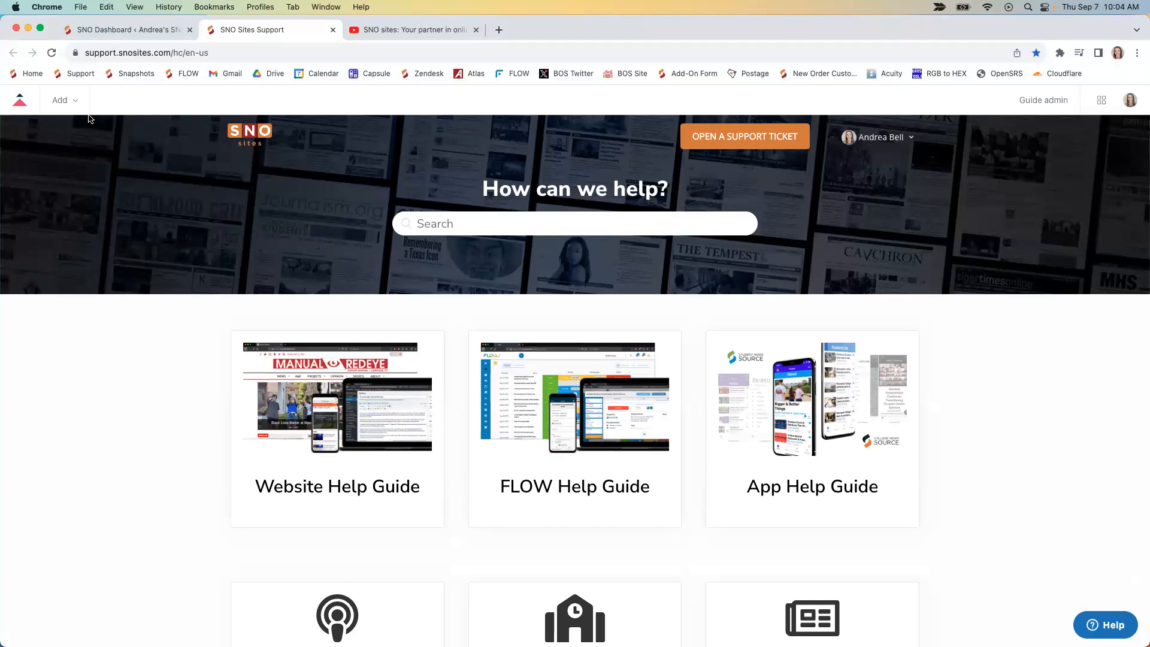
click(437, 216)
text(infobox)
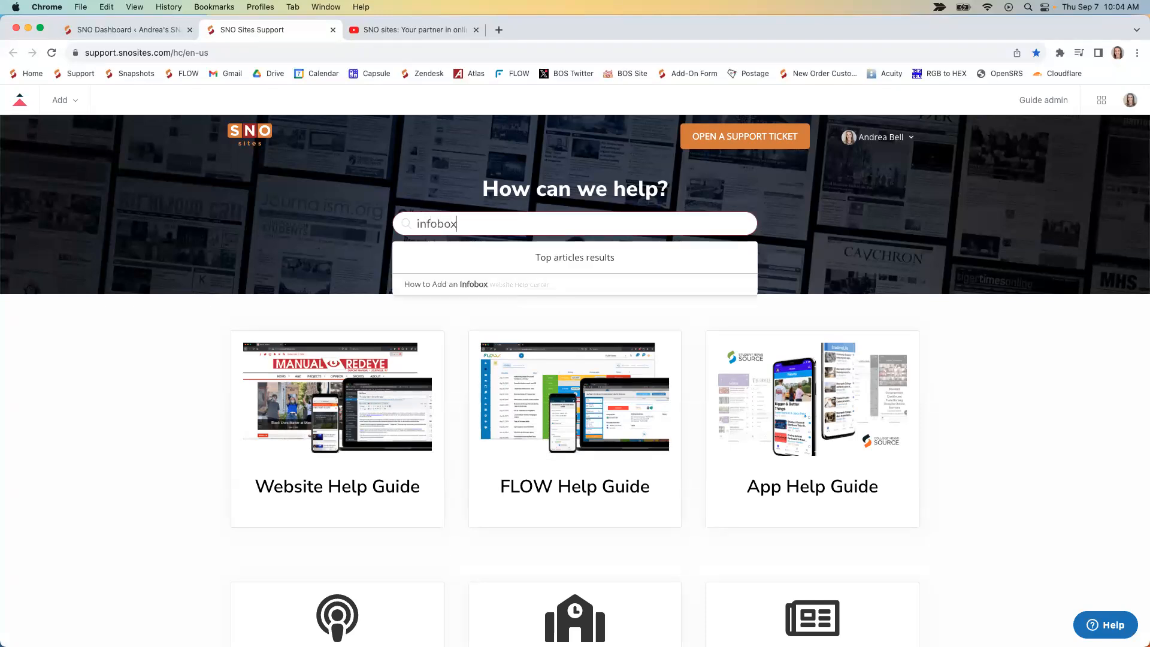
click(412, 284)
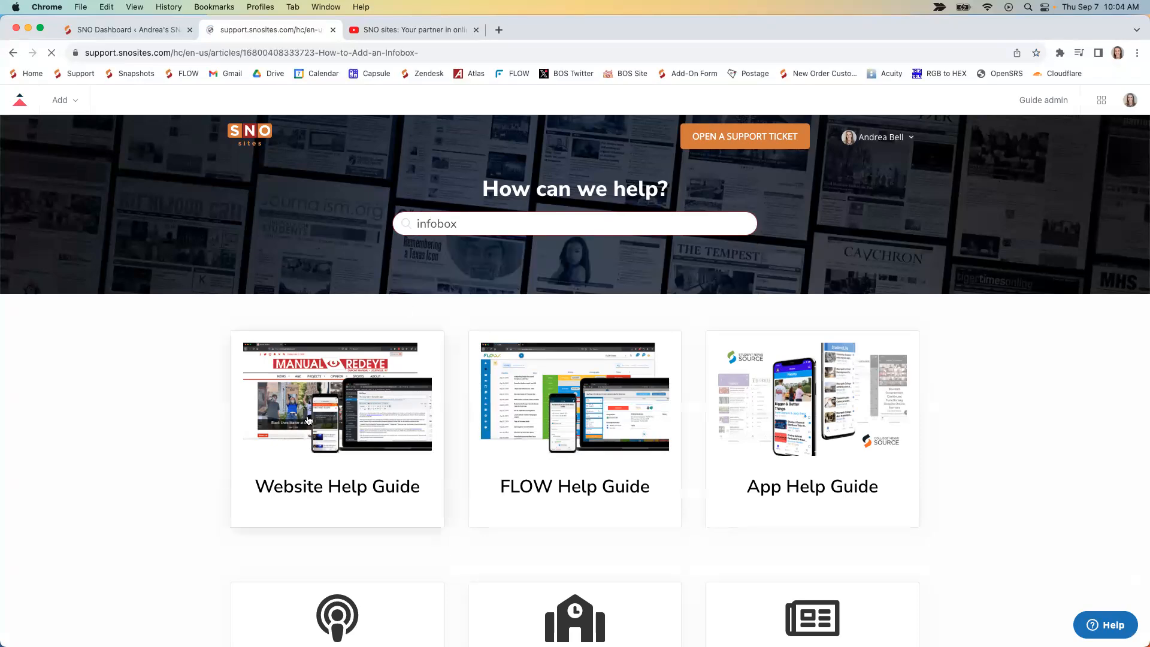
Skim the infobox help article's video and written instructions, and close the article.
scroll(308, 420, down, 20)
scroll(308, 420, up, 14)
scroll(308, 419, up, 5)
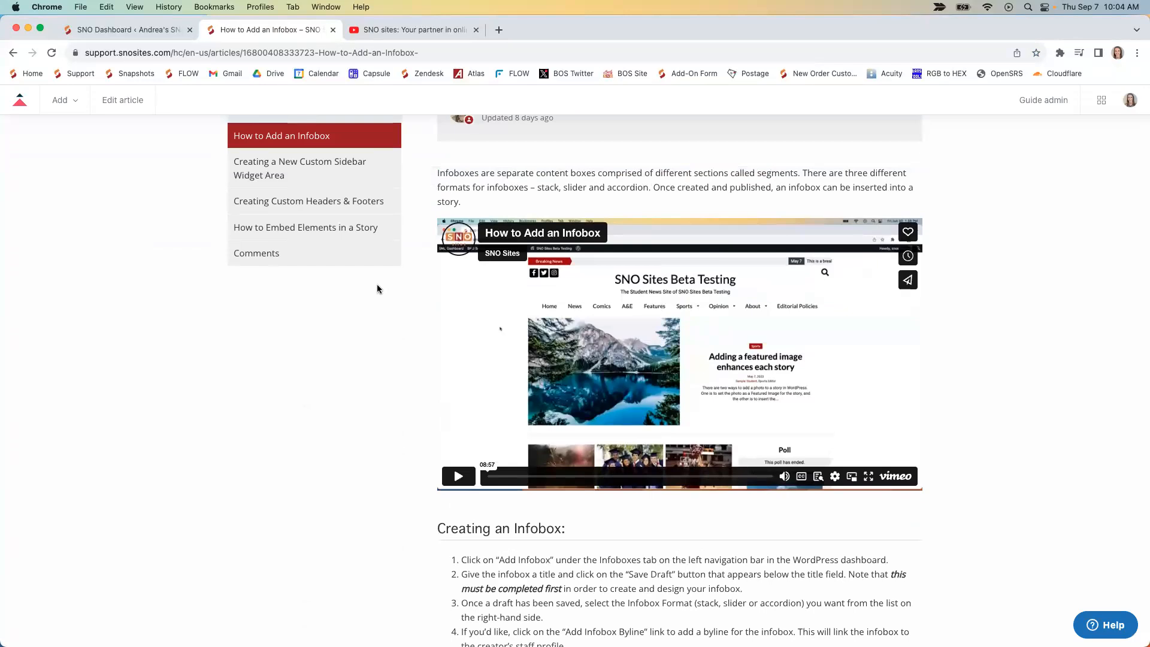
click(333, 29)
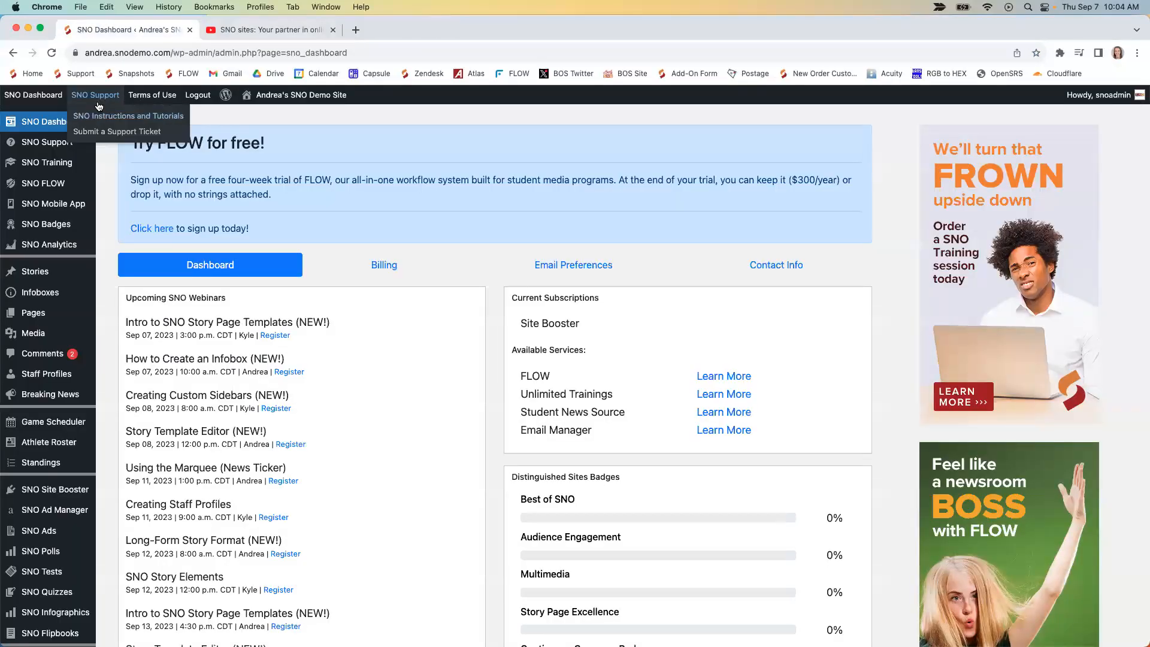
View the form for submitting a new support ticket and close it without filling it in.
click(96, 133)
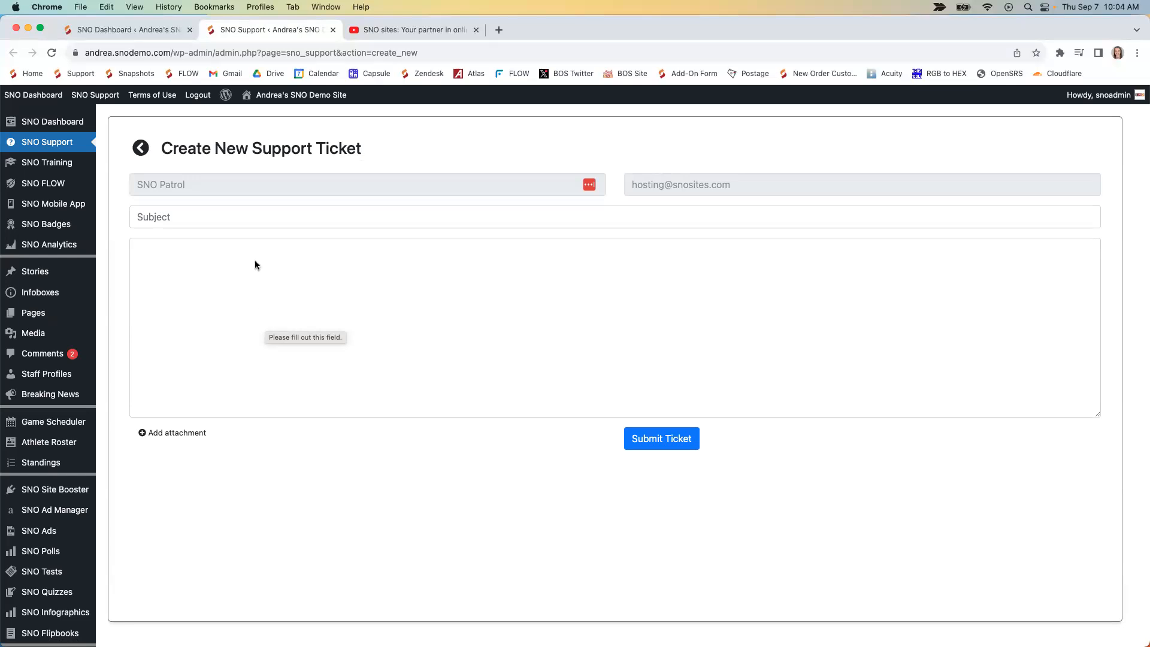
click(333, 29)
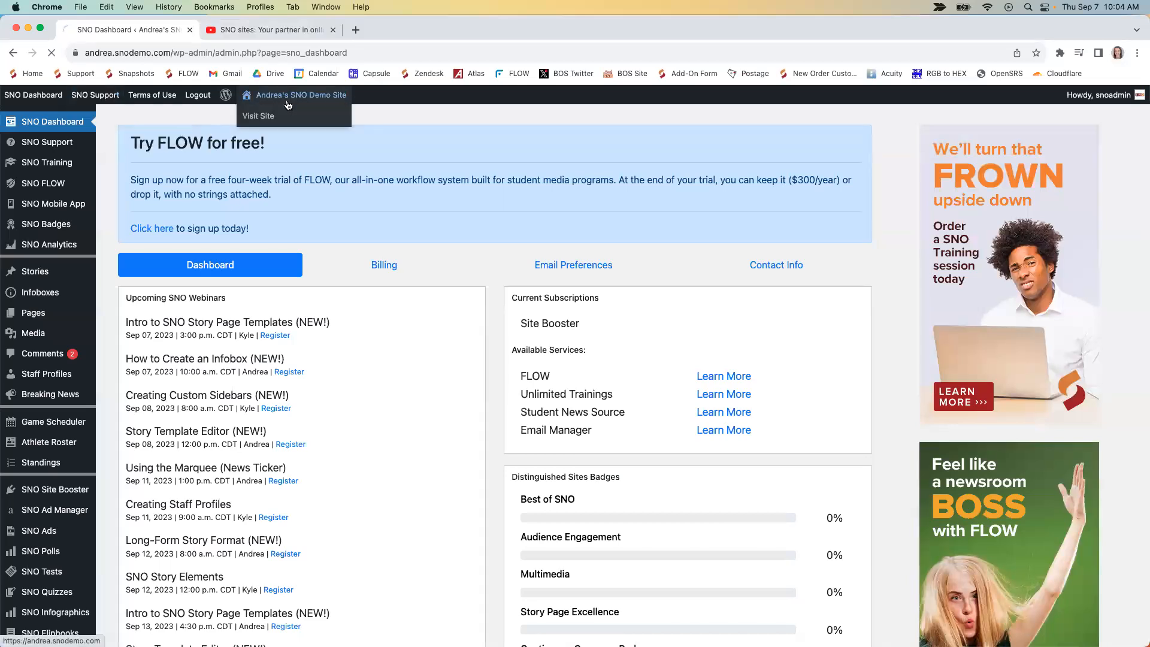
Visit the live demo site and open the "Full Width (with Infoboxes)" story under Story Page Templates.
click(288, 105)
scroll(213, 508, down, 10)
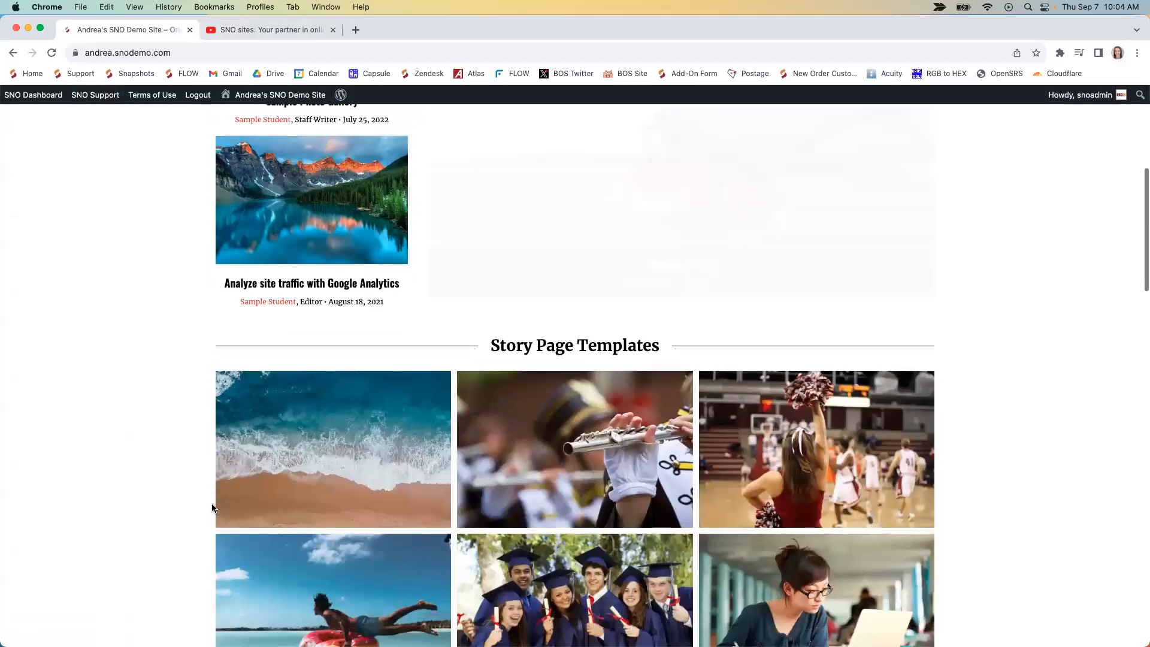
scroll(213, 508, down, 3)
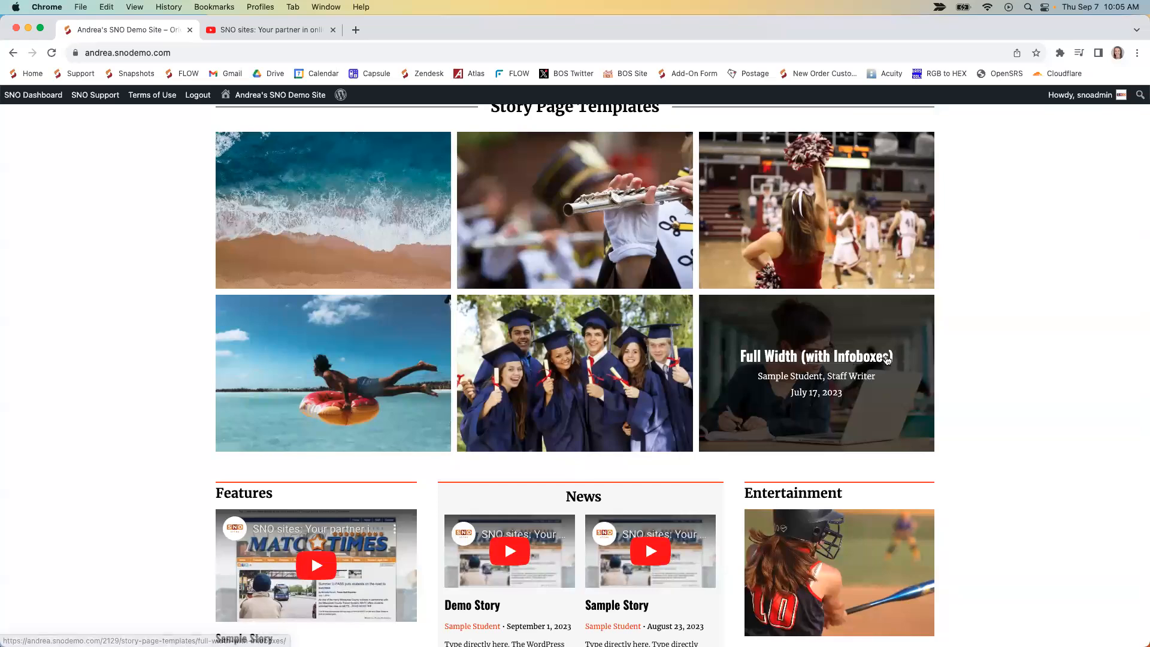
click(769, 363)
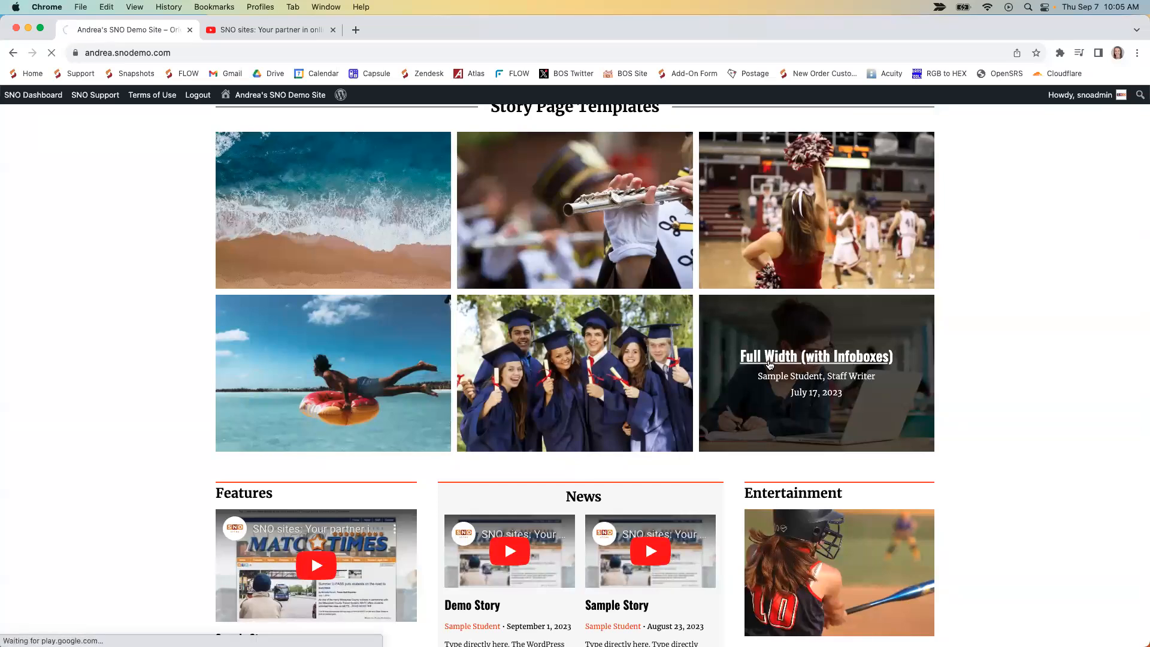
Examine how the Stack Infobox in the story arranges the photos and text of its segments.
scroll(323, 466, down, 5)
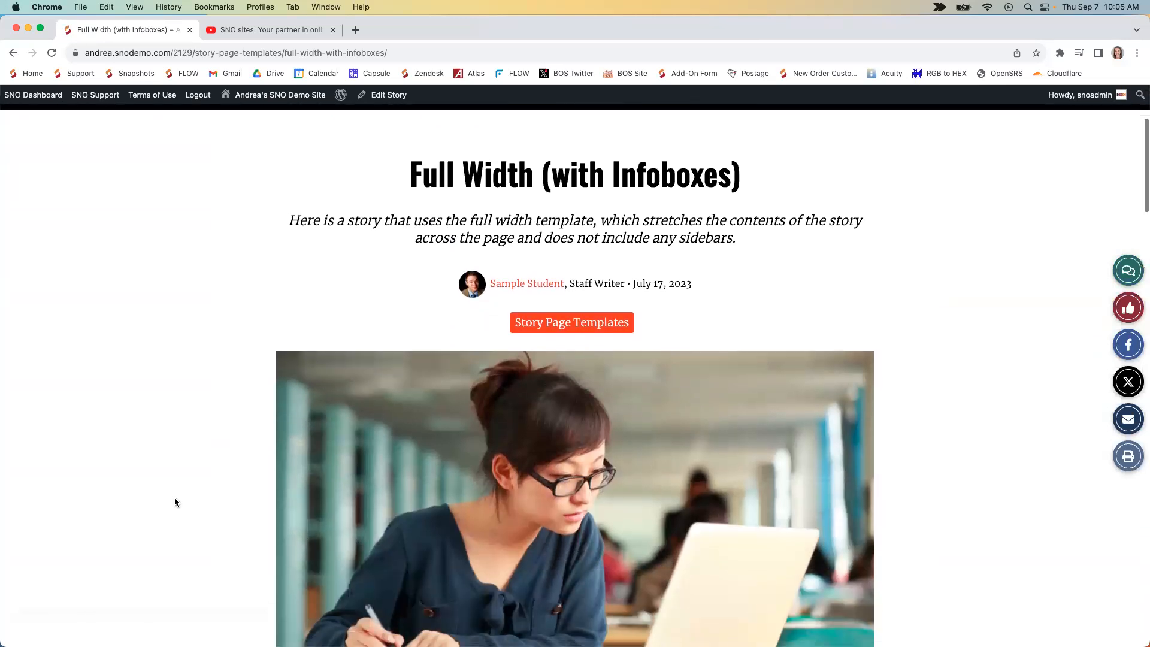
scroll(174, 502, down, 8)
scroll(174, 498, down, 4)
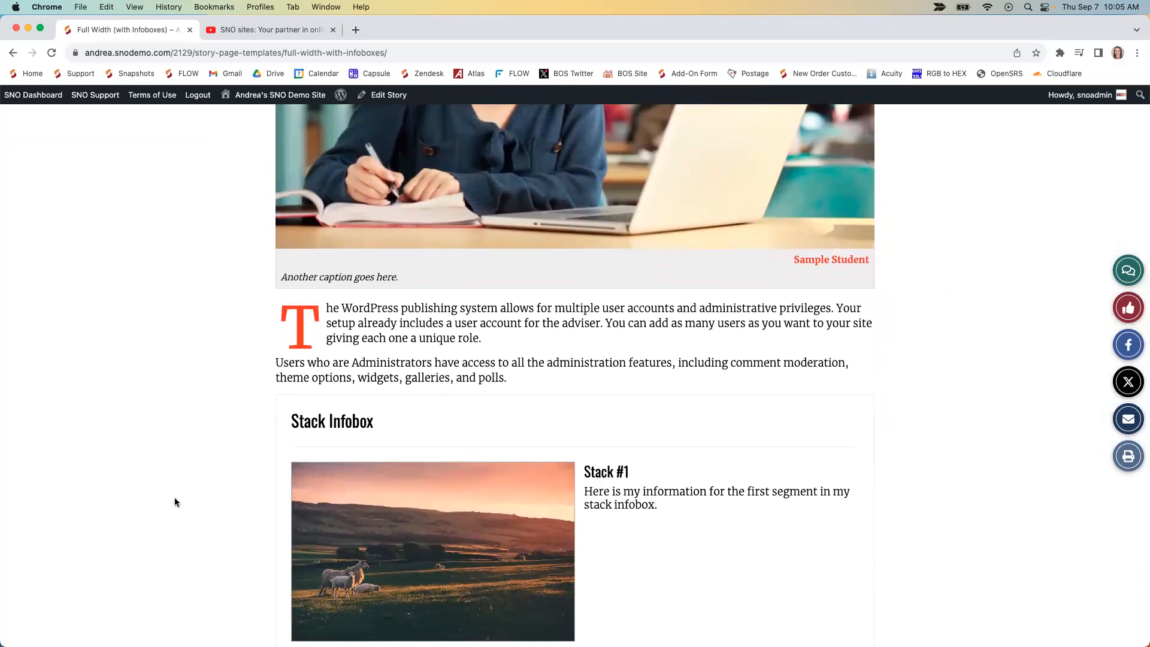
scroll(174, 502, down, 5)
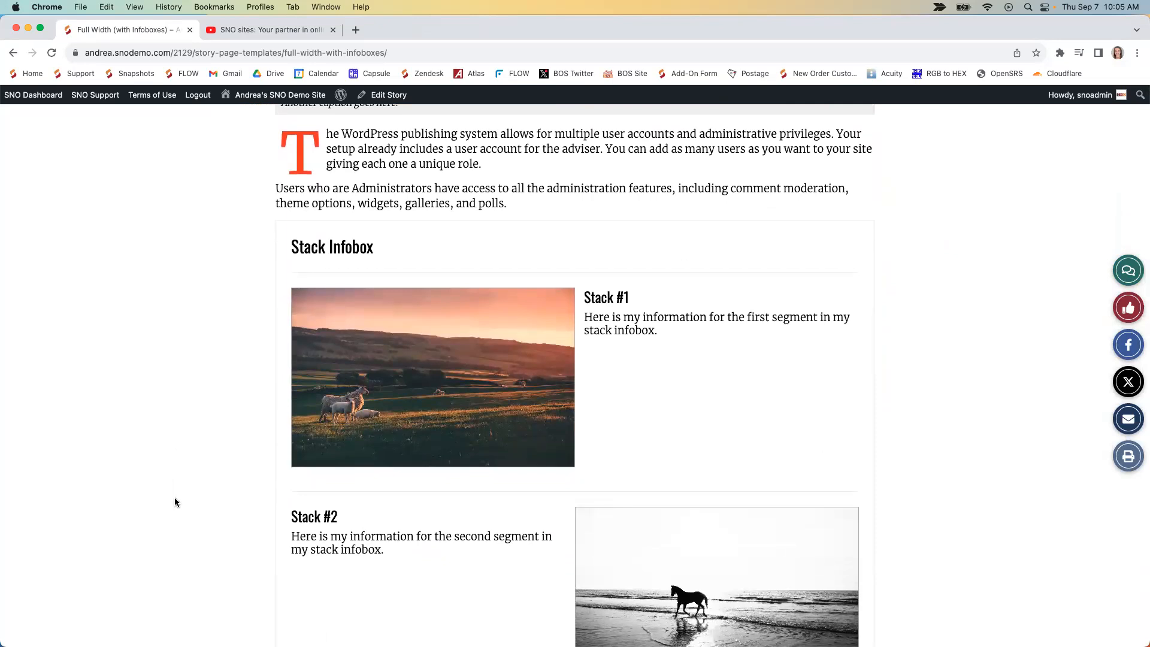
scroll(175, 502, down, 2)
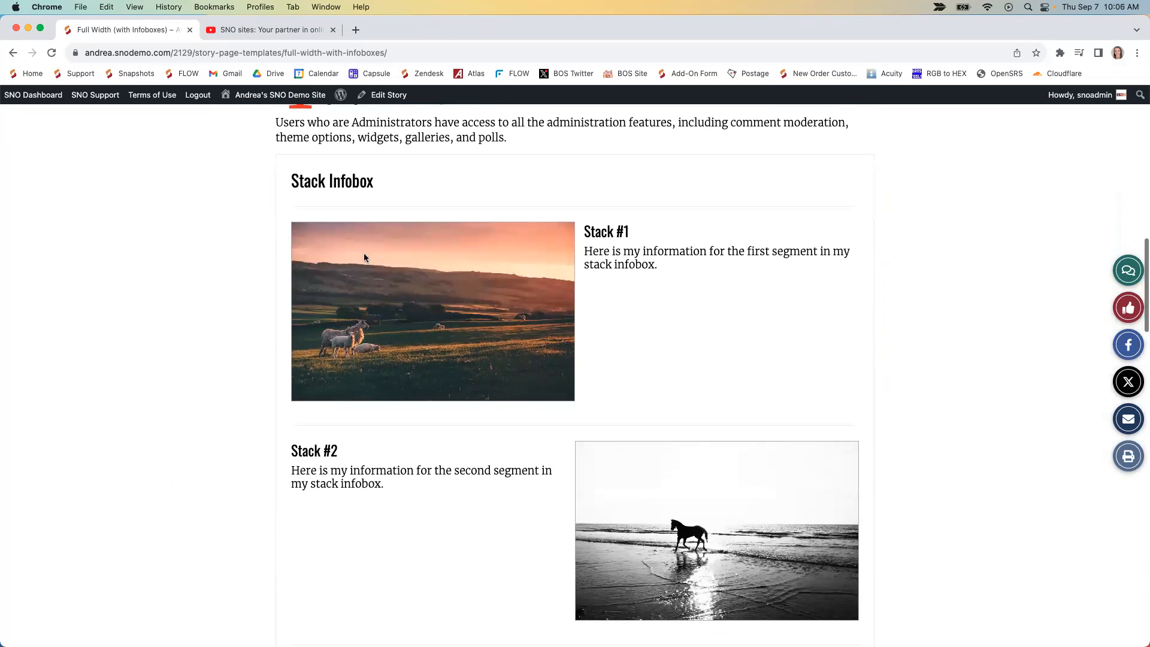
scroll(411, 368, down, 2)
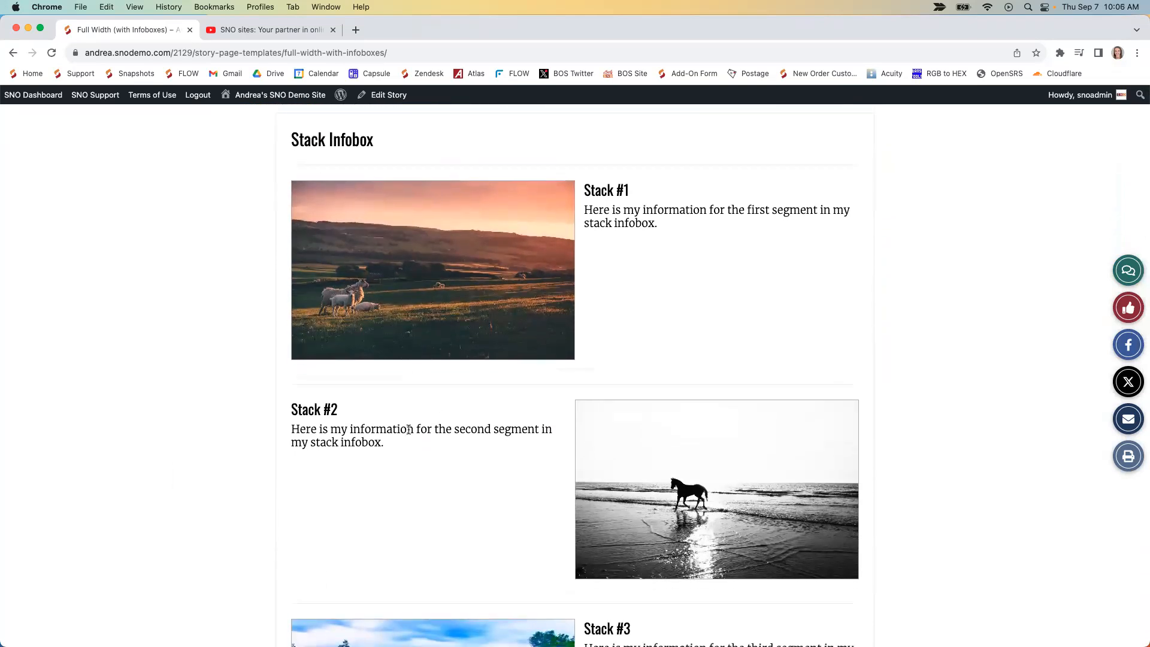
scroll(408, 429, down, 1)
scroll(382, 357, down, 10)
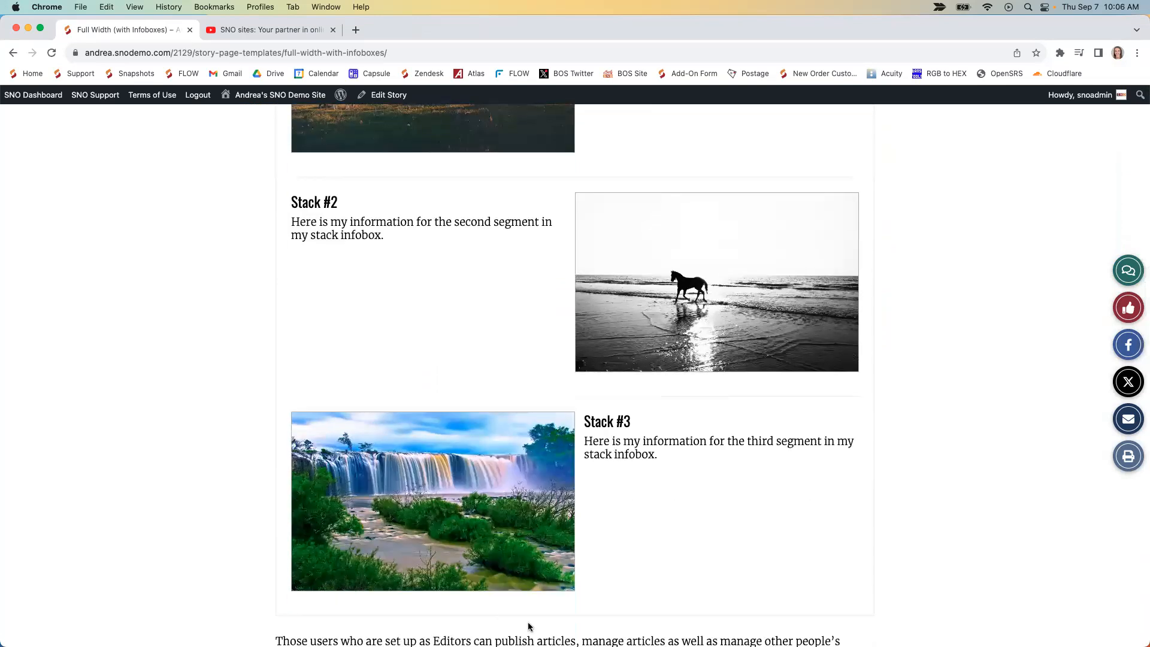
scroll(419, 479, up, 15)
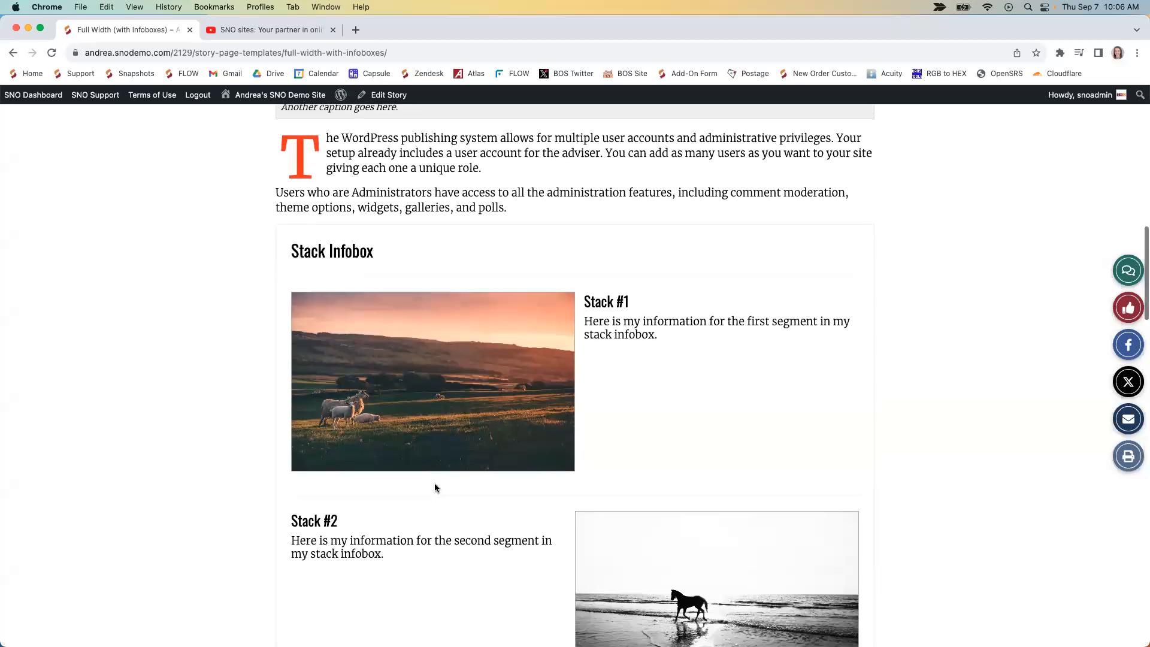
scroll(436, 513, down, 5)
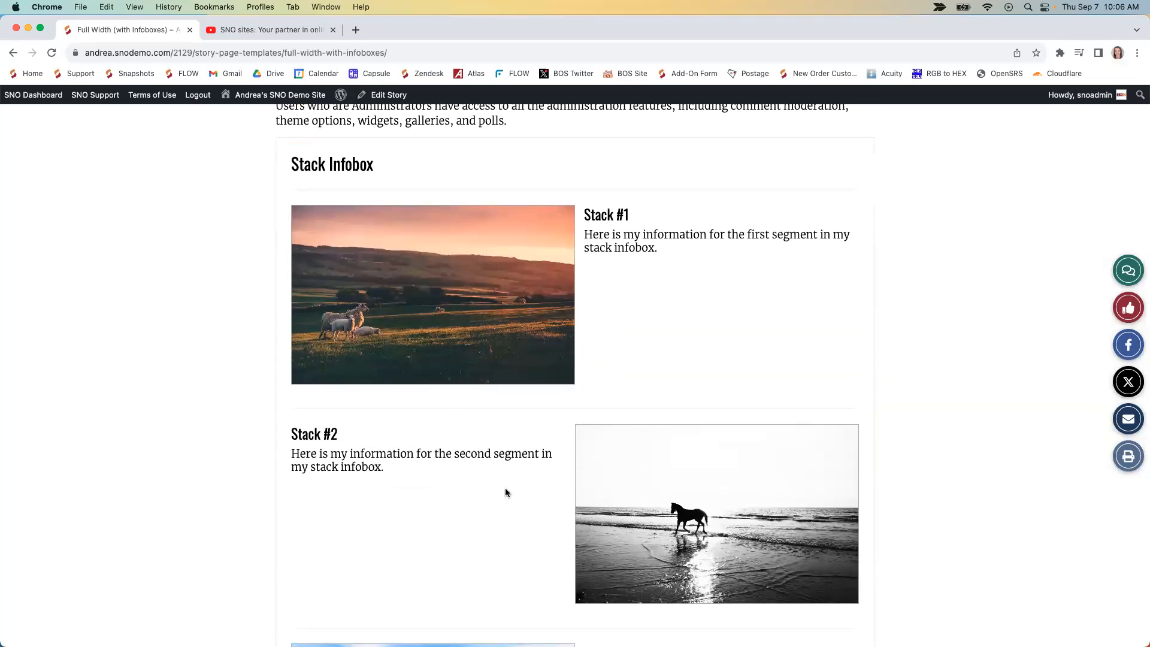
scroll(487, 476, down, 10)
scroll(410, 284, up, 10)
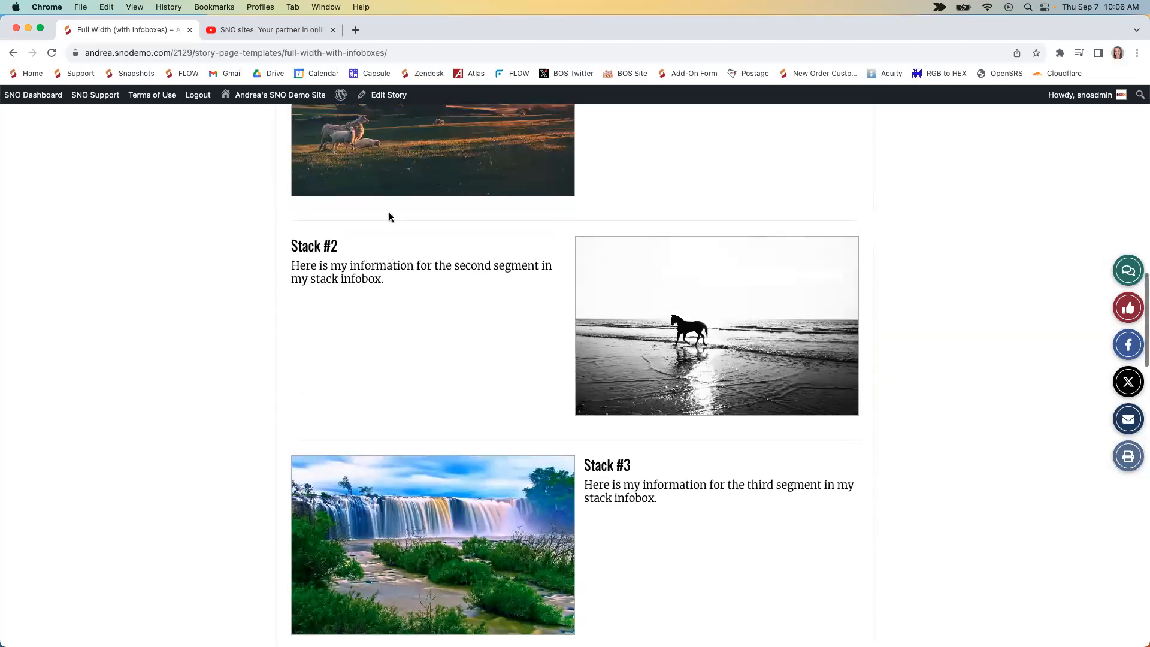
scroll(402, 462, down, 2)
scroll(402, 464, down, 20)
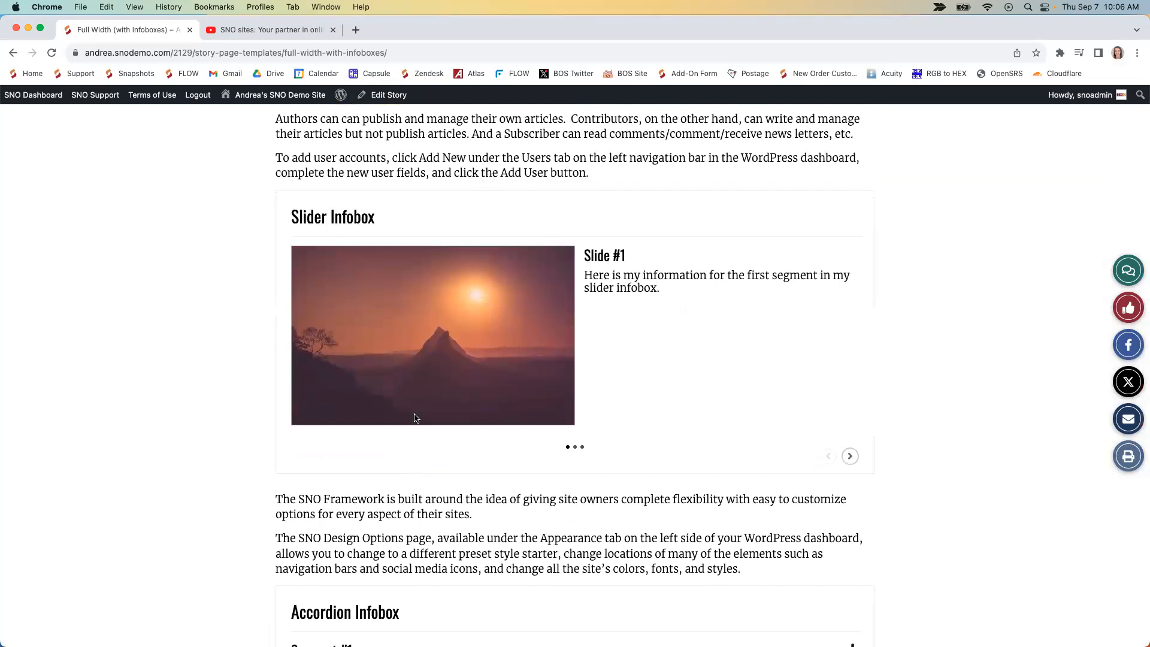
scroll(684, 400, up, 20)
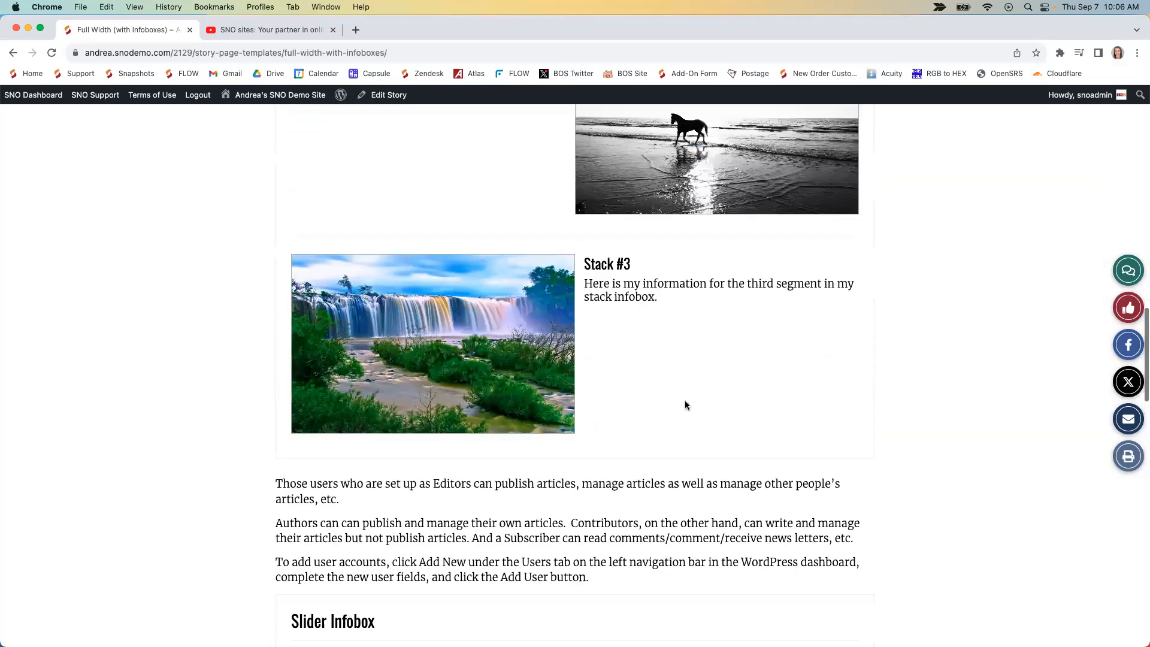
scroll(457, 342, up, 5)
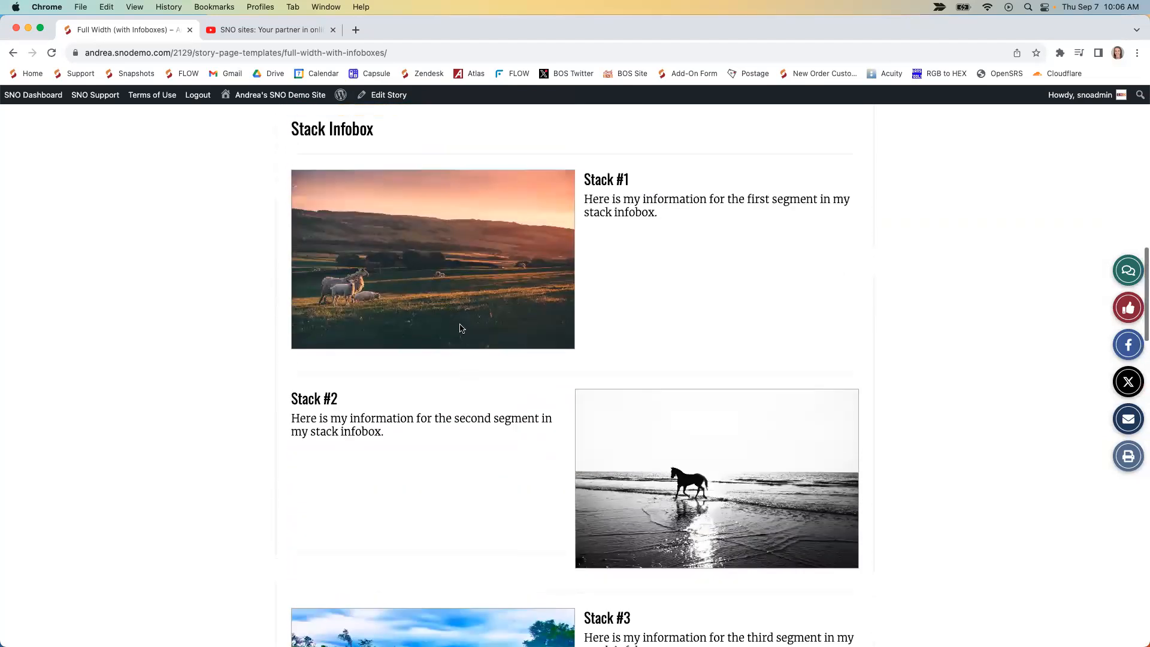
Browse the Slider Infobox forward to Slide #3 and back to Slide #1.
scroll(440, 507, down, 10)
click(850, 504)
click(850, 504)
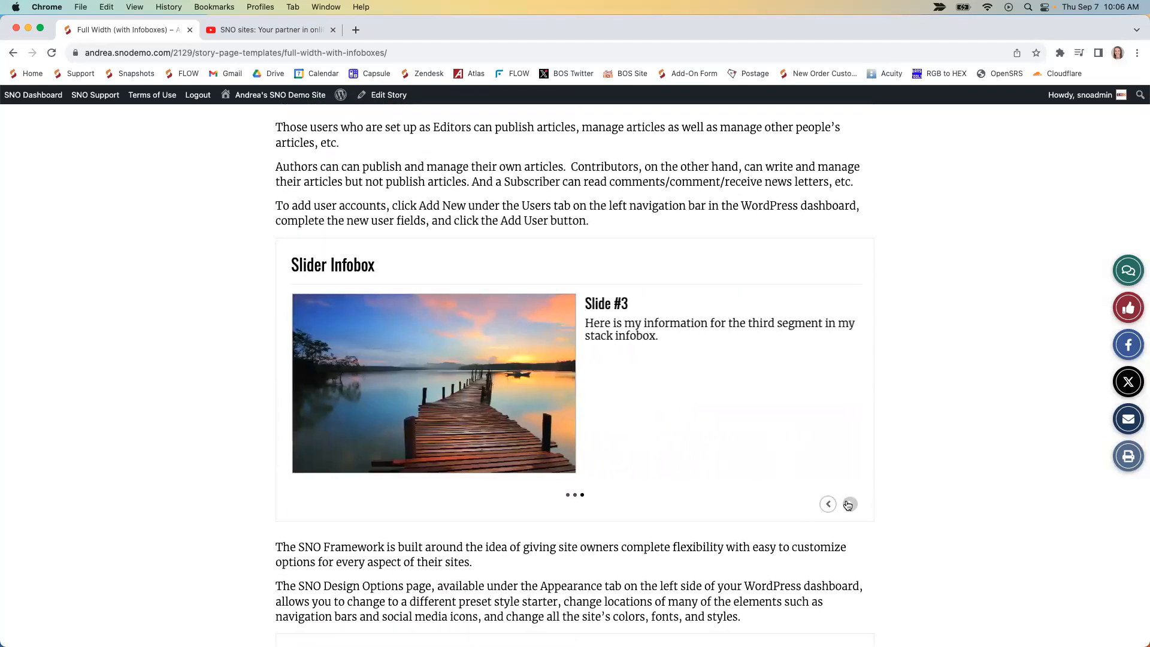
click(827, 505)
click(827, 504)
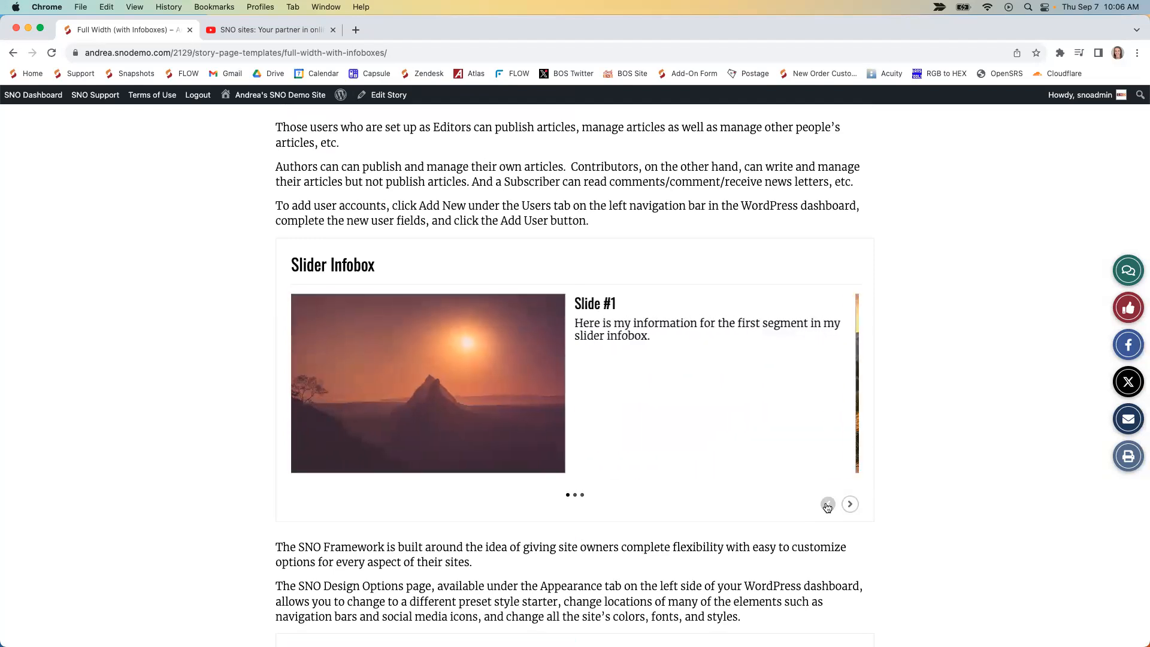
Expand and collapse Segment #1 of the Accordion Infobox, and compare the accordion with the story's other infobox formats.
scroll(548, 552, down, 10)
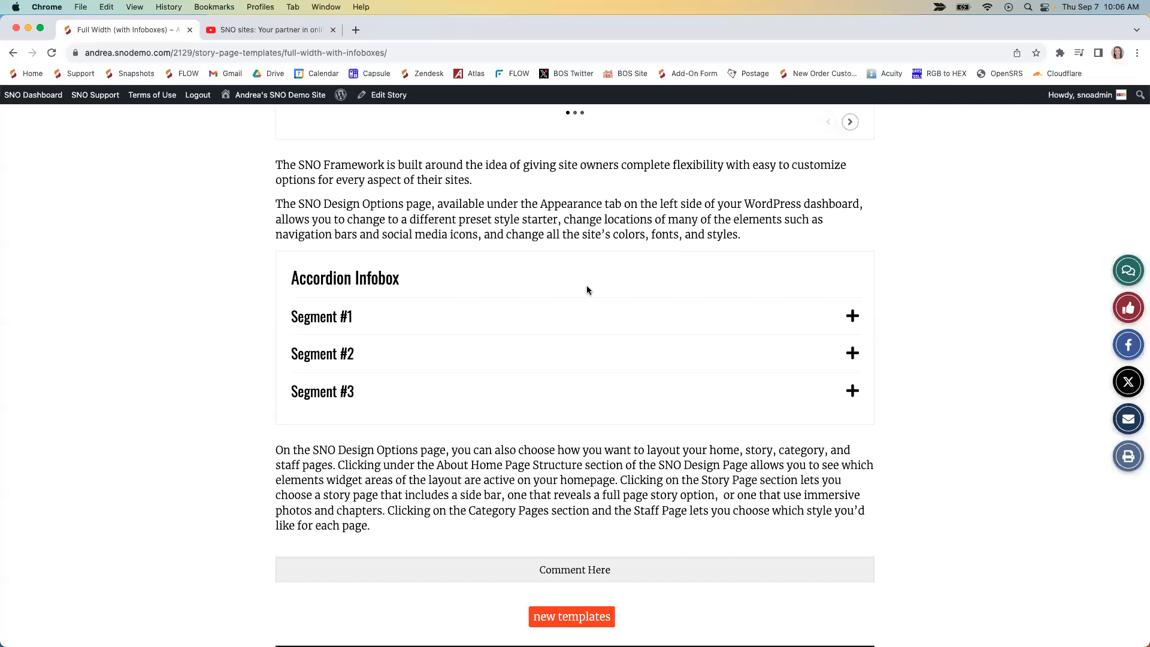
click(500, 318)
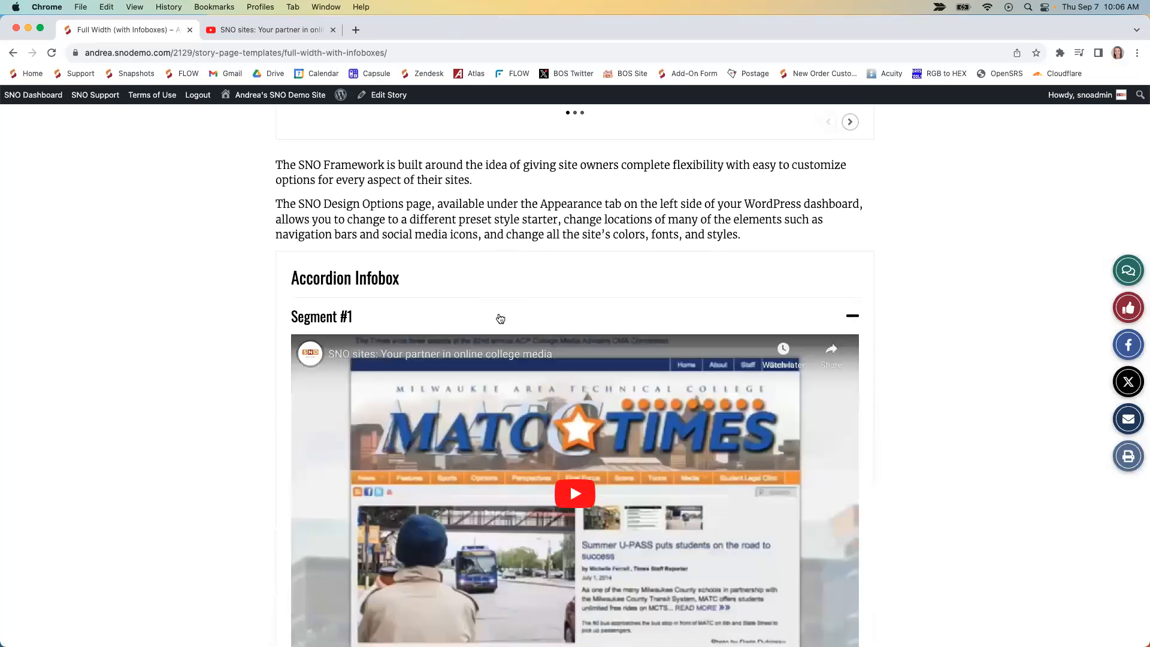
click(500, 318)
scroll(480, 362, up, 10)
scroll(475, 299, up, 6)
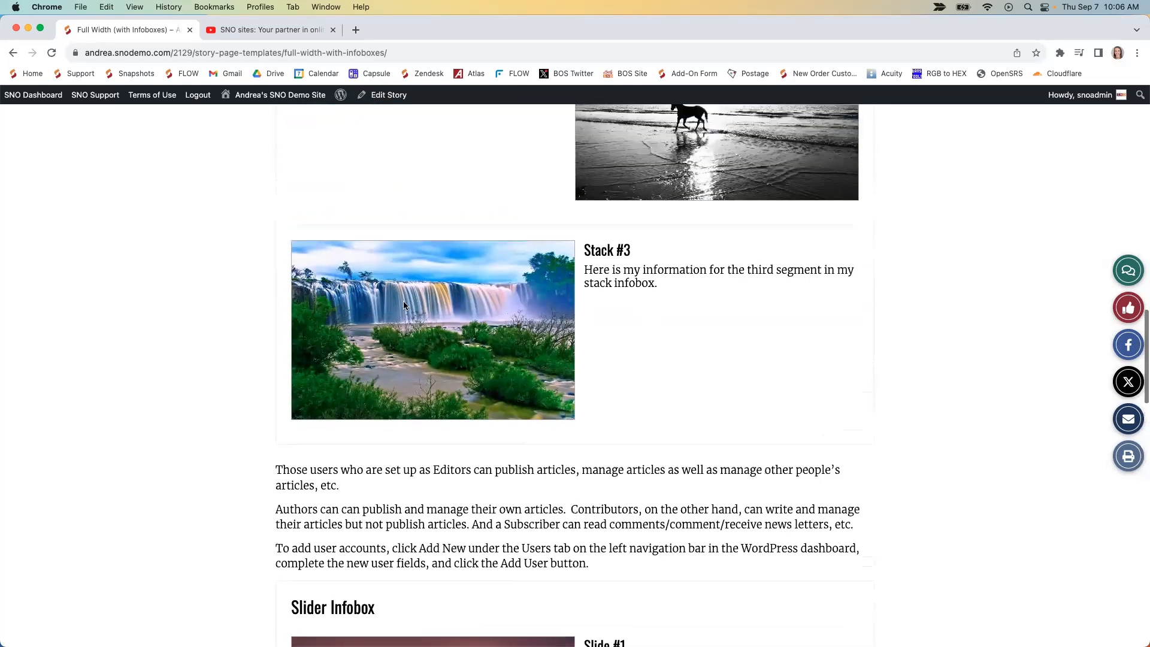
scroll(670, 198, down, 4)
scroll(669, 194, down, 9)
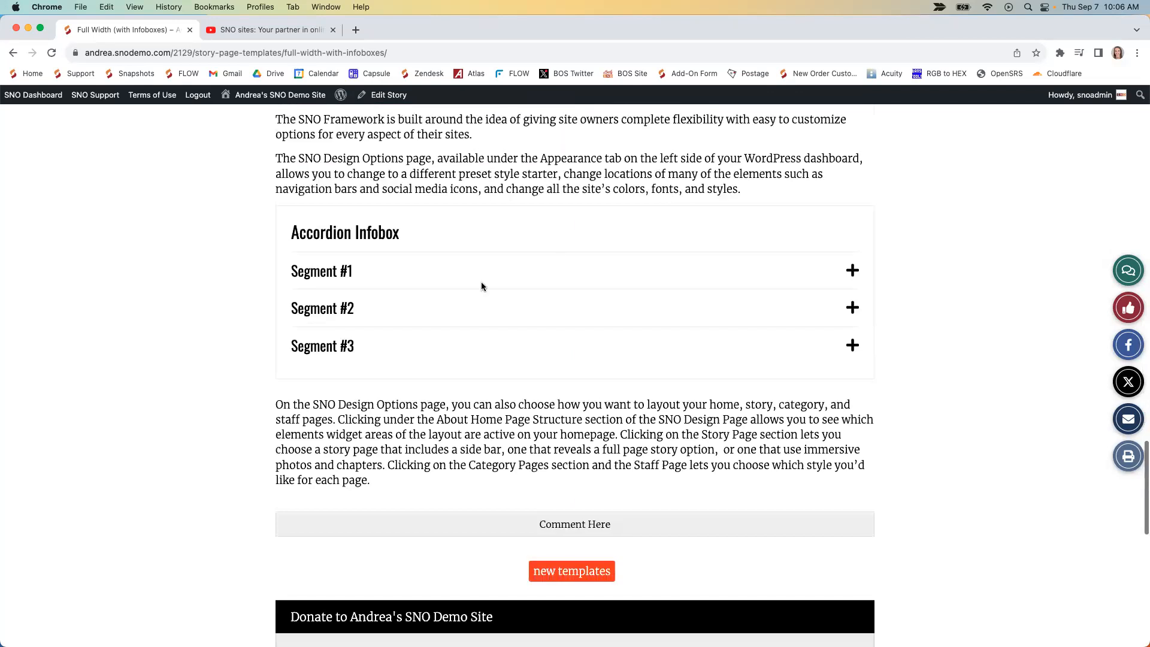
Expand Segment #1 of the Accordion Infobox to view its video, collapse it, and expand Segment #2.
click(468, 276)
scroll(468, 288, down, 2)
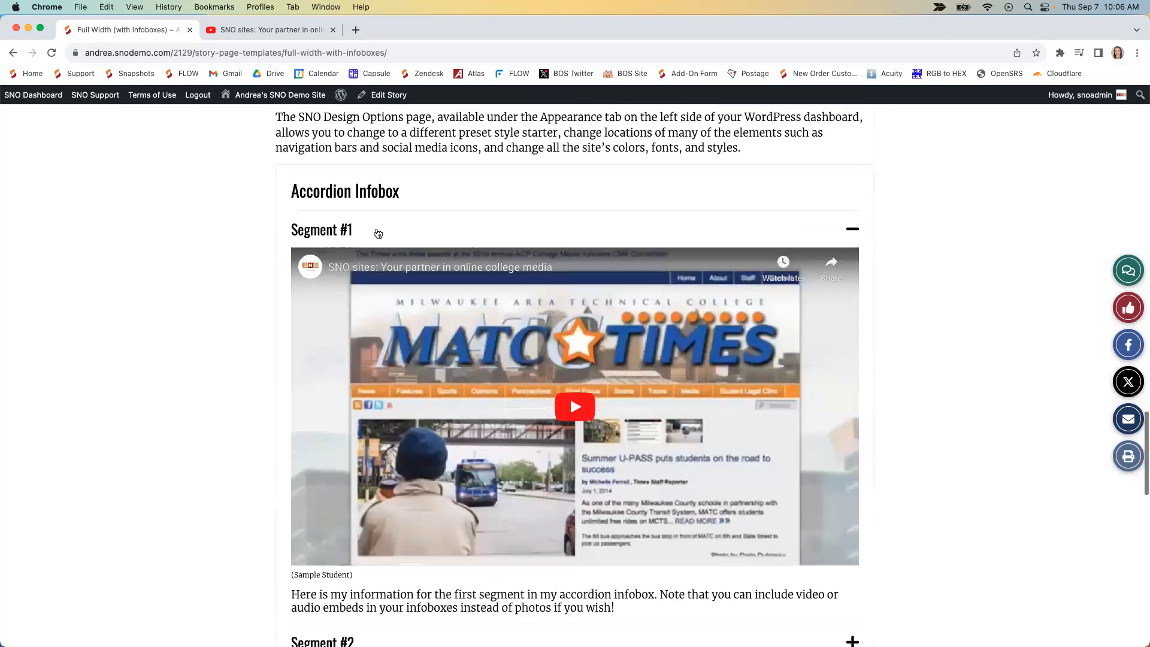
click(375, 231)
click(346, 269)
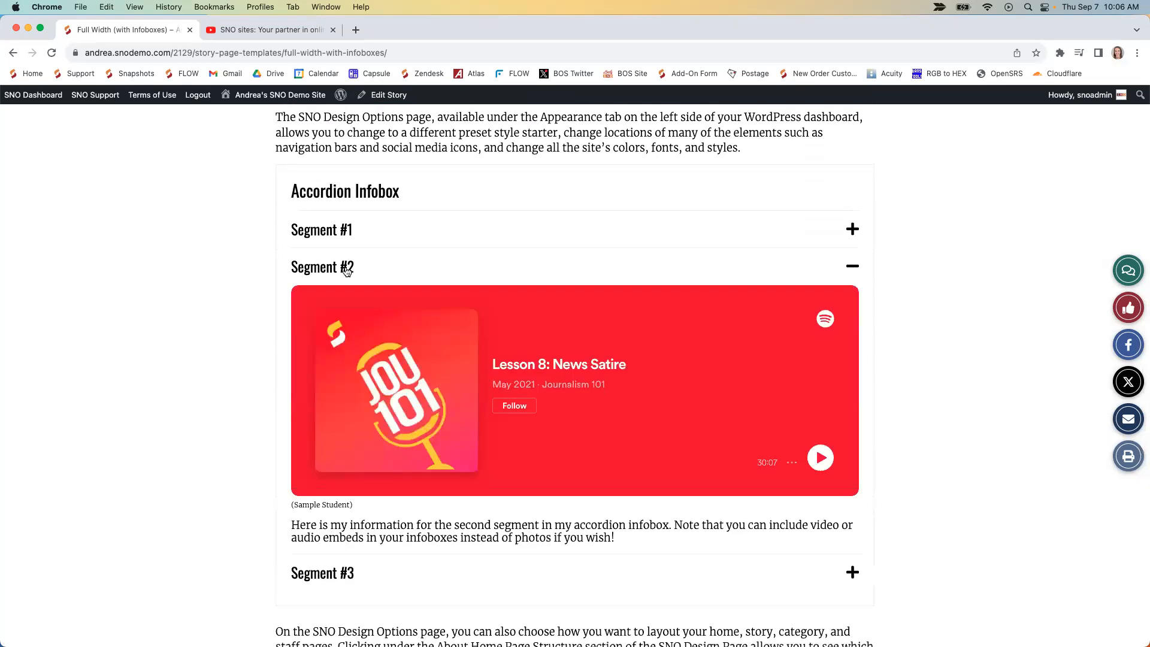
Collapse Segment #2 of the Accordion Infobox, then expand and collapse Segment #1 and Segment #2 once more.
click(333, 265)
click(337, 231)
click(337, 231)
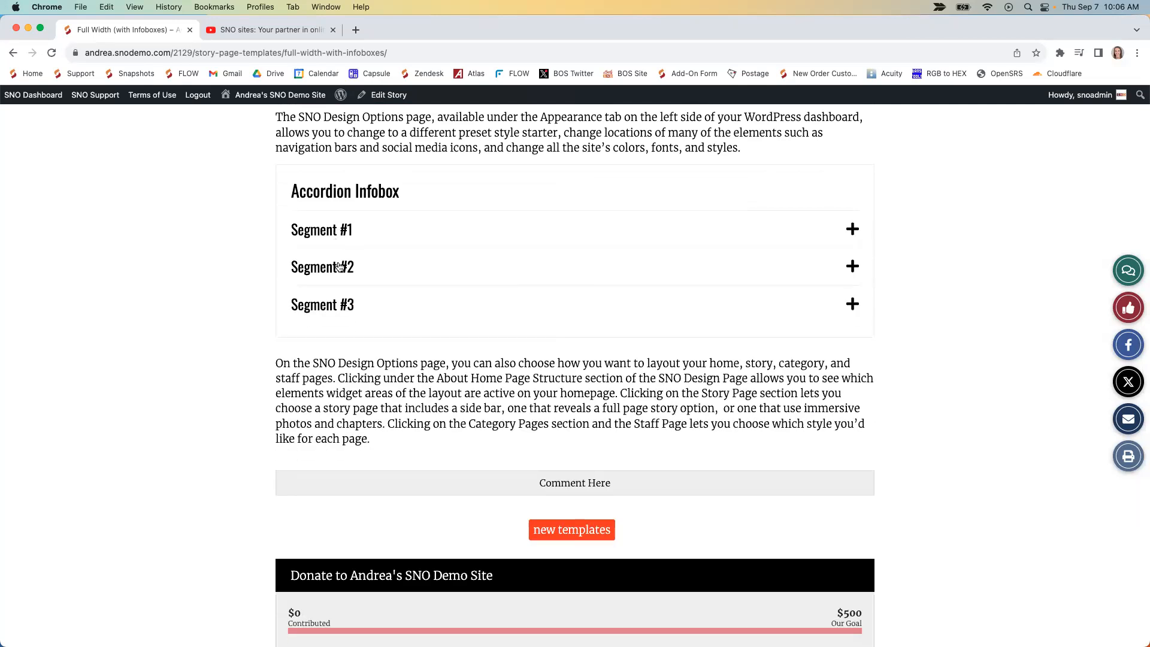
click(339, 266)
click(339, 267)
scroll(326, 362, up, 1)
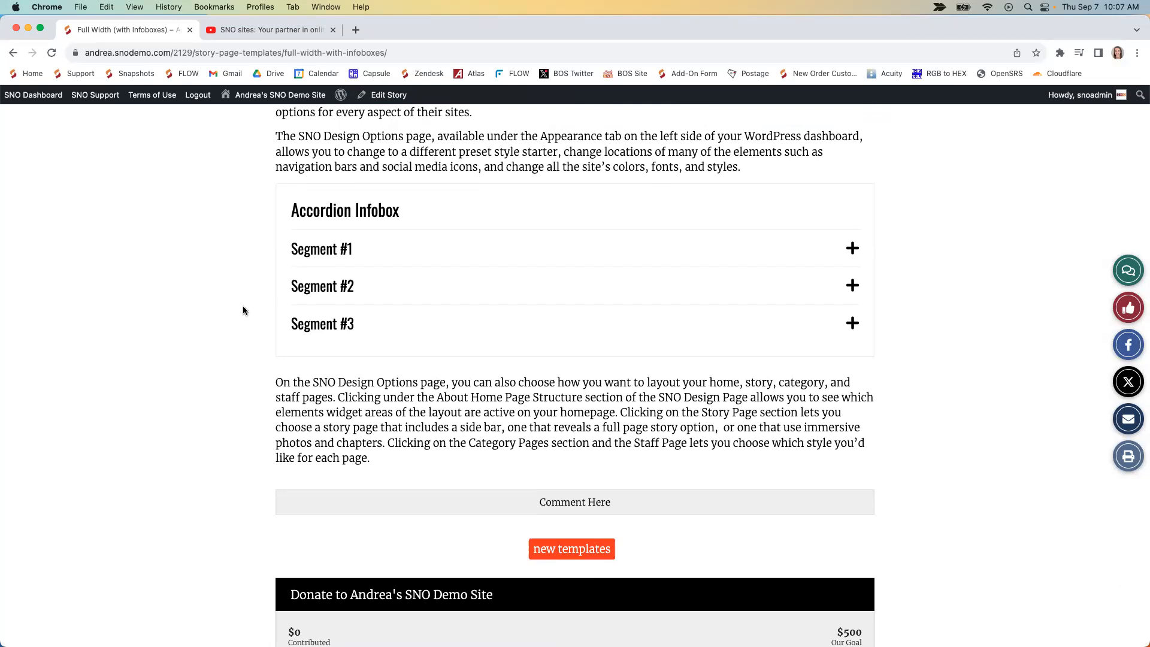
scroll(242, 310, up, 1)
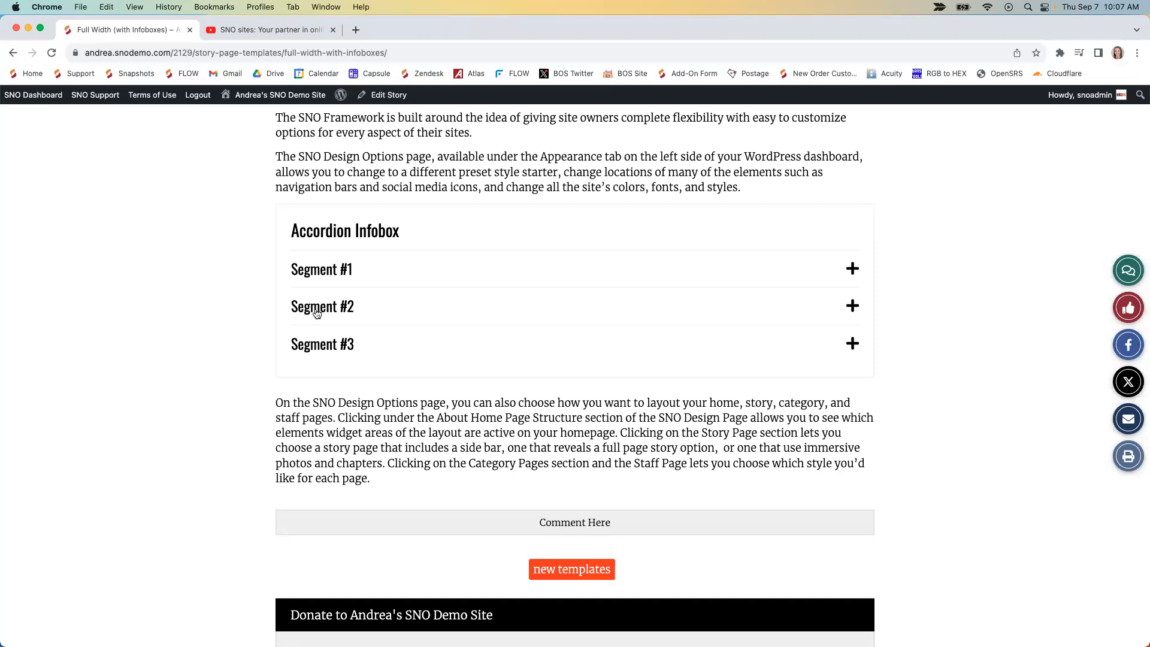
Expand and collapse Segment #1 of the Accordion Infobox, and view the text-only content of Segment #3.
click(311, 268)
click(311, 268)
click(309, 344)
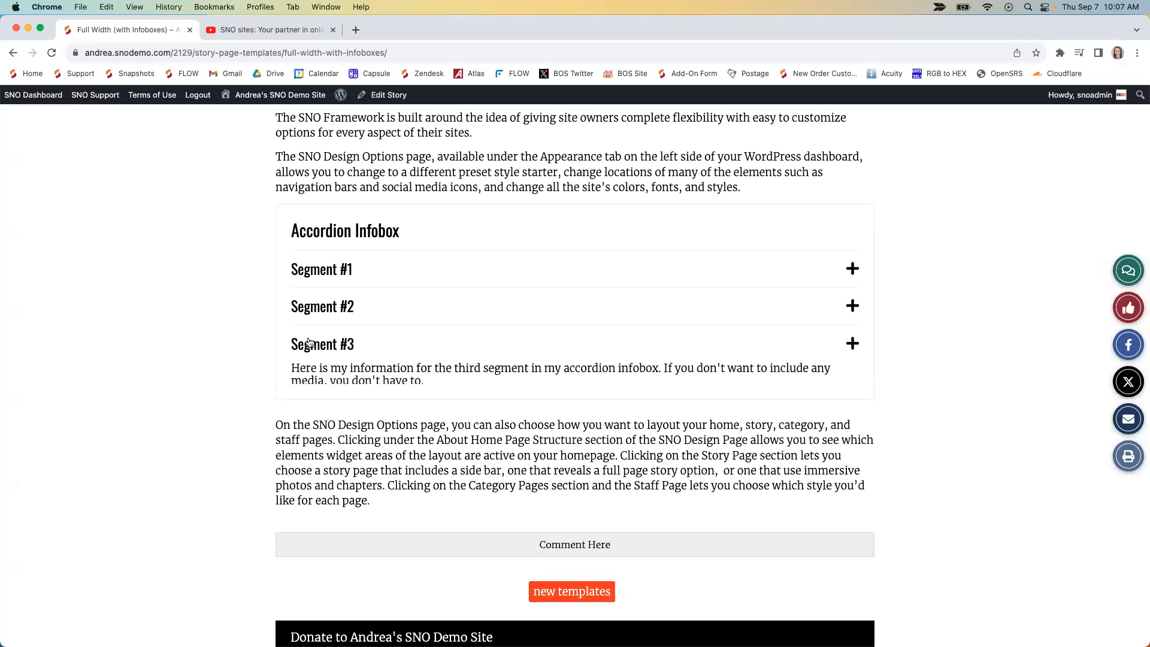
click(309, 343)
Review the Stack Infobox from its first to its last segment to see how its content is laid out on the page.
scroll(217, 340, up, 10)
scroll(217, 344, up, 10)
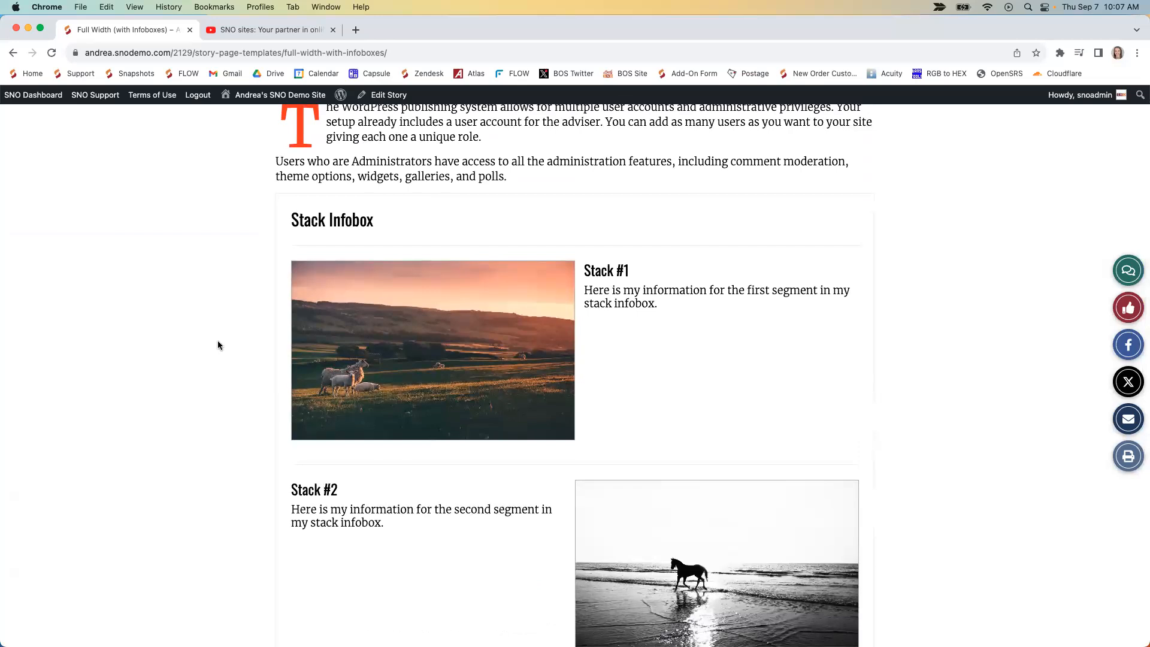
scroll(218, 344, down, 2)
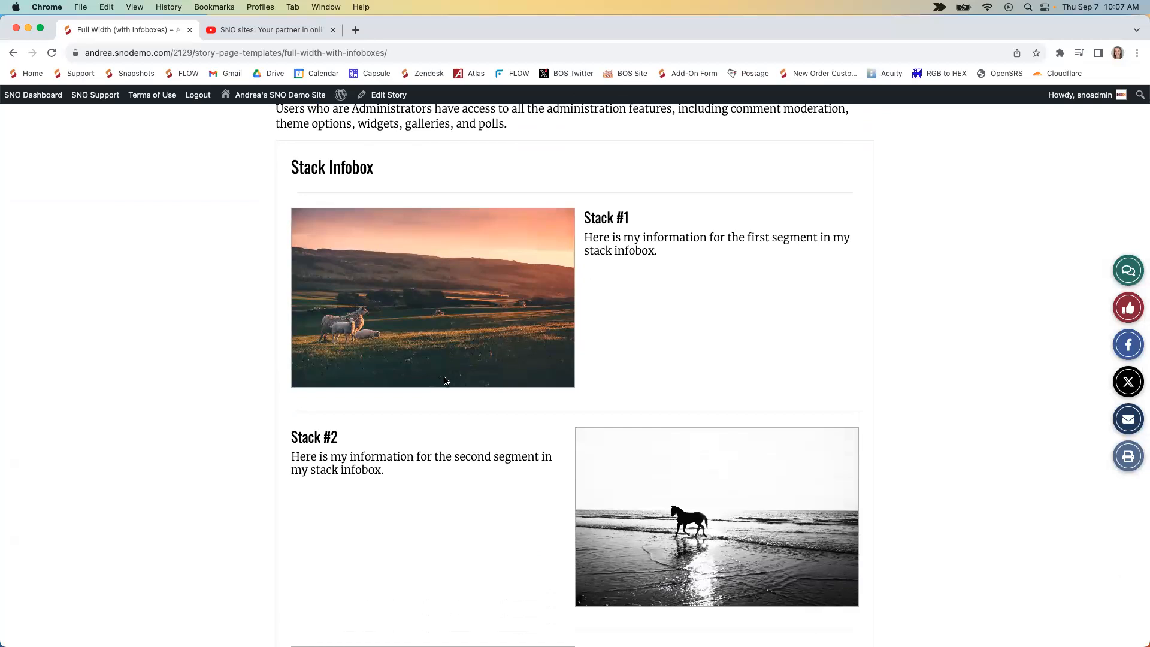
scroll(444, 380, down, 6)
scroll(643, 419, down, 7)
scroll(469, 334, up, 11)
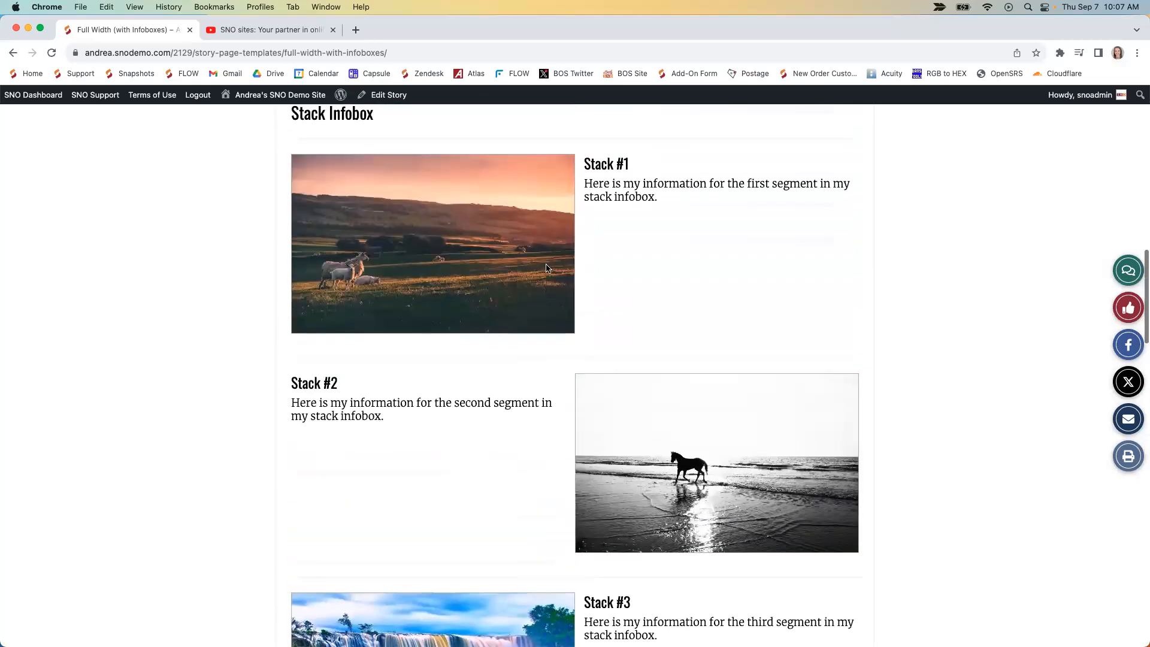
scroll(449, 370, down, 4)
scroll(449, 370, up, 8)
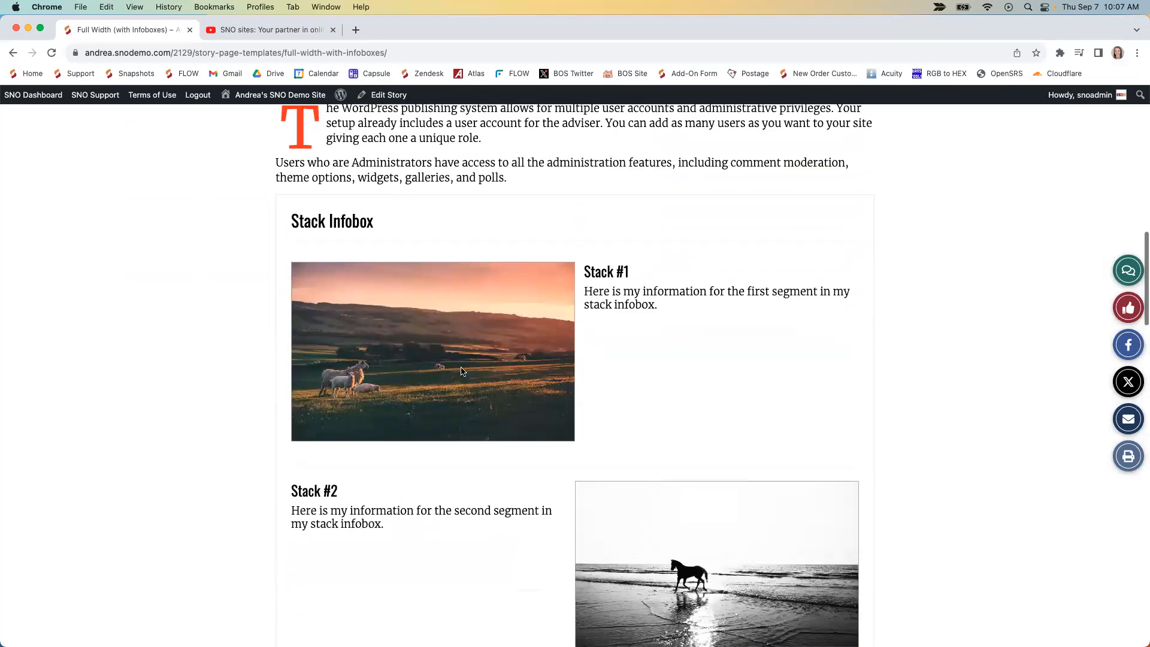
Browse the Slider Infobox forward to Slide #3 and back to Slide #1, and repeat the pass.
scroll(168, 497, down, 20)
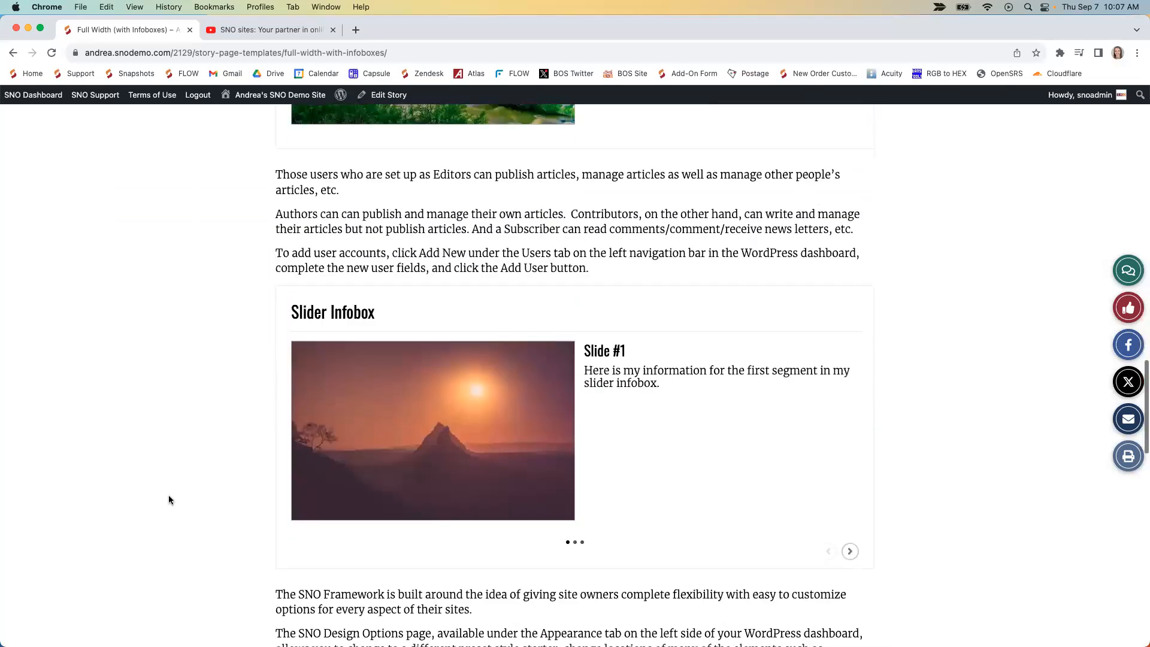
scroll(168, 497, down, 3)
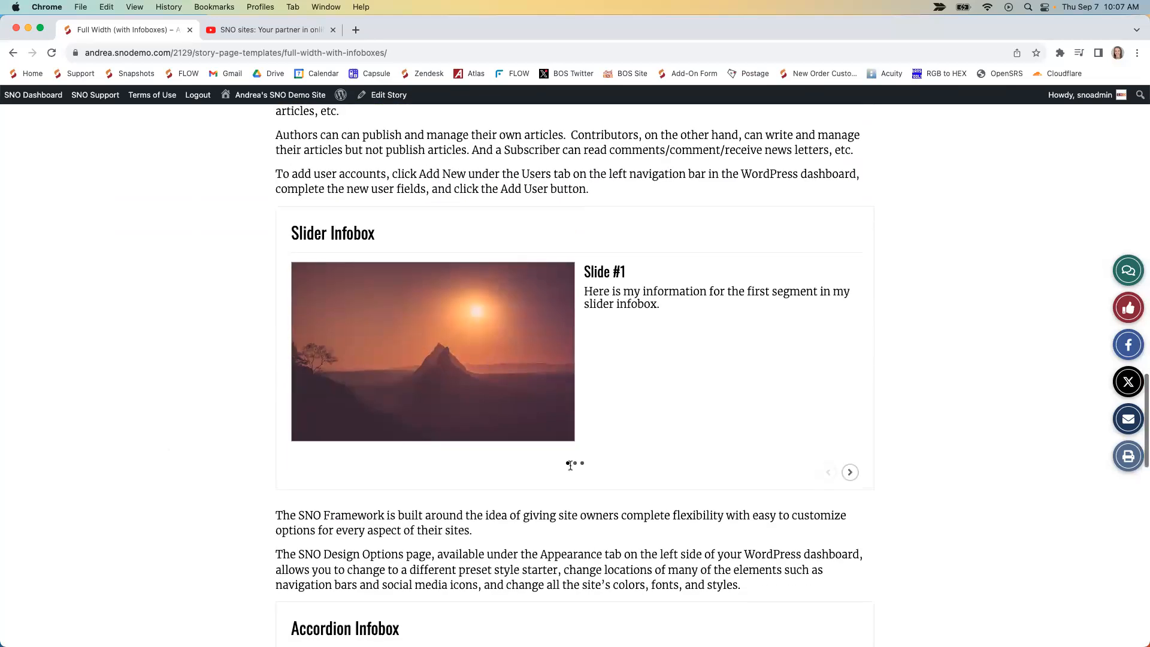
click(849, 473)
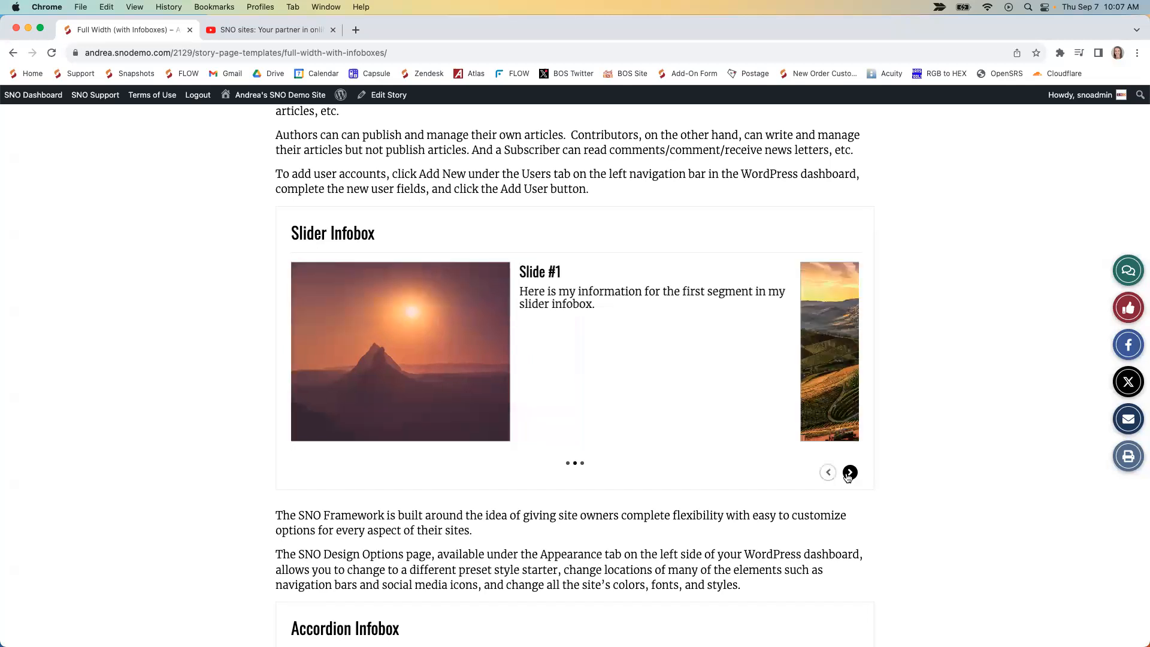
click(849, 472)
click(828, 473)
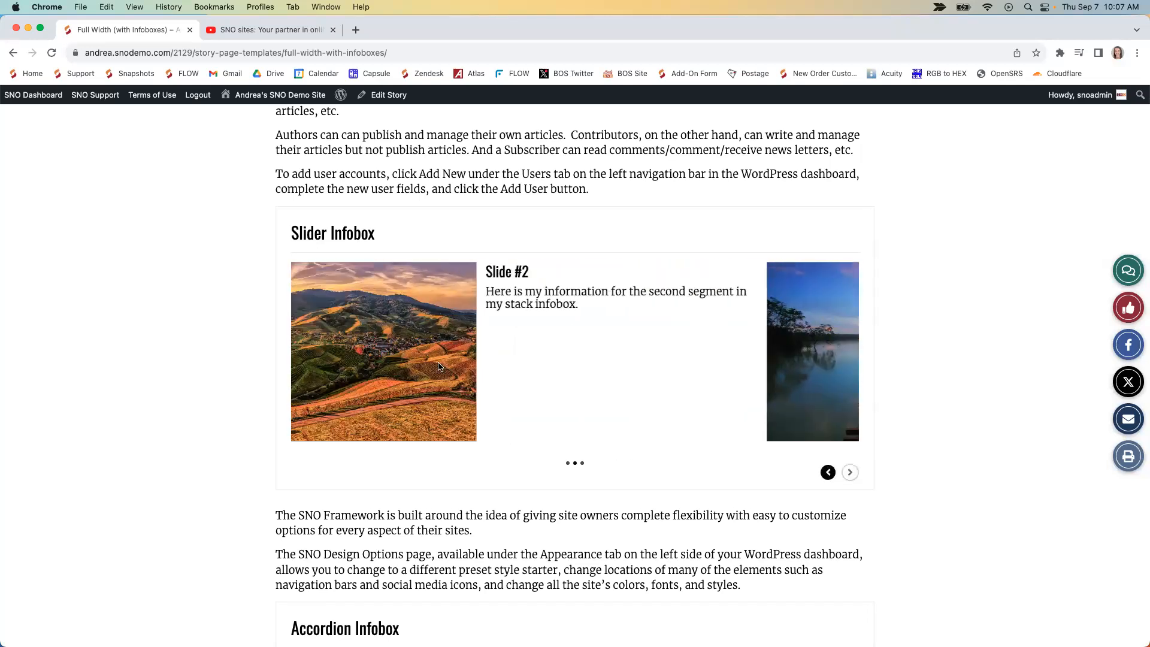
click(829, 473)
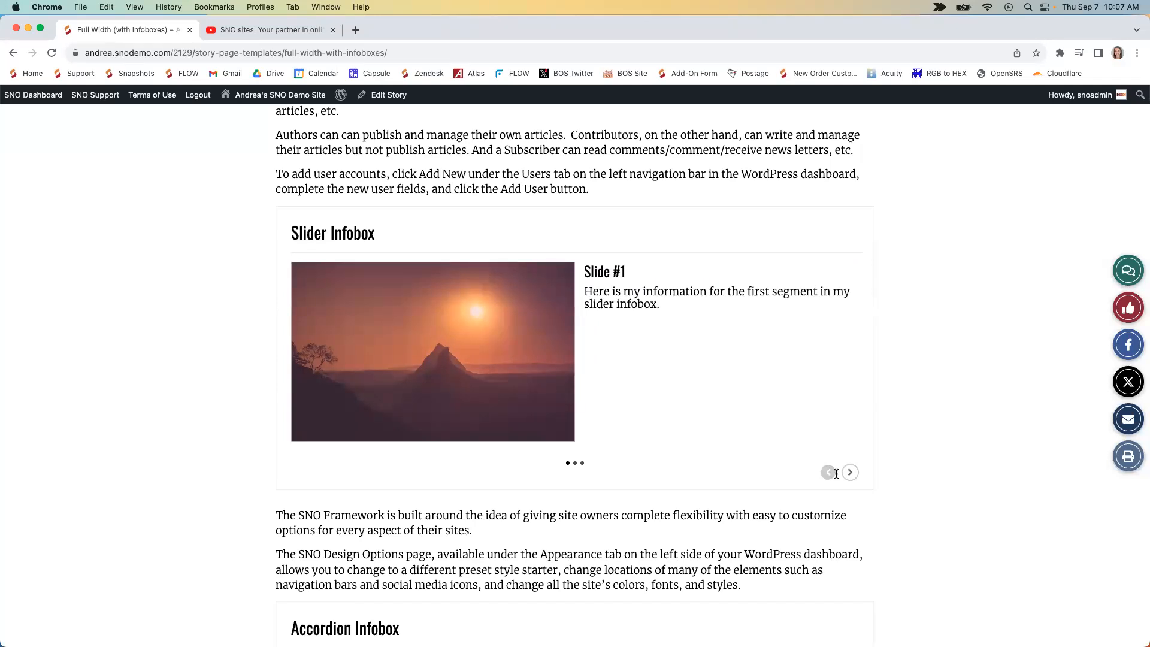
click(829, 473)
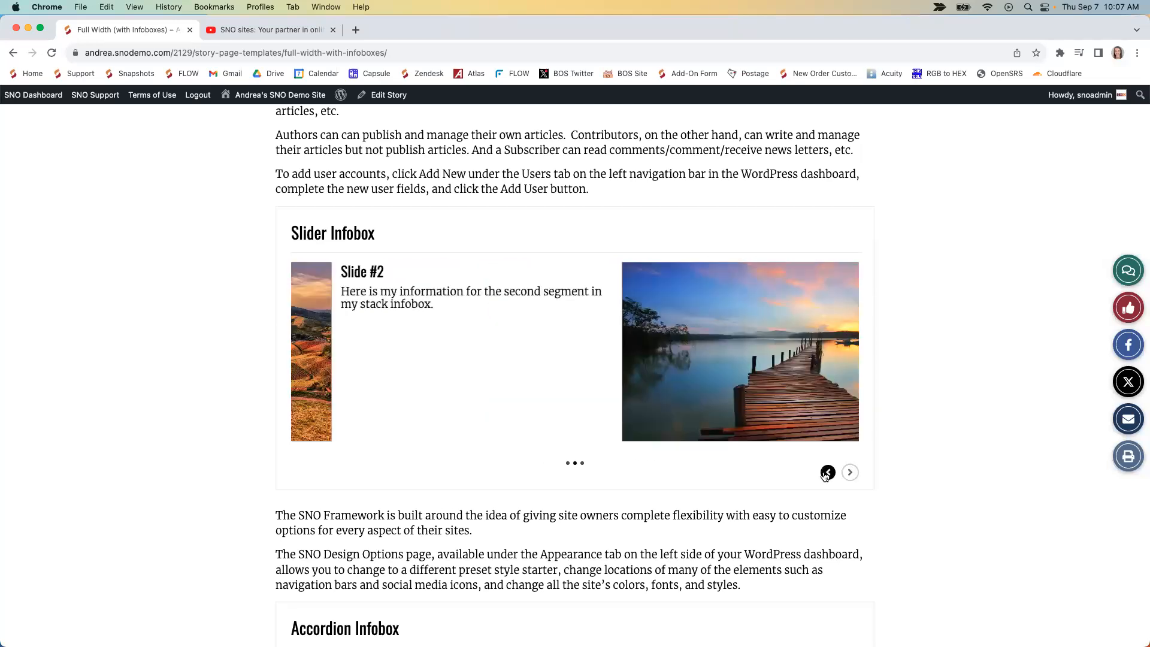
click(826, 473)
Examine the media and text placement in each segment of the Stack Infobox, from Stack #1 through Stack #3.
scroll(588, 500, up, 3)
scroll(588, 500, up, 8)
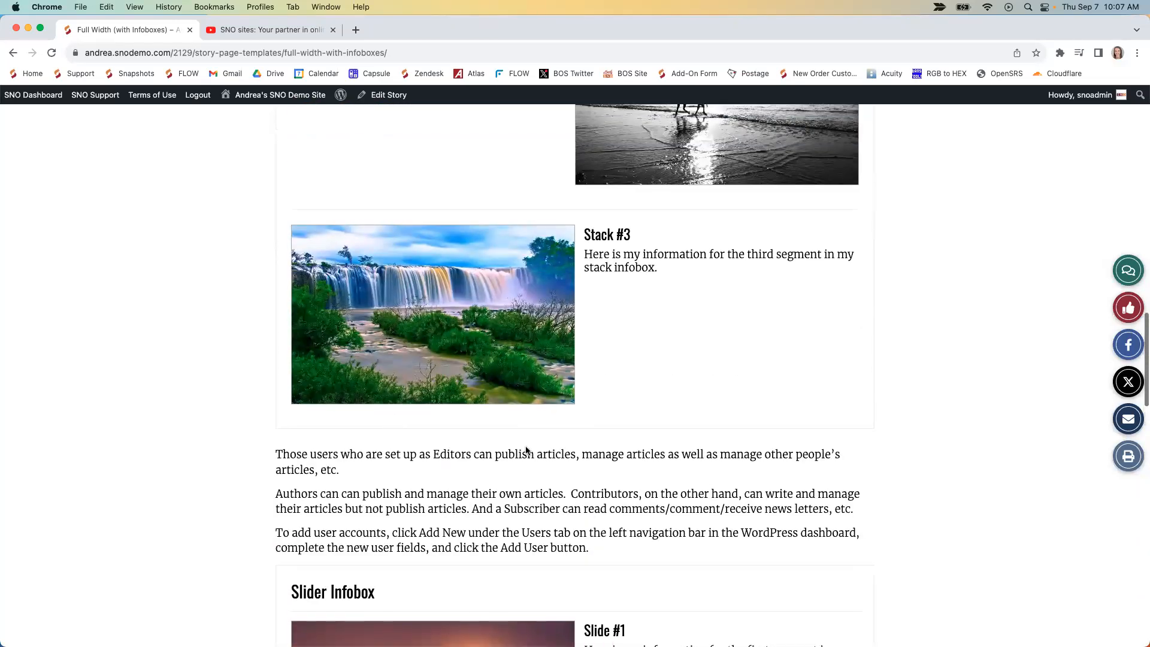
scroll(252, 409, up, 3)
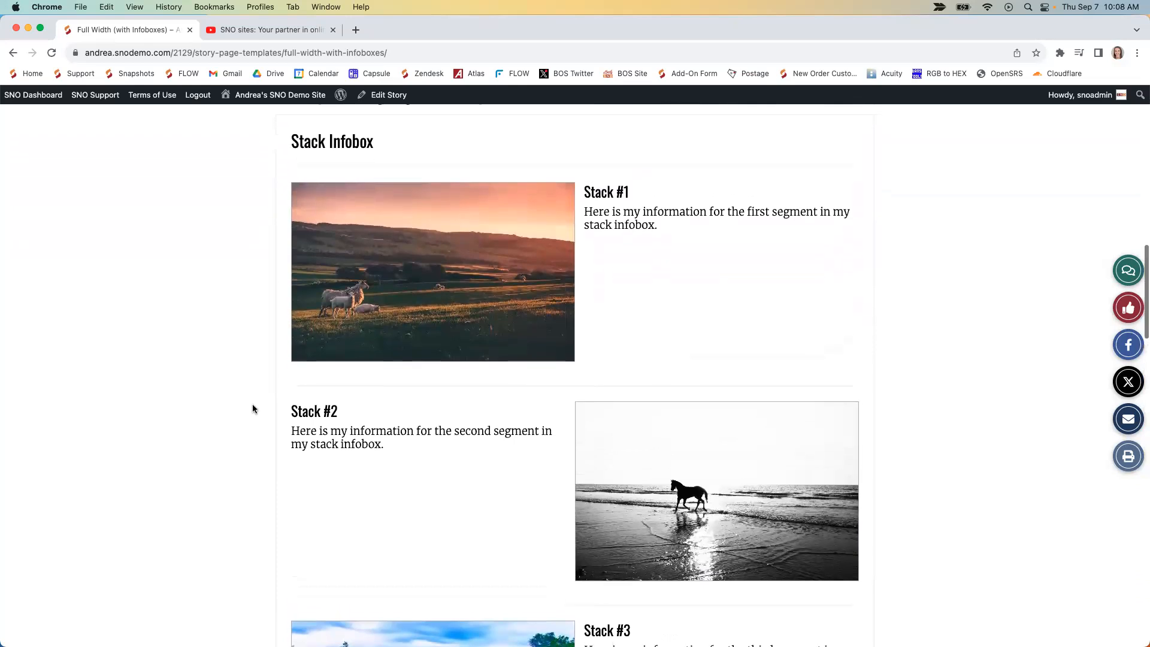
scroll(252, 409, down, 1)
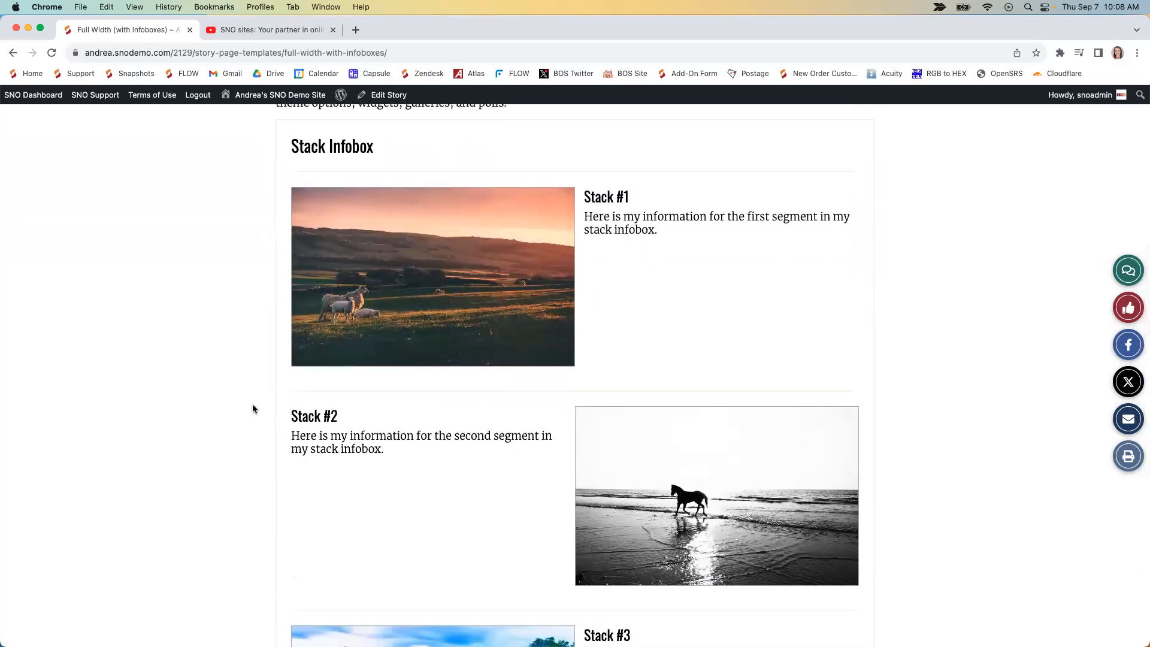
scroll(253, 409, down, 1)
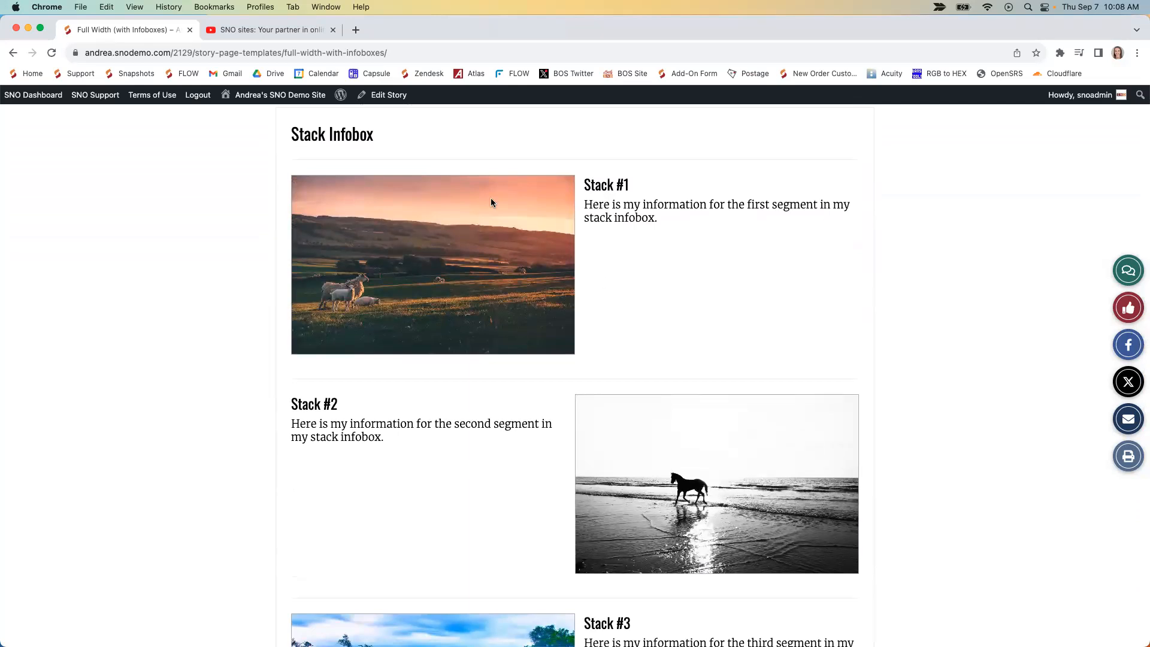
scroll(467, 372, down, 2)
scroll(447, 481, down, 3)
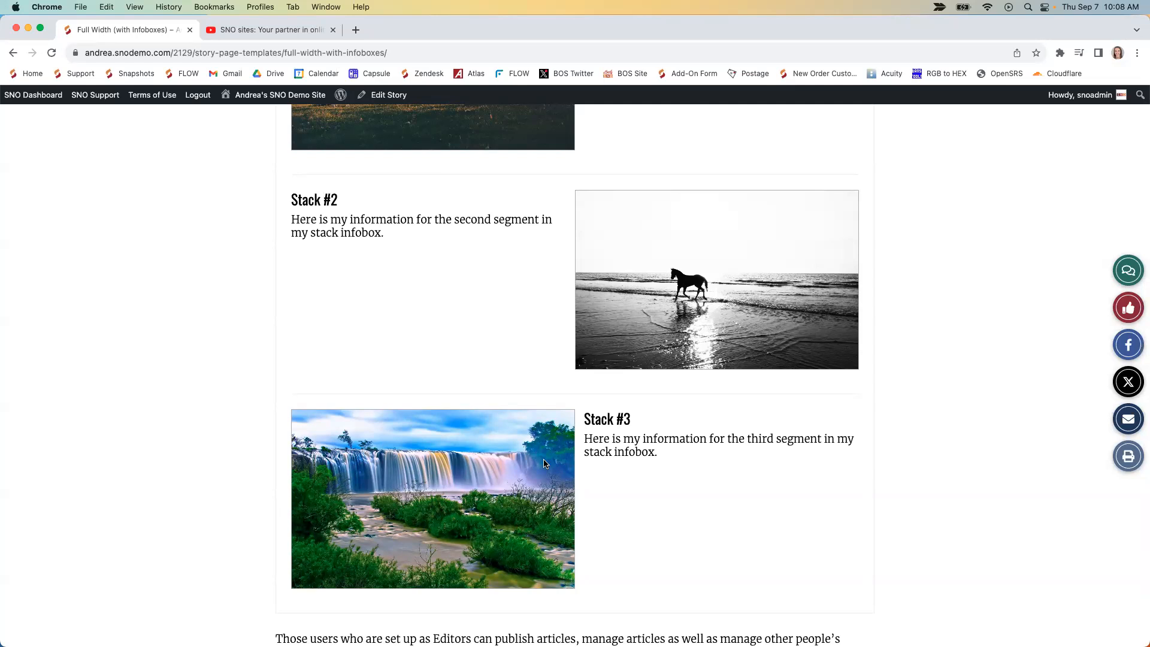
scroll(543, 463, up, 6)
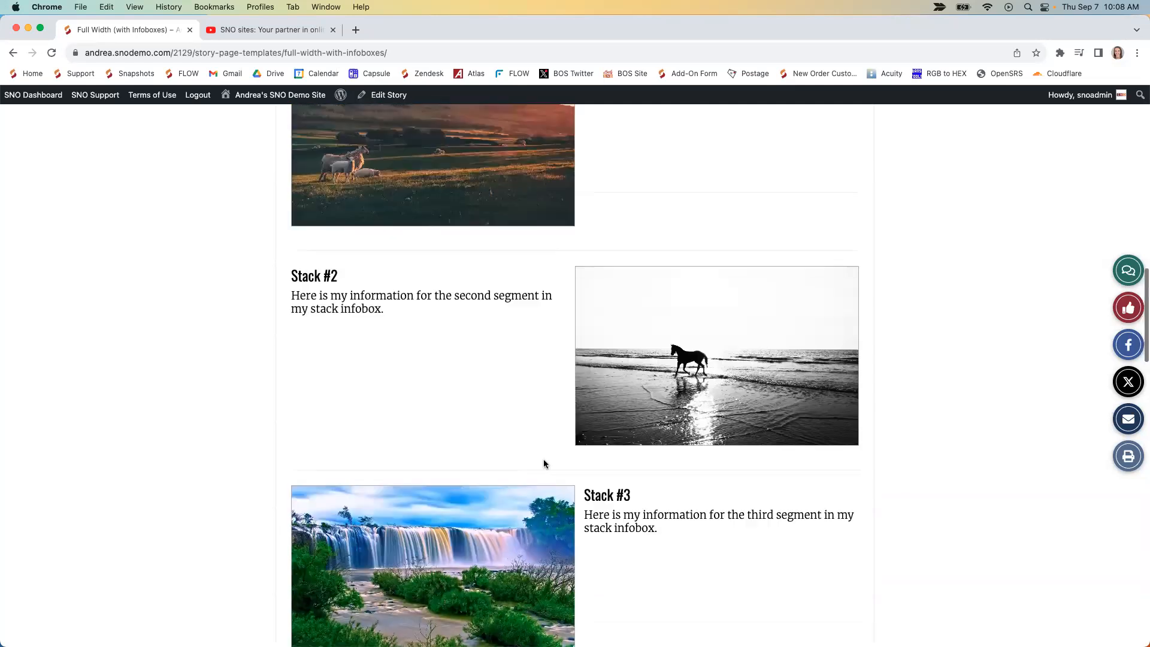
scroll(515, 413, down, 3)
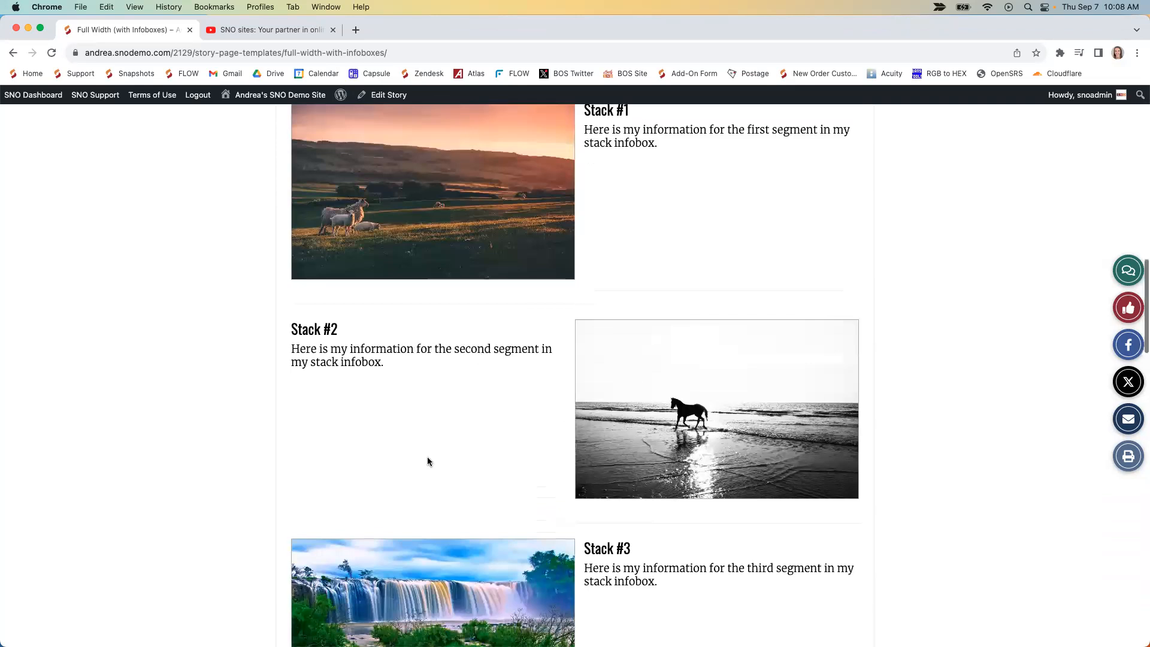
scroll(443, 497, down, 3)
scroll(459, 535, down, 2)
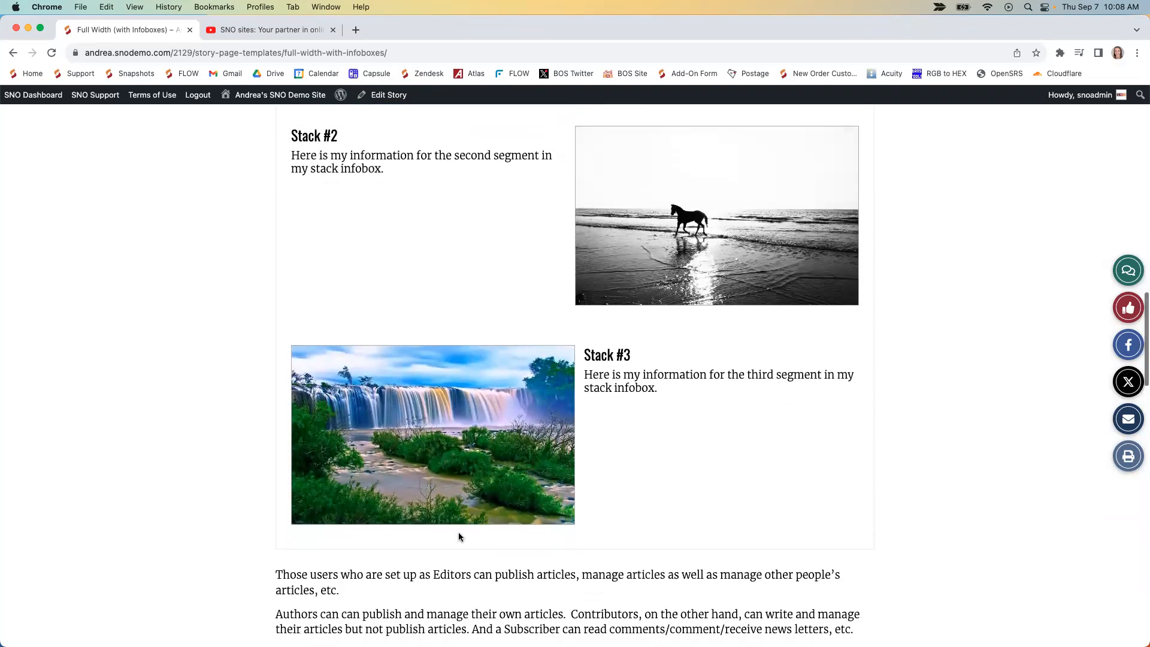
scroll(281, 355, up, 7)
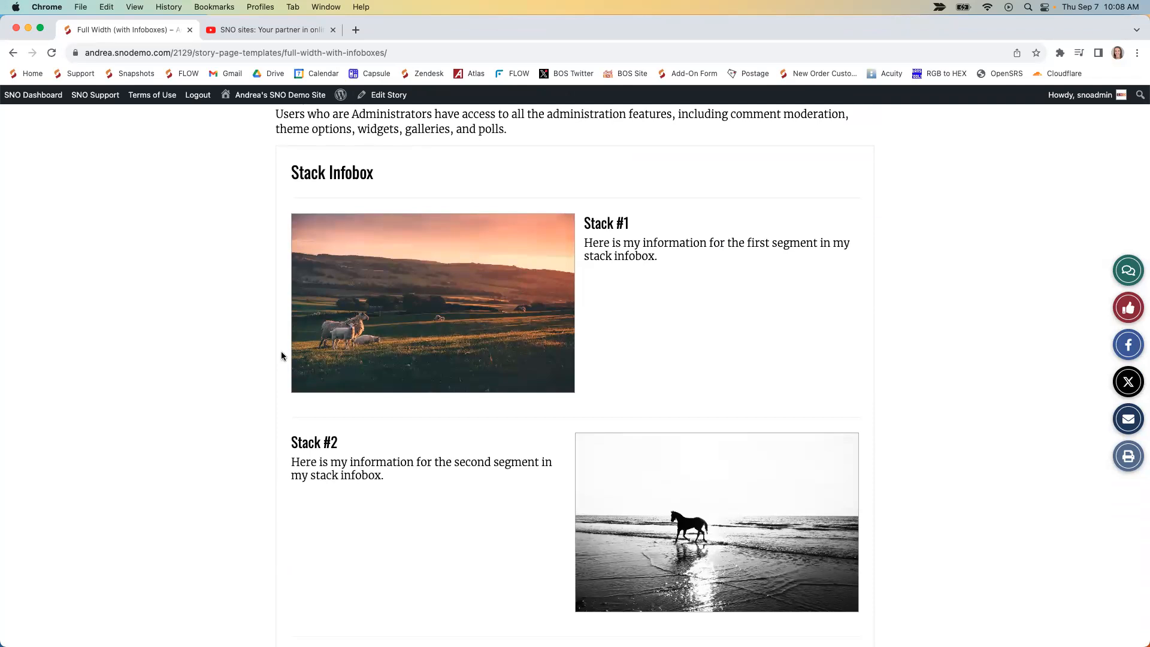
Go from the story to the SNO Dashboard and start a new infobox from the list of infoboxes.
scroll(282, 354, up, 10)
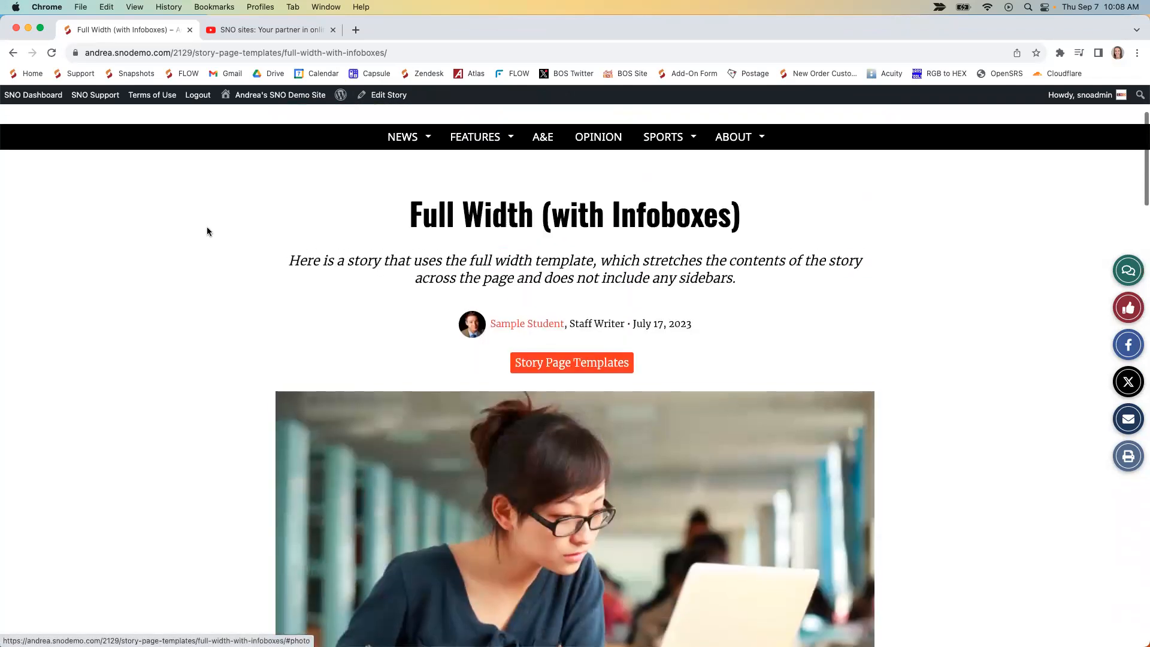
click(49, 103)
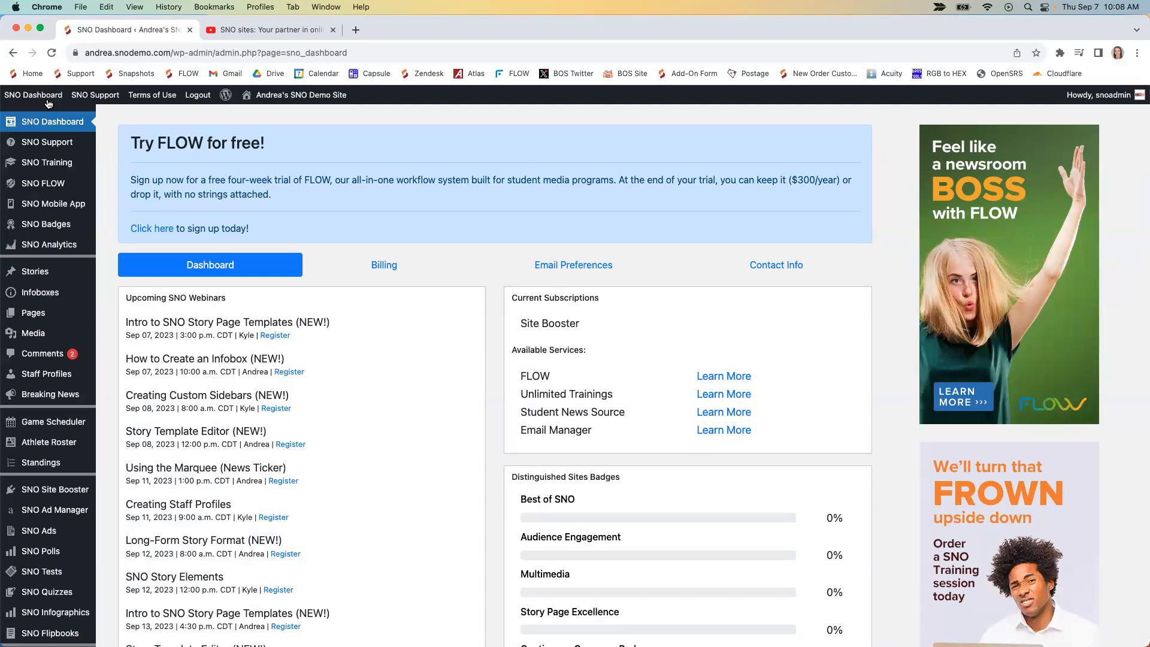
mouse_move(37, 289)
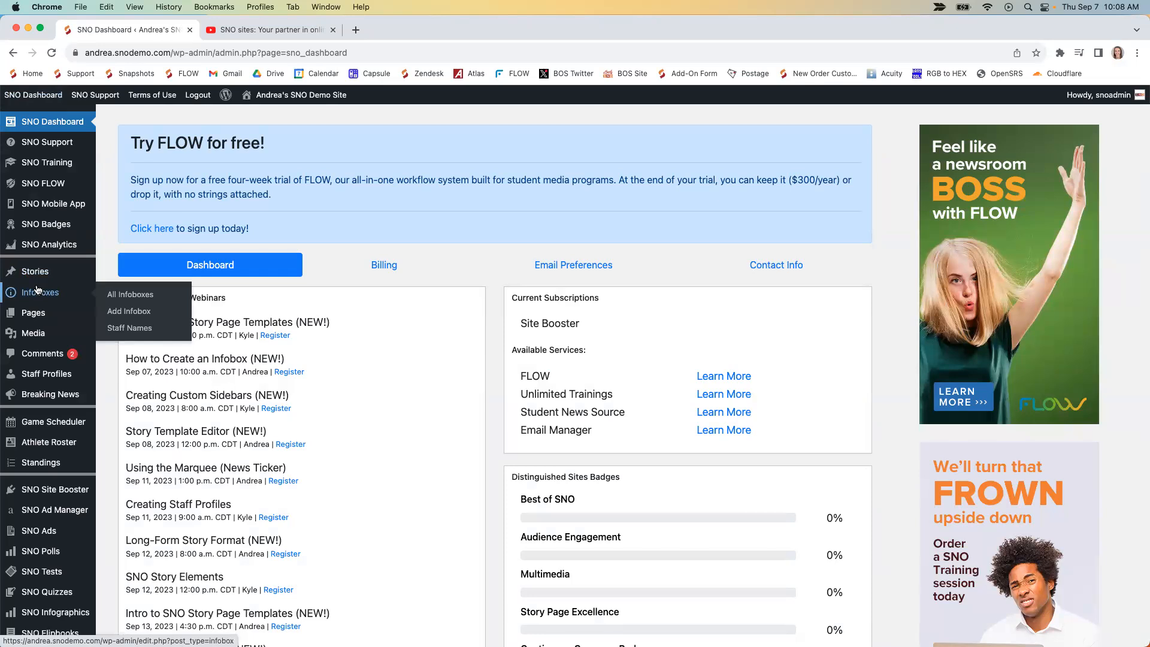
click(42, 293)
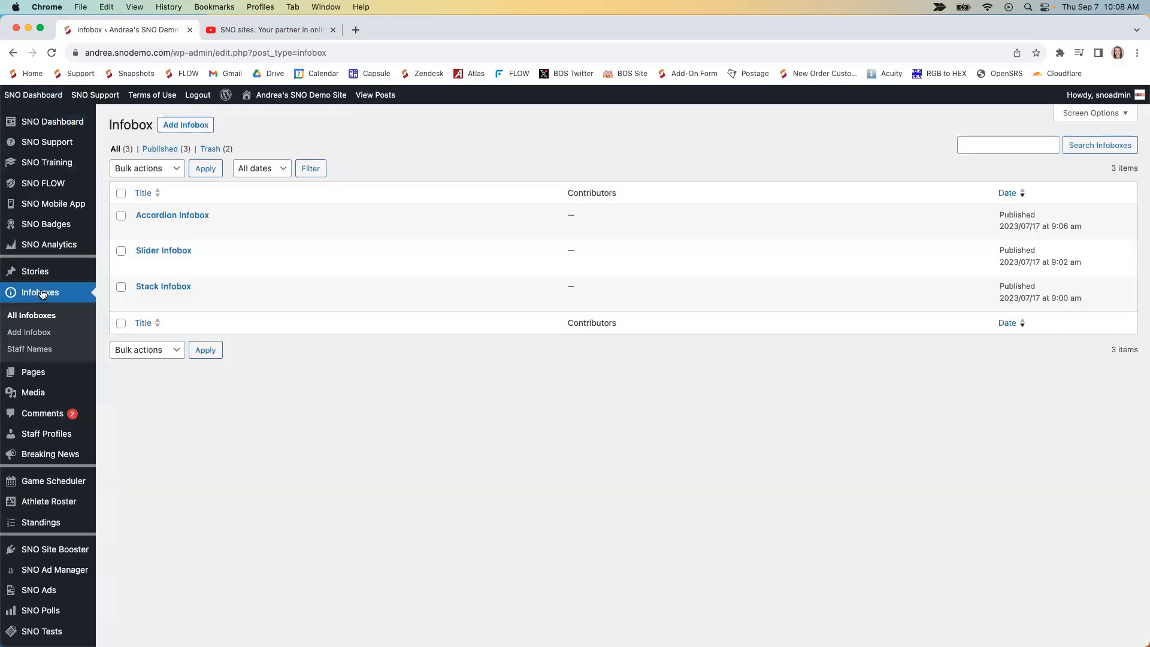
click(186, 125)
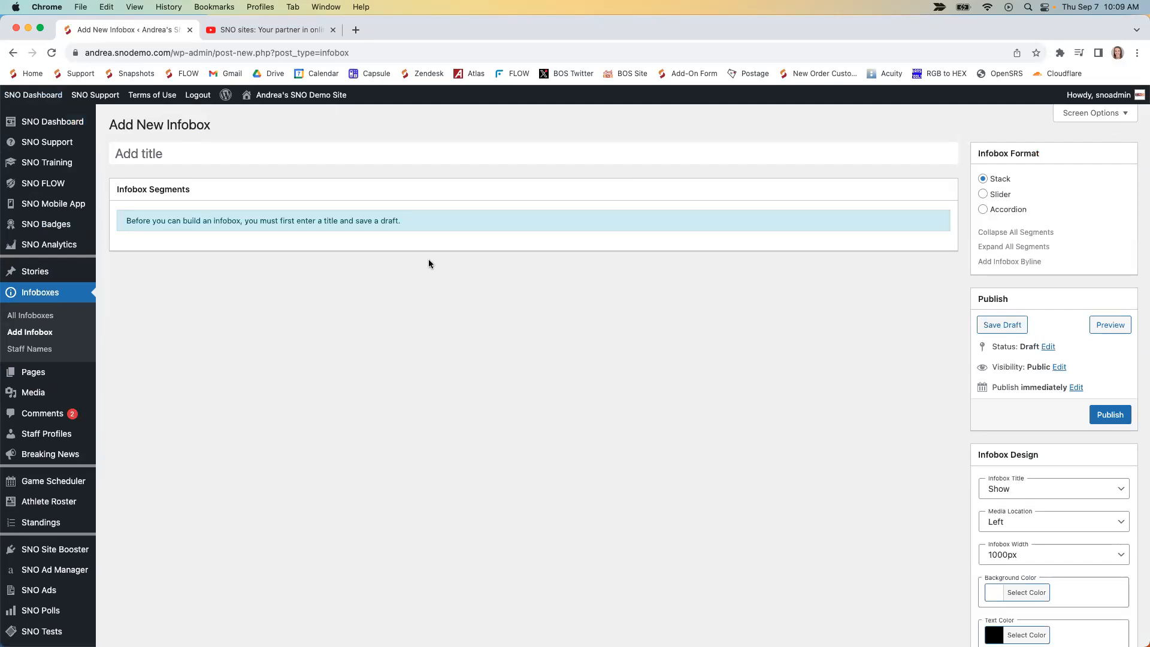
Title the new infobox "Webinar Infobox" and save it as a draft.
drag(407, 225, 174, 222)
click(173, 221)
drag(336, 227, 295, 221)
drag(407, 223, 352, 222)
click(395, 227)
click(318, 158)
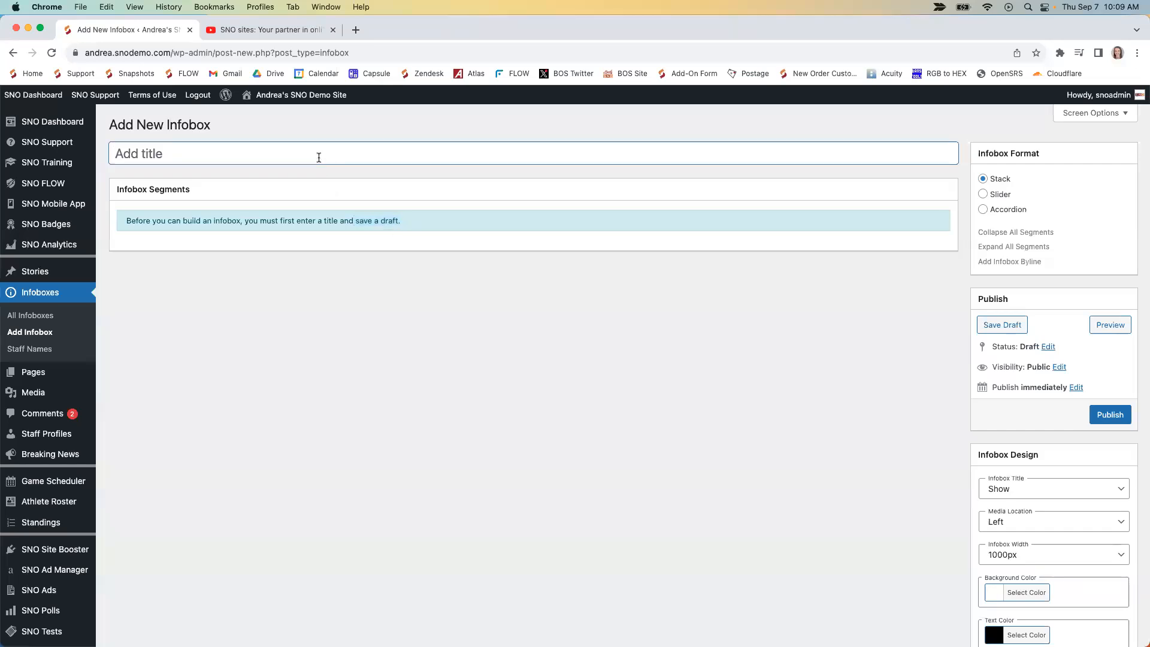
text(Webinar Infobox)
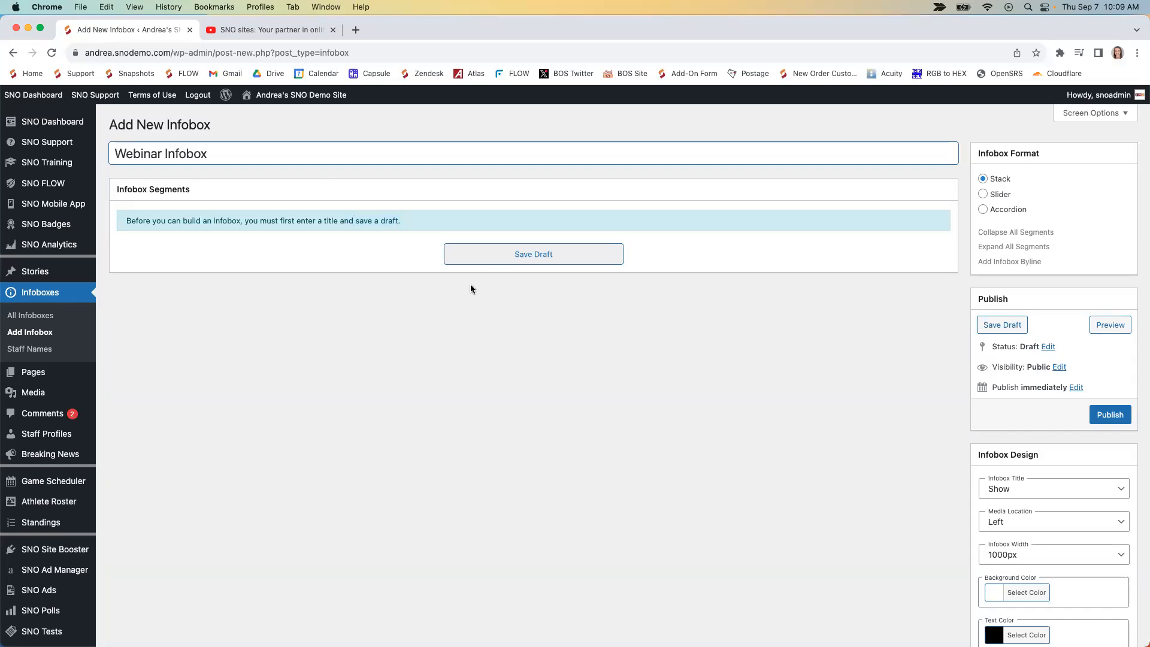
click(507, 261)
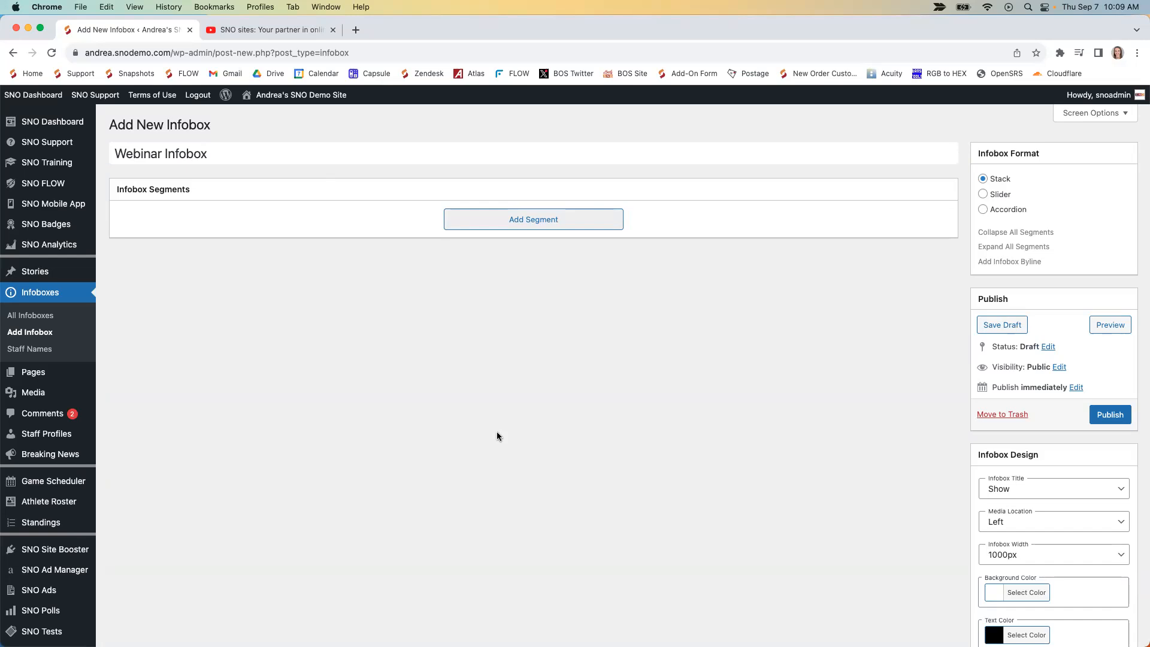
Open the demo site in a new browser tab and go to its Full Width (with Infoboxes) story.
click(355, 30)
text(andrea)
key(Return)
scroll(597, 416, down, 10)
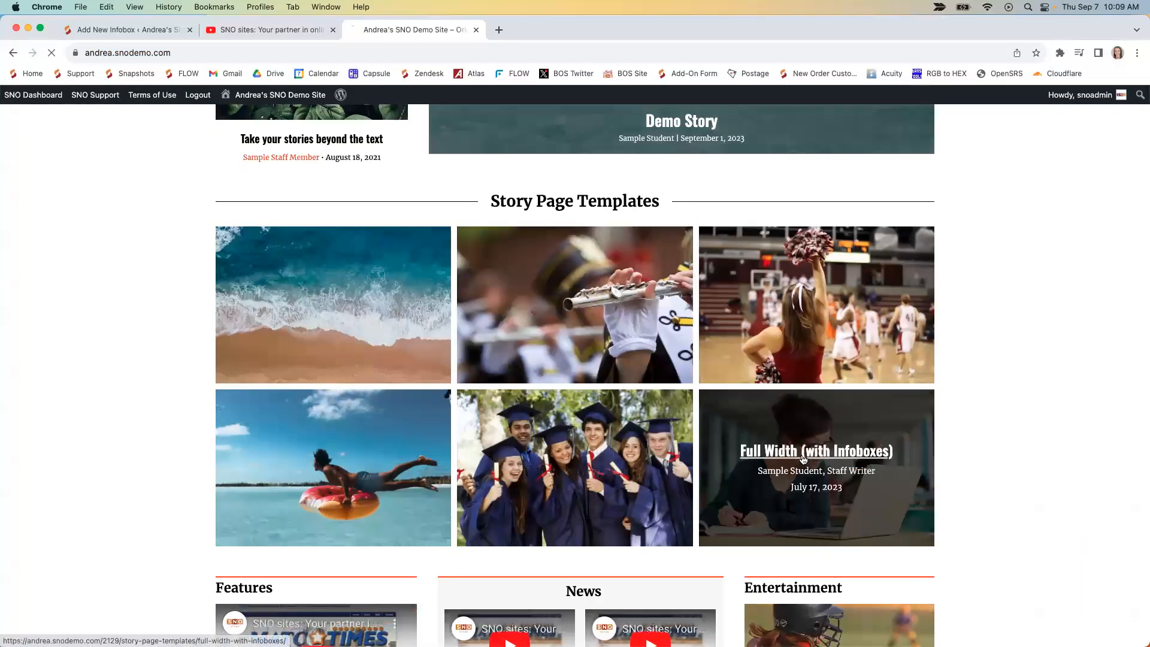
click(802, 470)
Review the segments of the Stack Infobox in the story, and return to the Webinar Infobox draft.
scroll(490, 438, down, 10)
scroll(489, 443, down, 5)
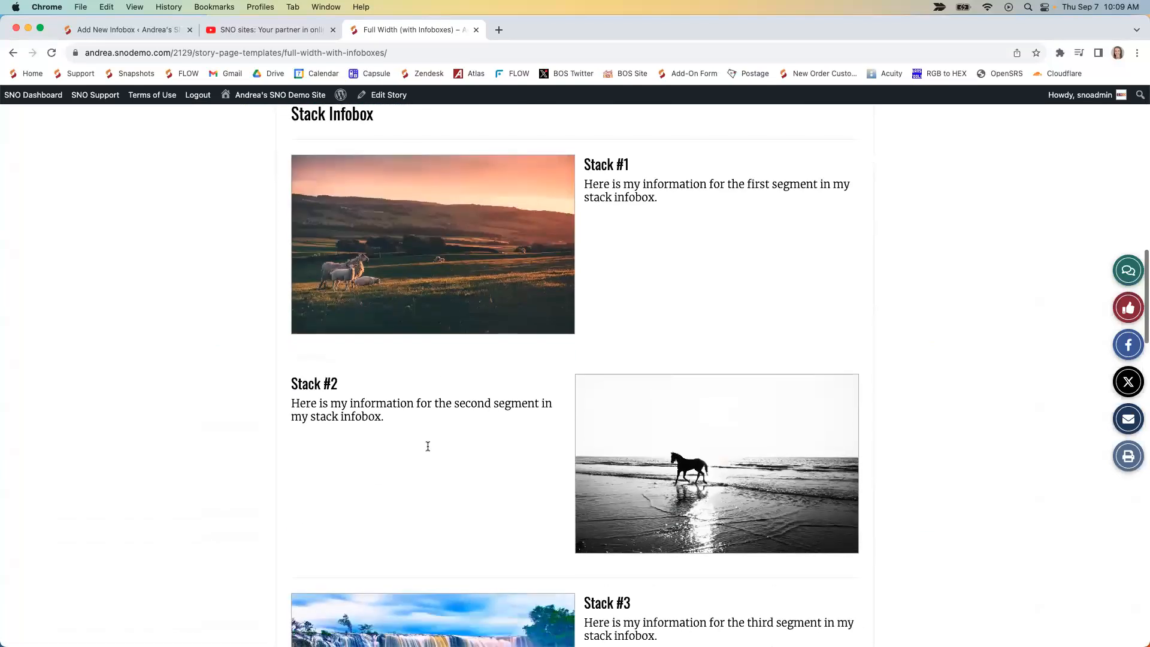
scroll(513, 465, down, 3)
scroll(430, 304, up, 3)
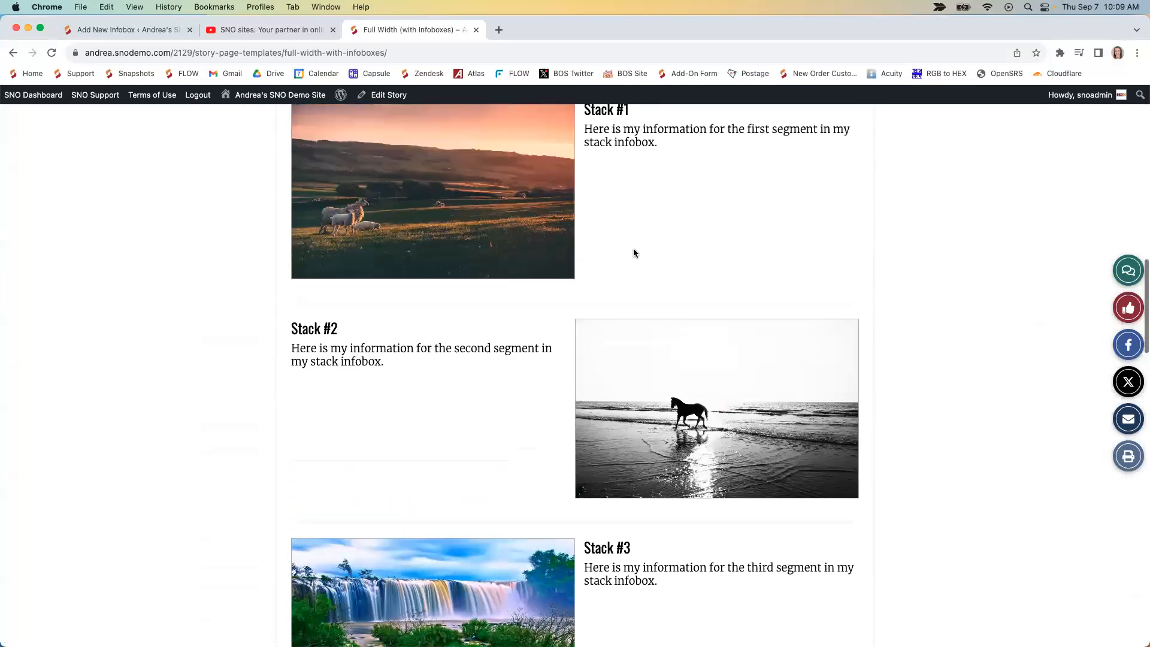
click(145, 29)
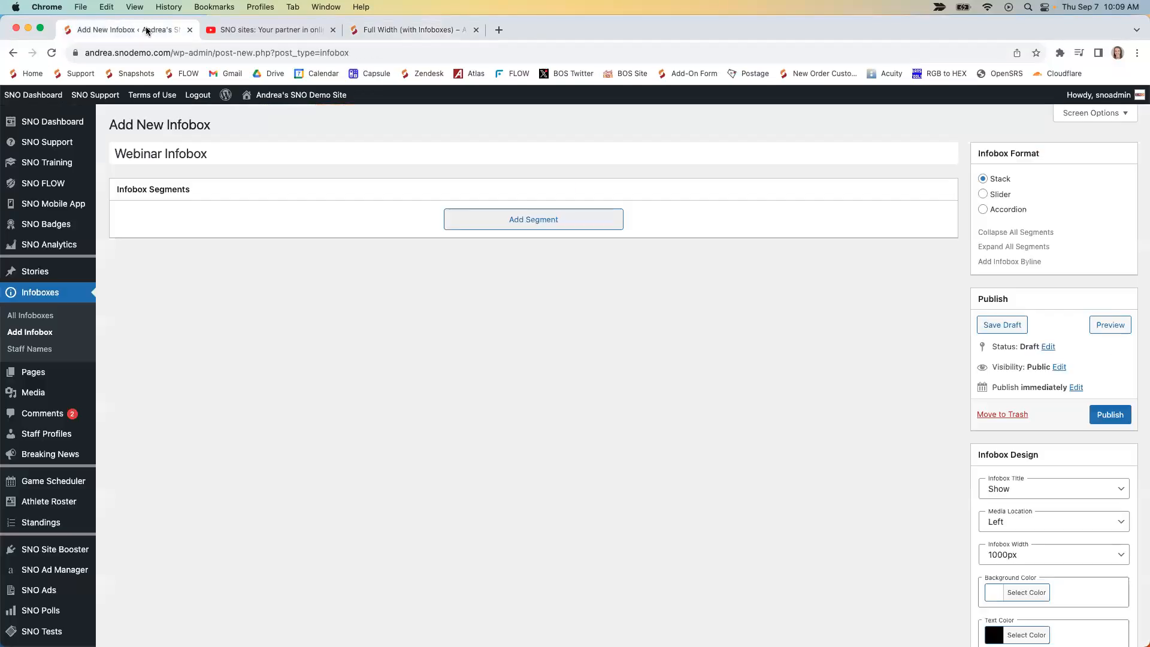
Add a first segment headed "Time" with the text "The time for this webinar is 10:00 a.m. CDT.".
click(548, 227)
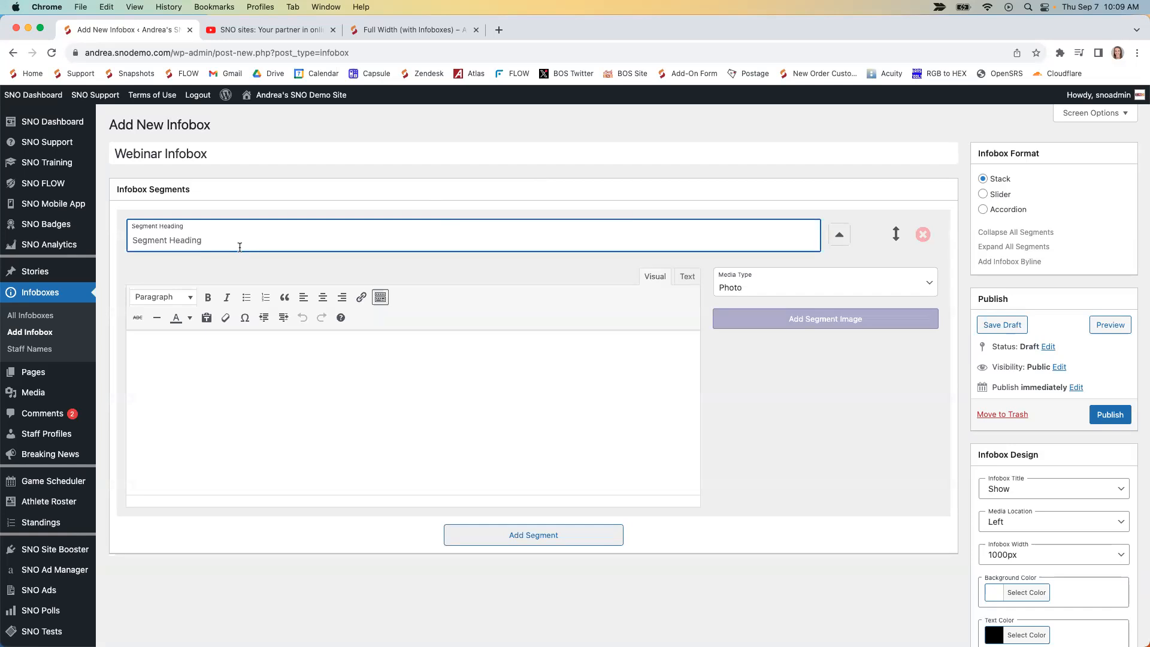
text(Time)
click(244, 414)
text(The time for t)
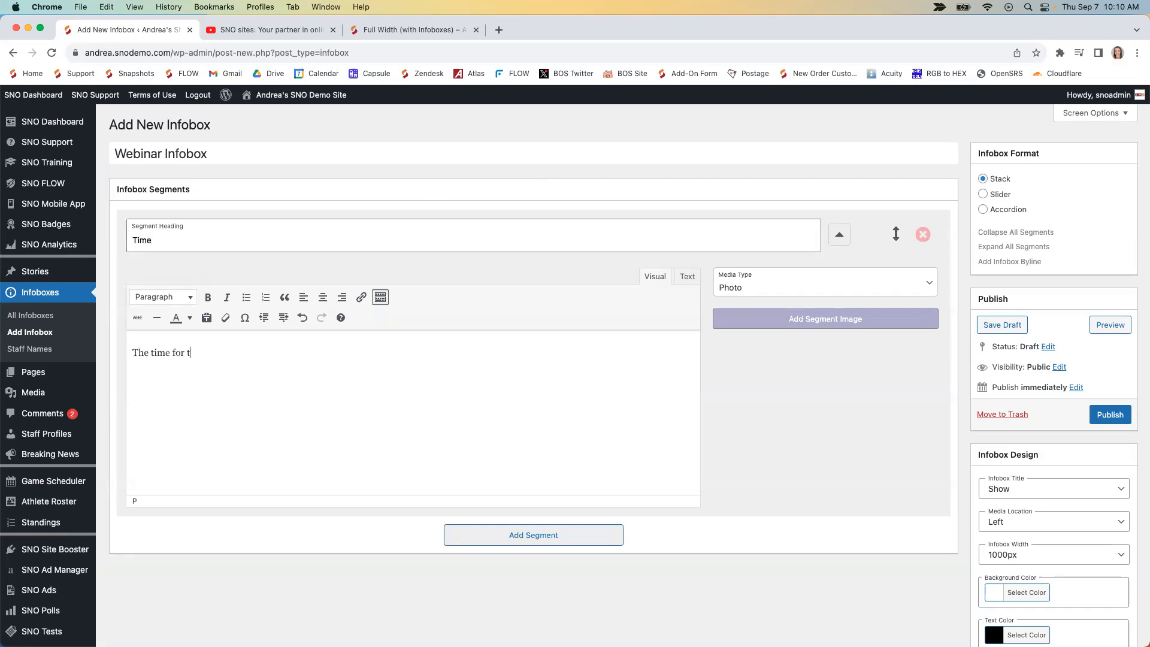
text(his webinar is 10:00 a.m. CDT.)
Try the Video/Embed and None media types on the Time segment.
click(747, 288)
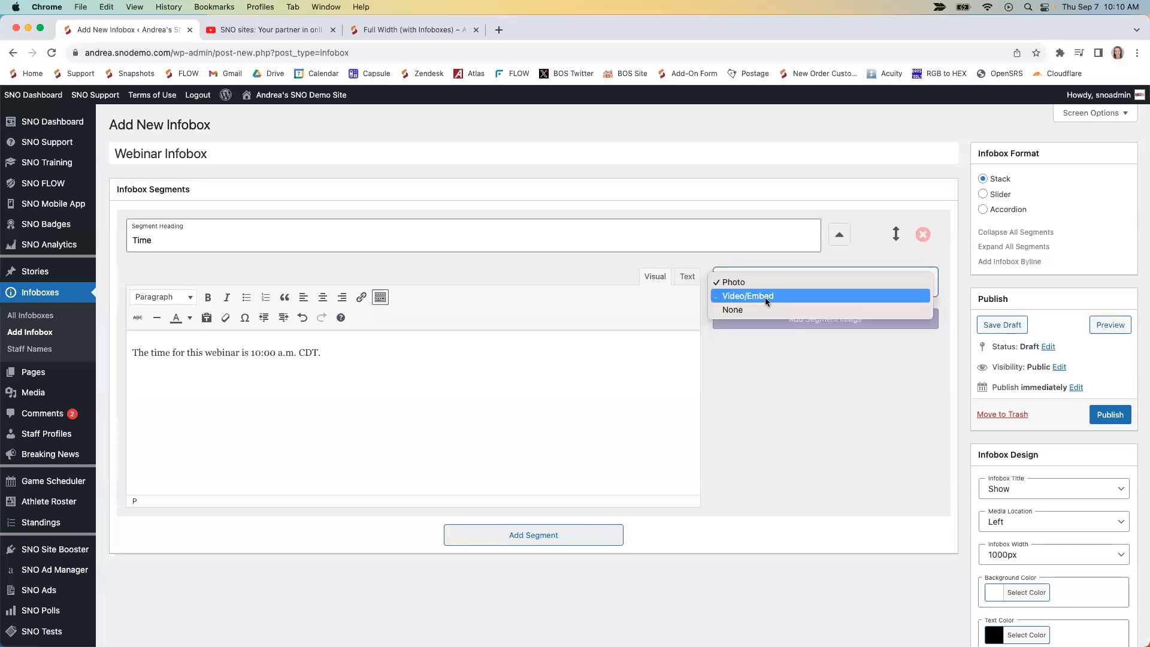
click(764, 297)
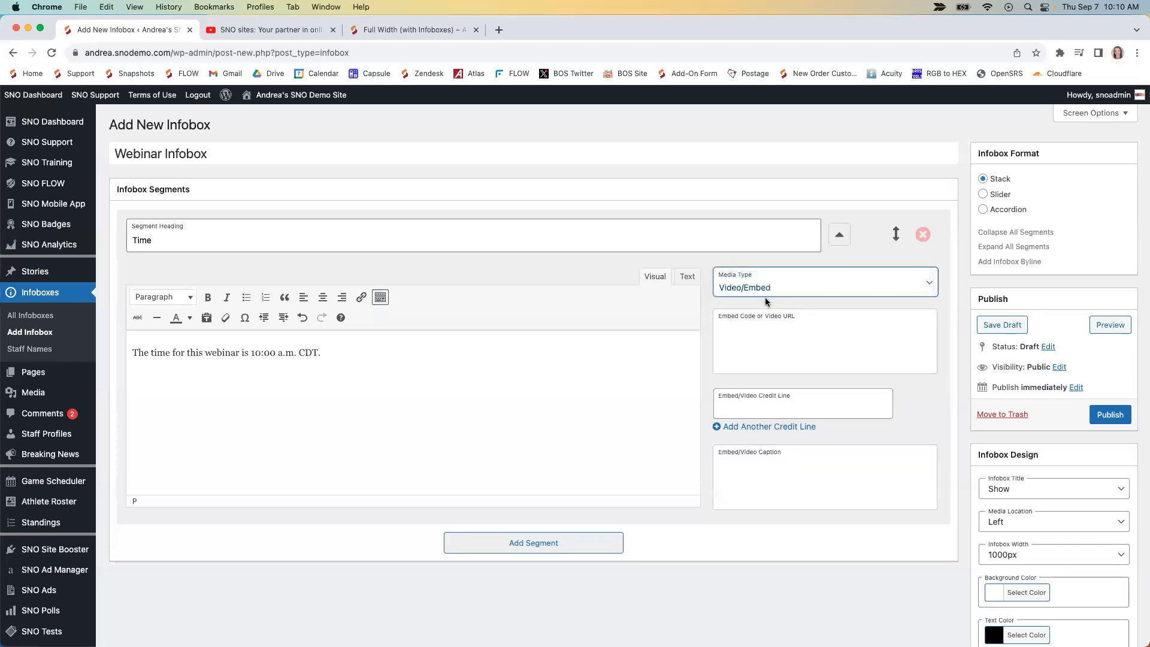
click(763, 286)
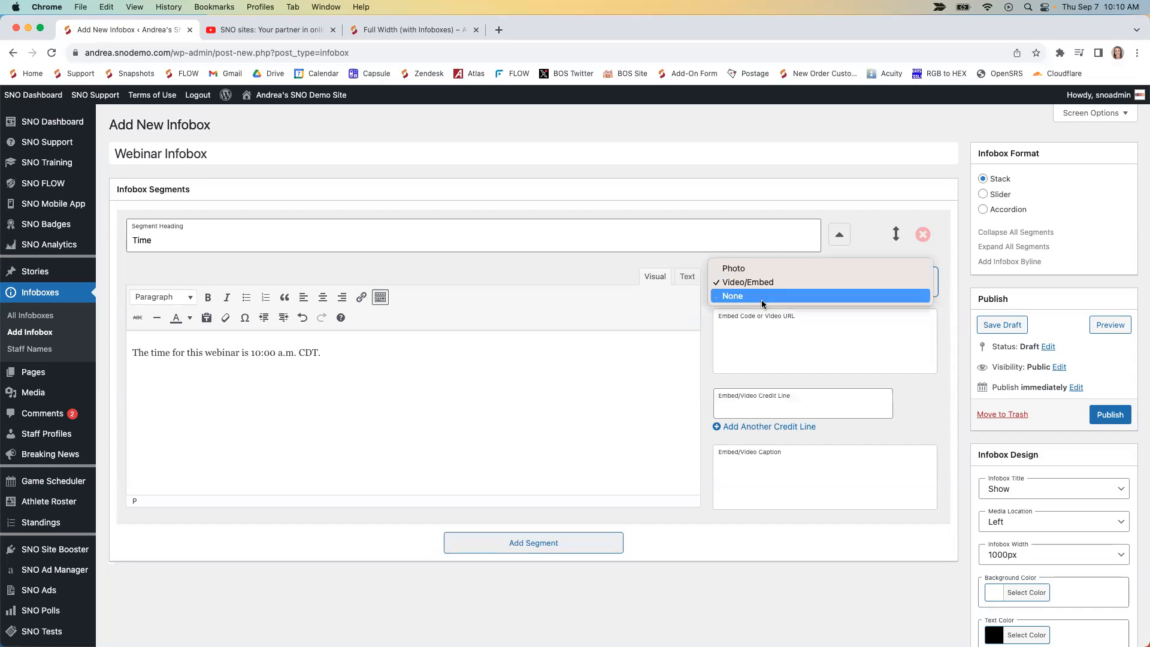
click(760, 299)
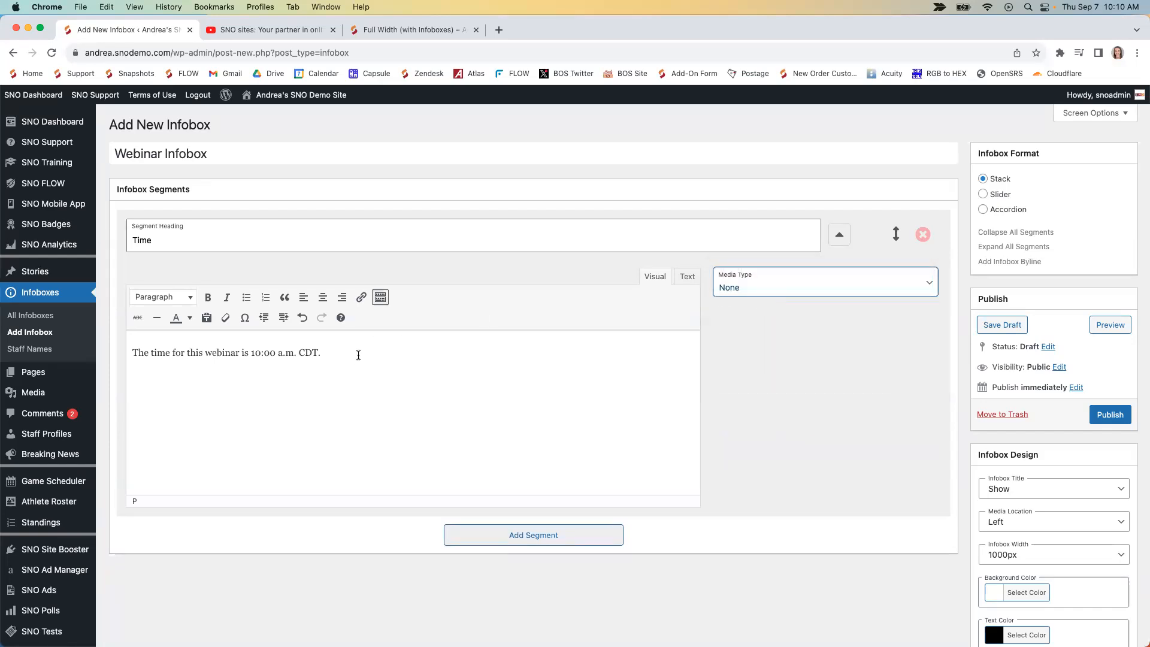
drag(343, 352, 126, 345)
click(202, 350)
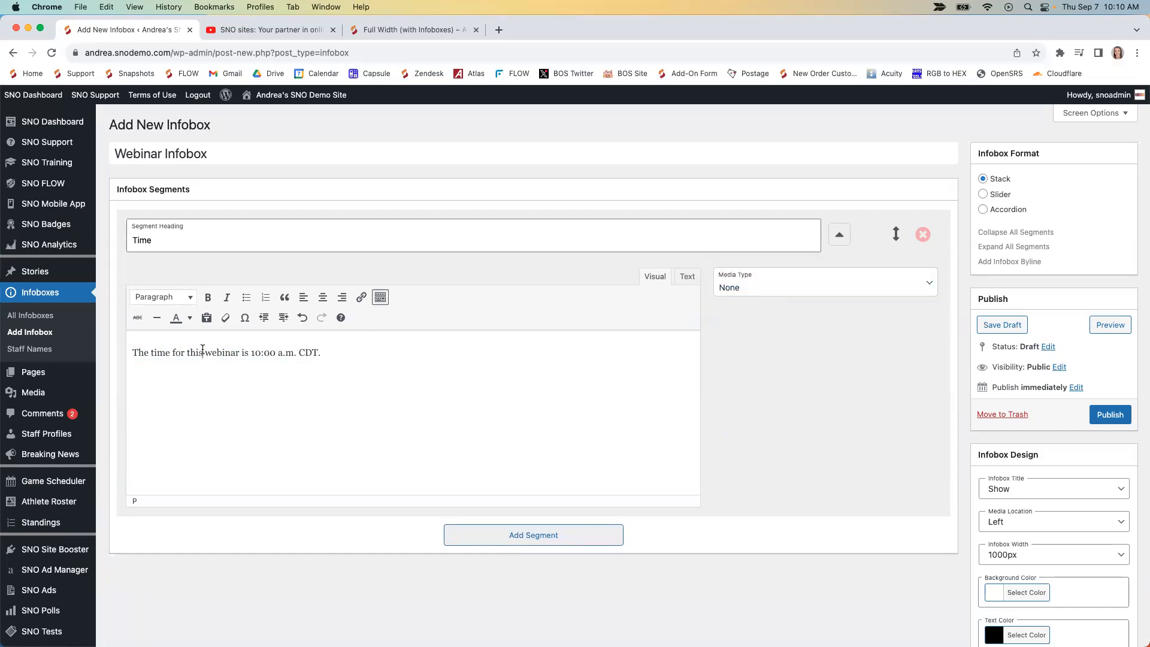
Set the Time segment's media type to Photo and insert the library image of the student writing beside a laptop.
click(793, 286)
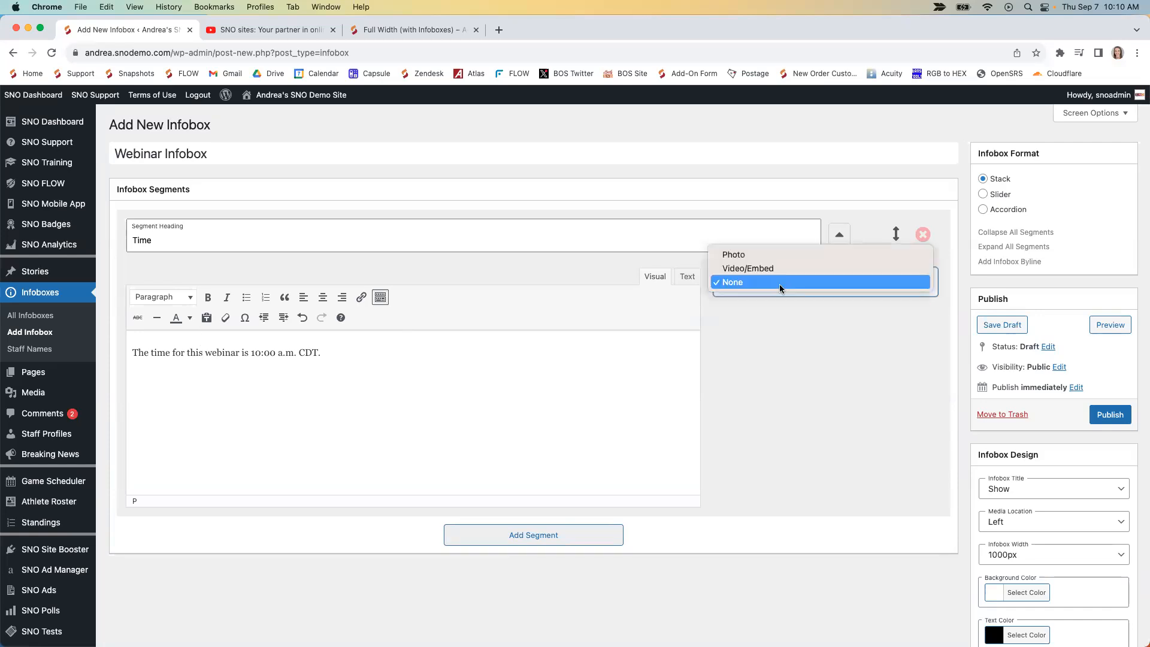
click(771, 256)
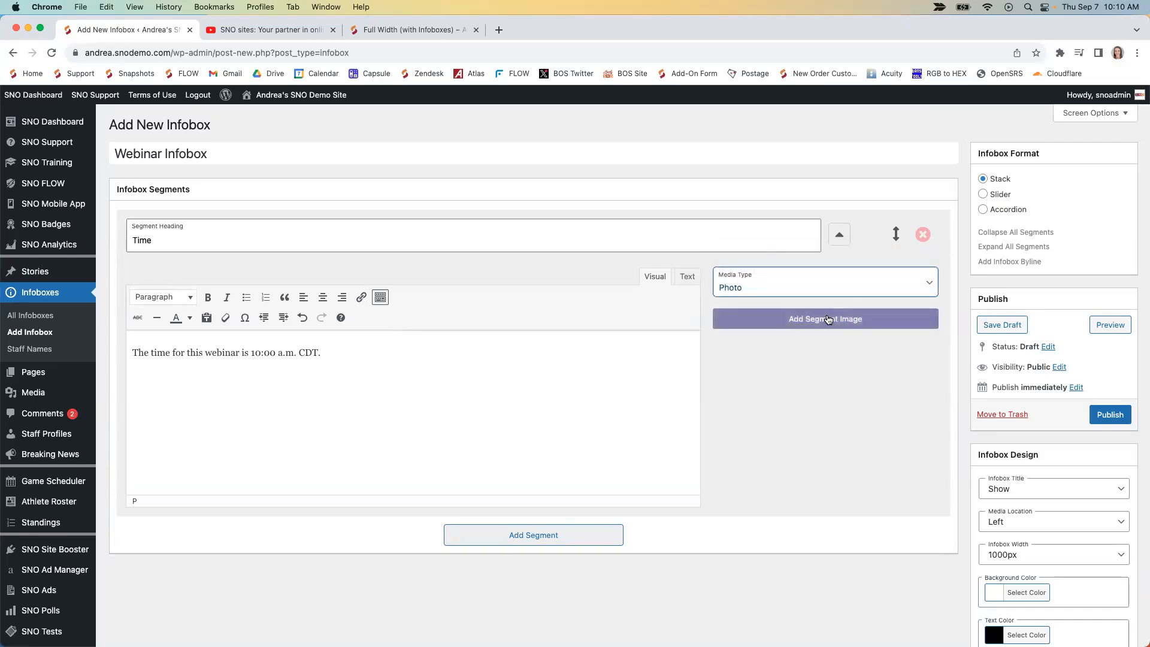
click(826, 318)
click(160, 243)
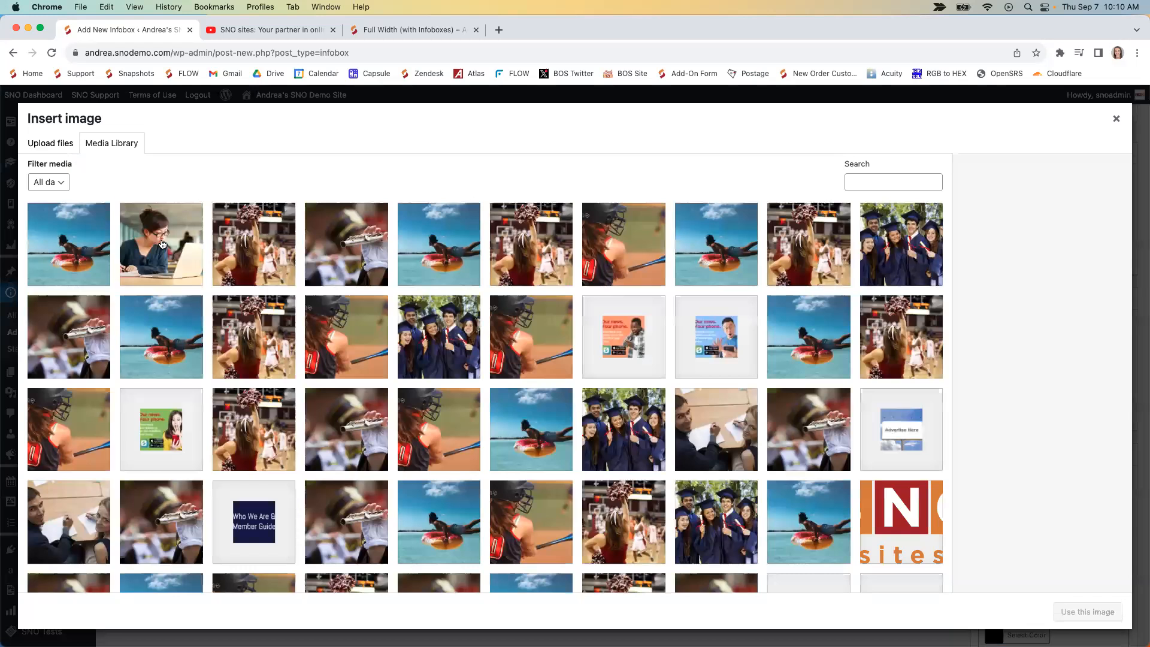
click(1078, 614)
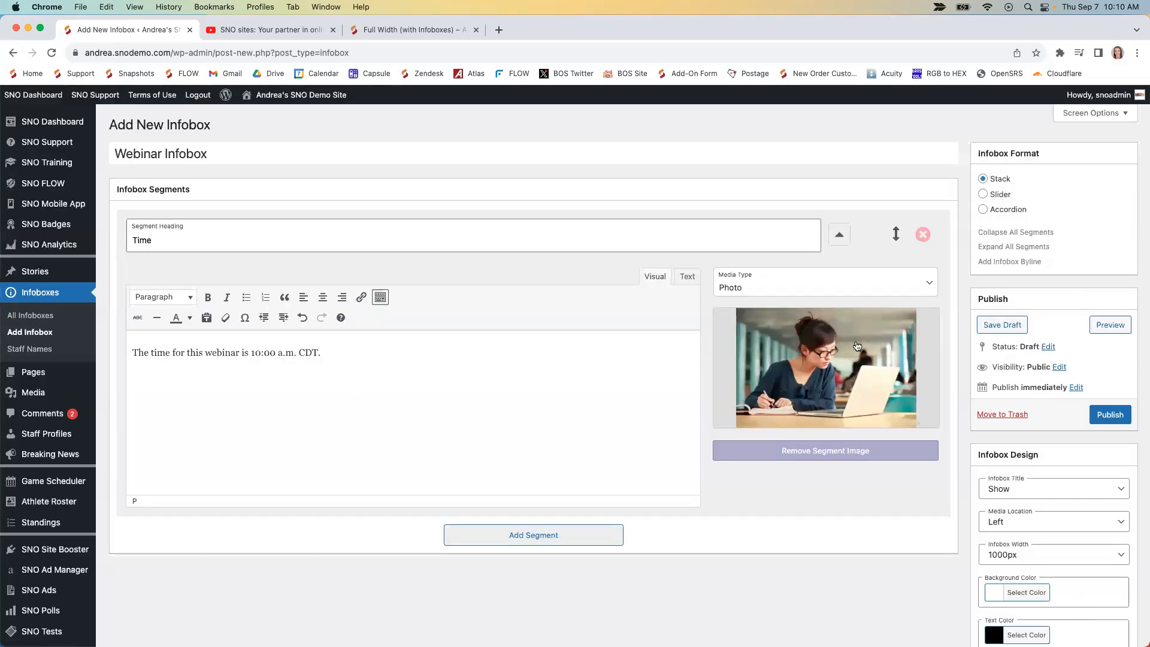
Add a second segment headed "Location" with the text "The location for this webinar is on Zoom.".
scroll(869, 485, down, 2)
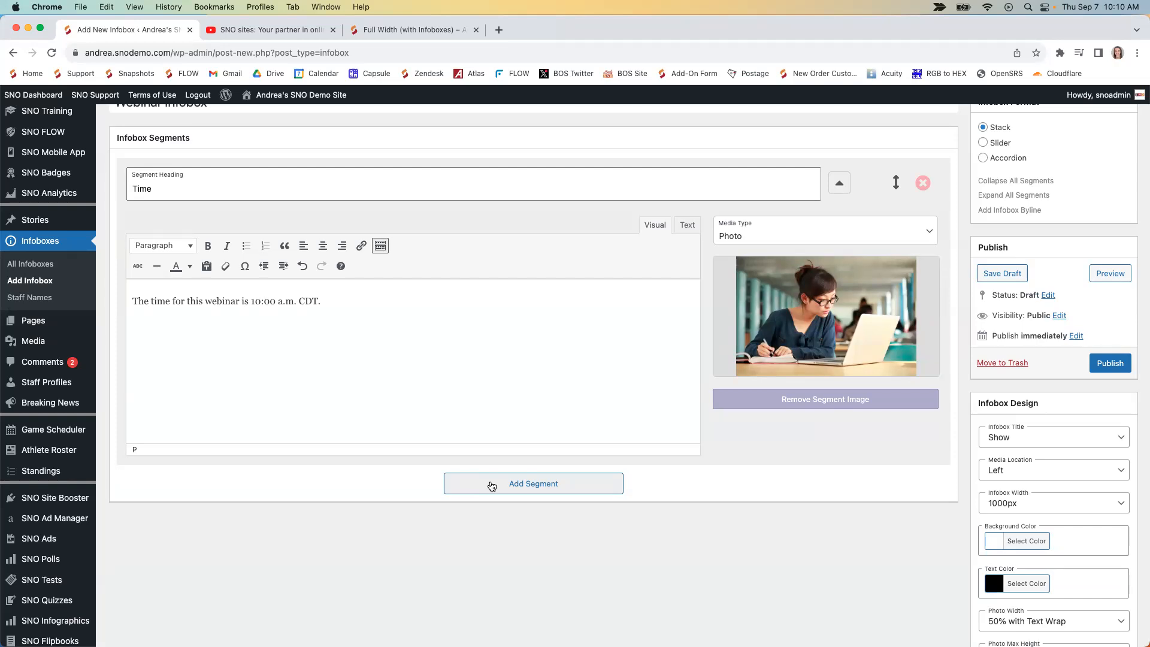
click(491, 484)
scroll(577, 546, down, 5)
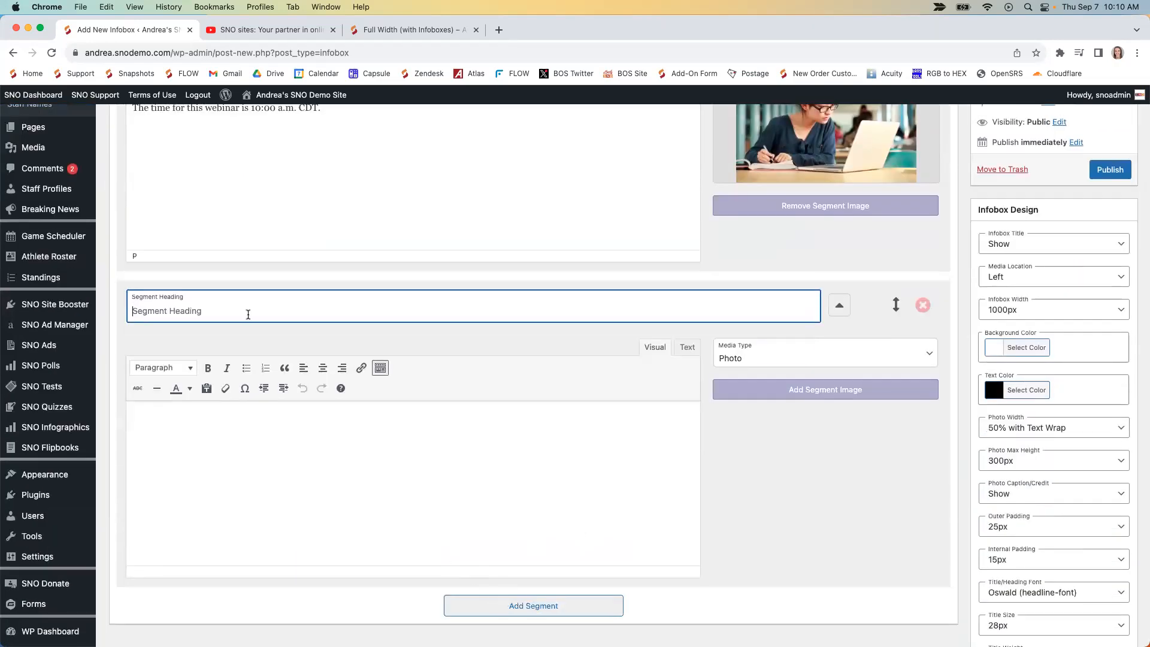
scroll(267, 287, up, 4)
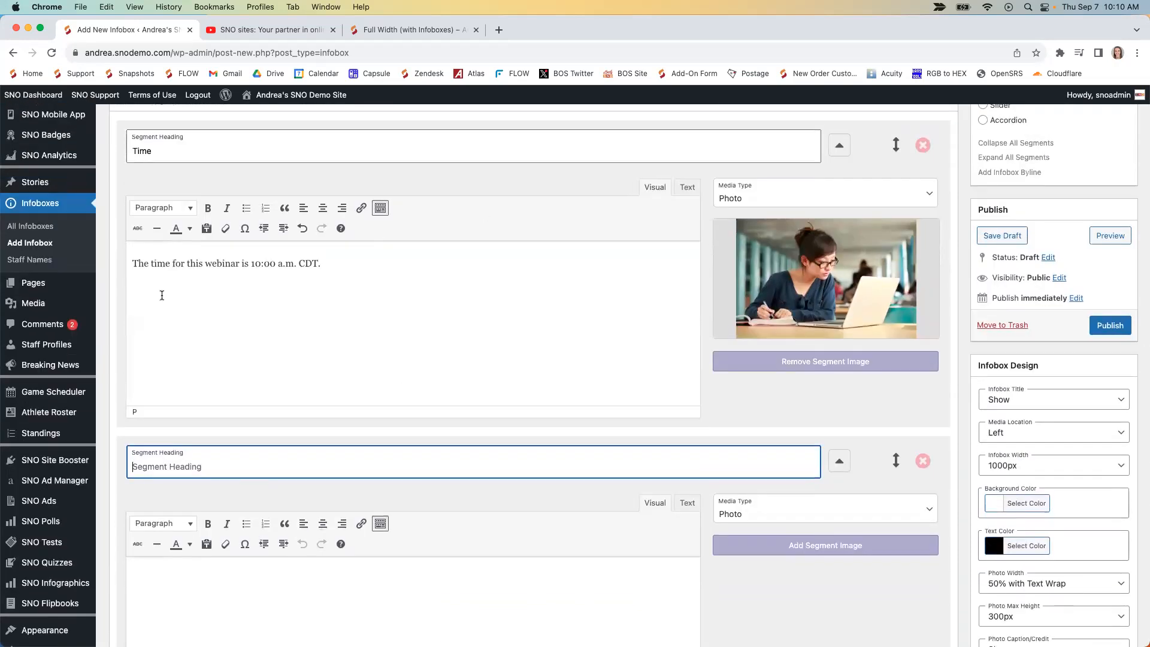
scroll(223, 465, down, 3)
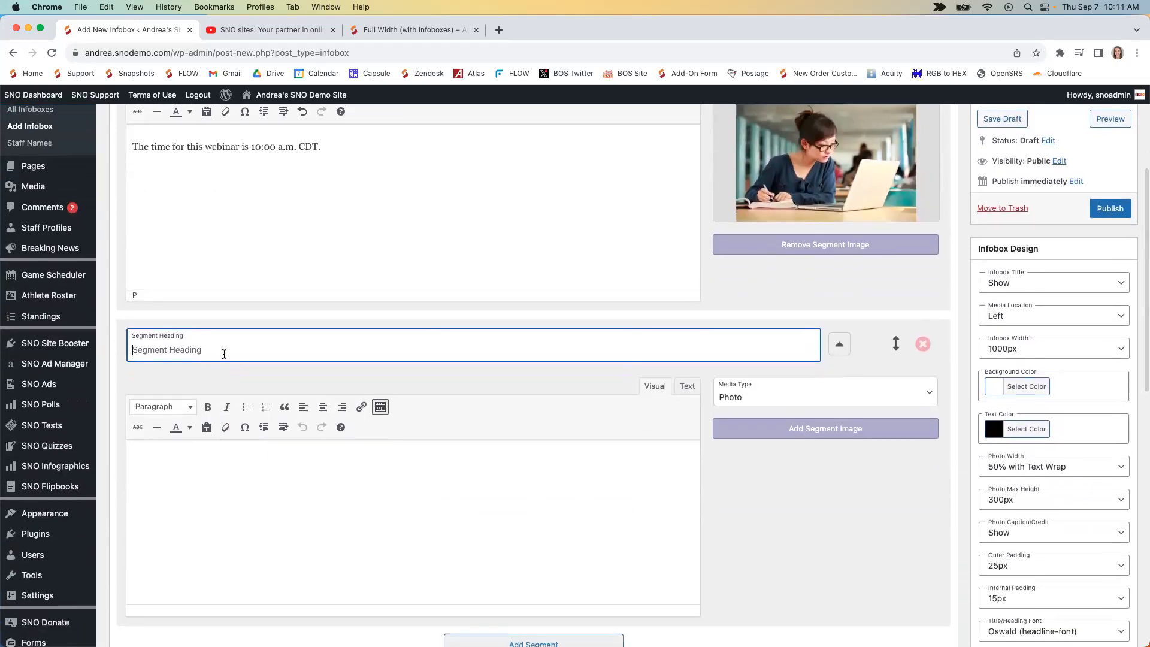
text(Location)
click(235, 499)
text(The locati)
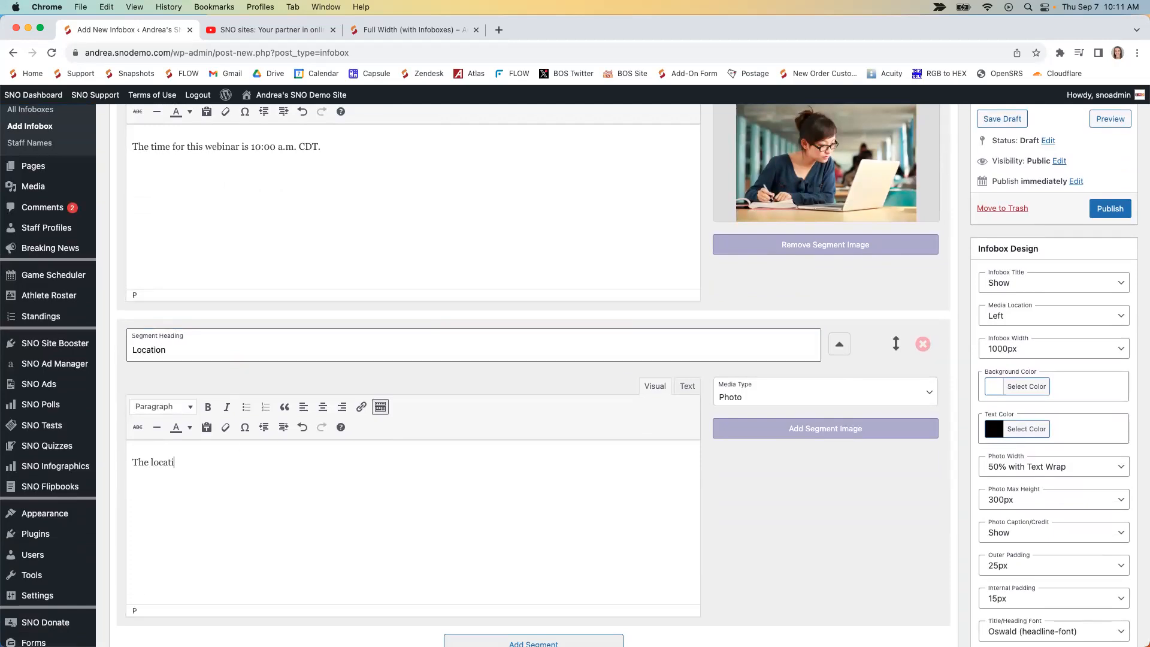
text(on for this webinar )
text(is Z)
text(n Zoom.)
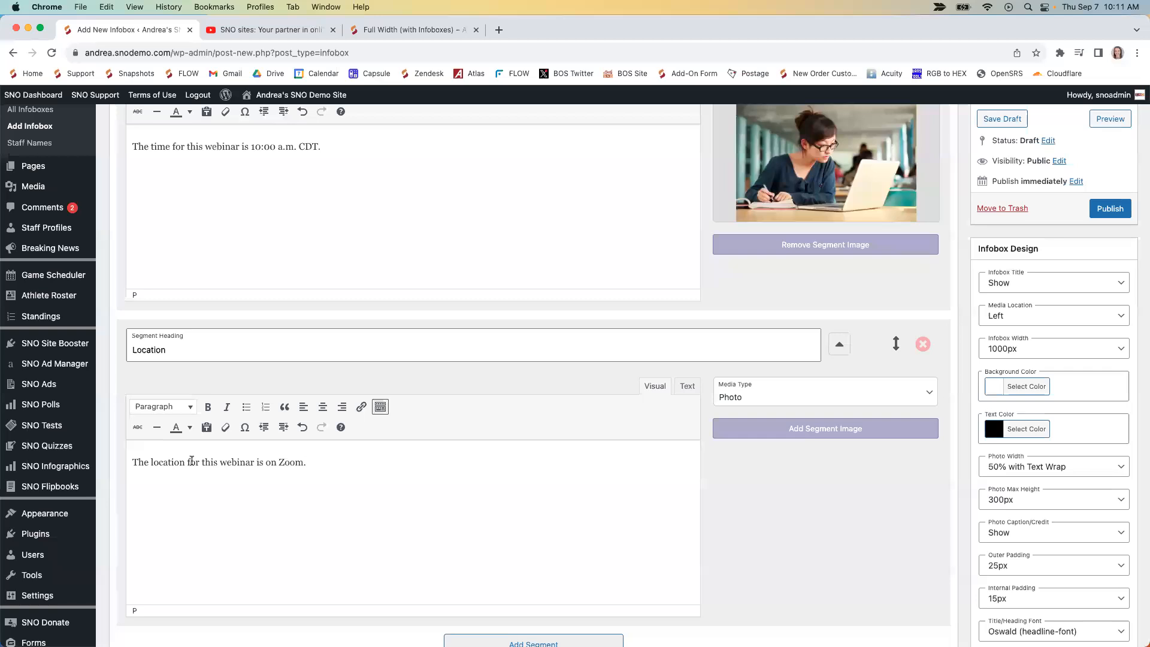
Set the Location segment's media type to Video/Embed.
click(740, 398)
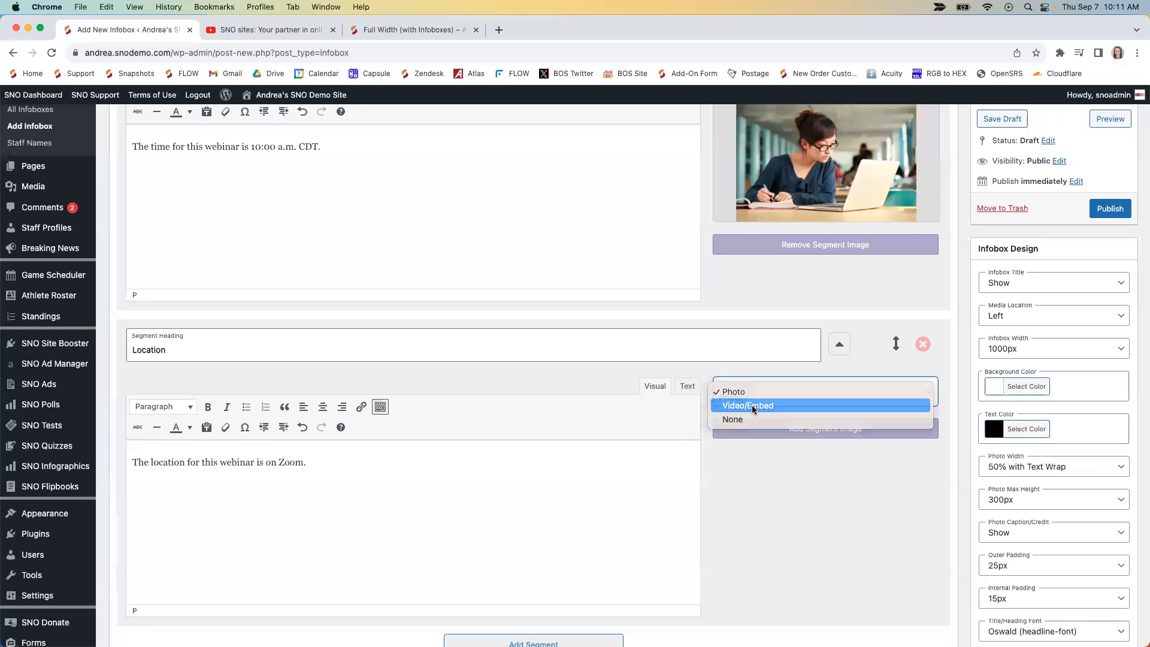
click(752, 407)
scroll(758, 536, down, 2)
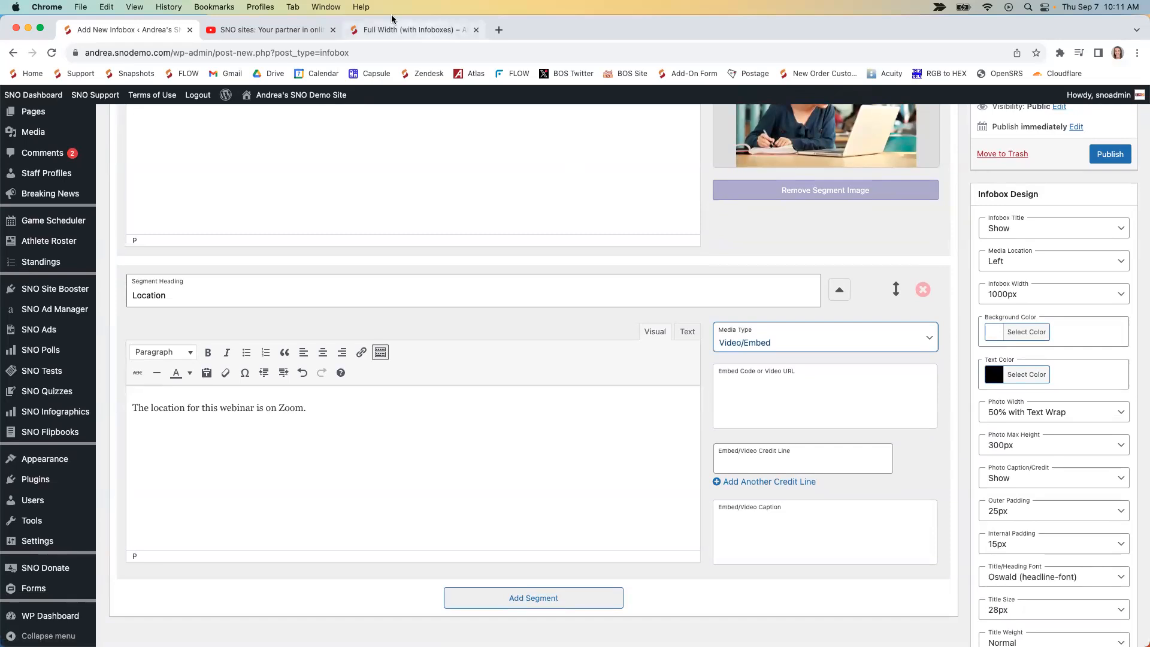
Switch to YouTube and copy the embed code of the video "SNO sites: Your partner in online college media".
click(289, 29)
scroll(60, 338, down, 1)
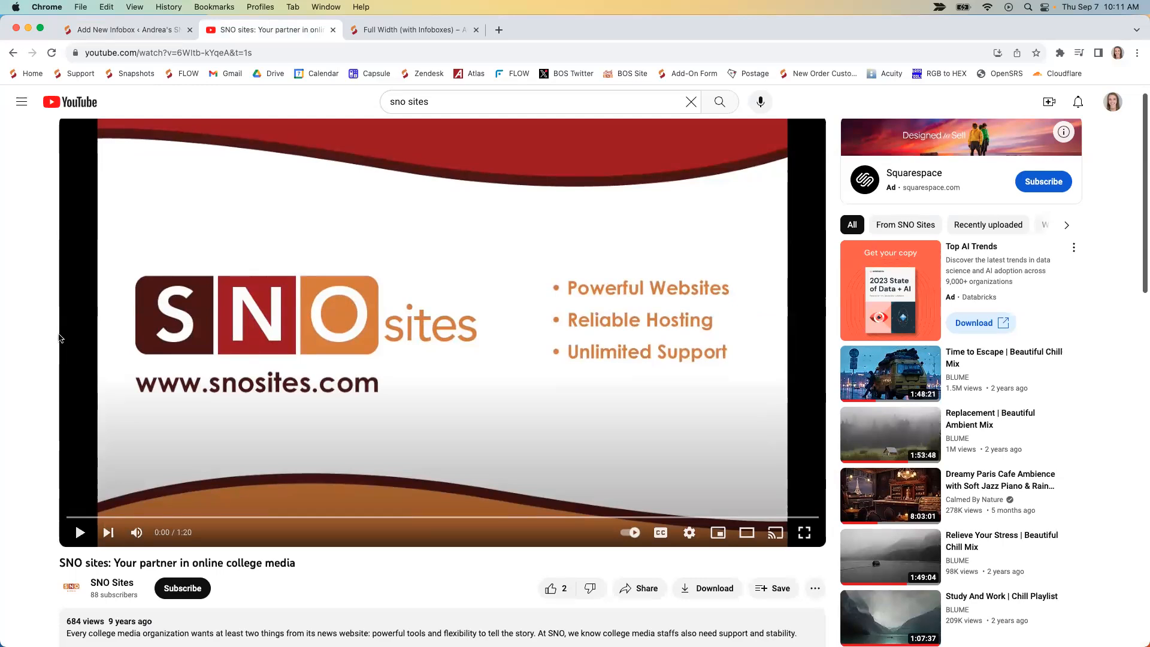
click(637, 588)
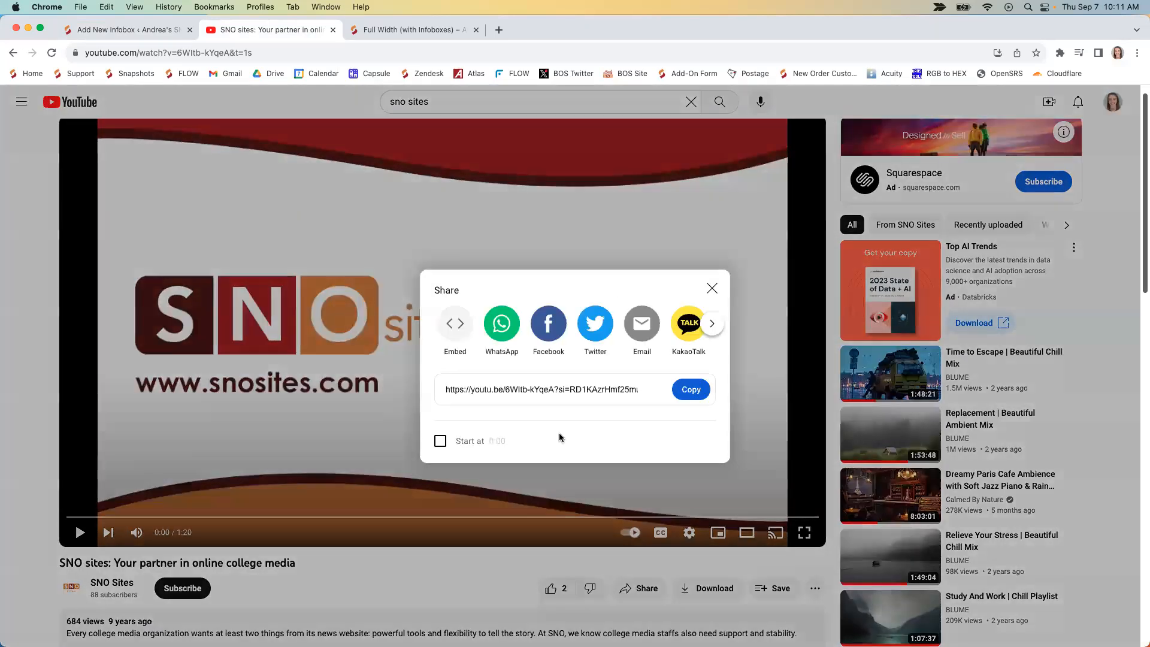
click(455, 327)
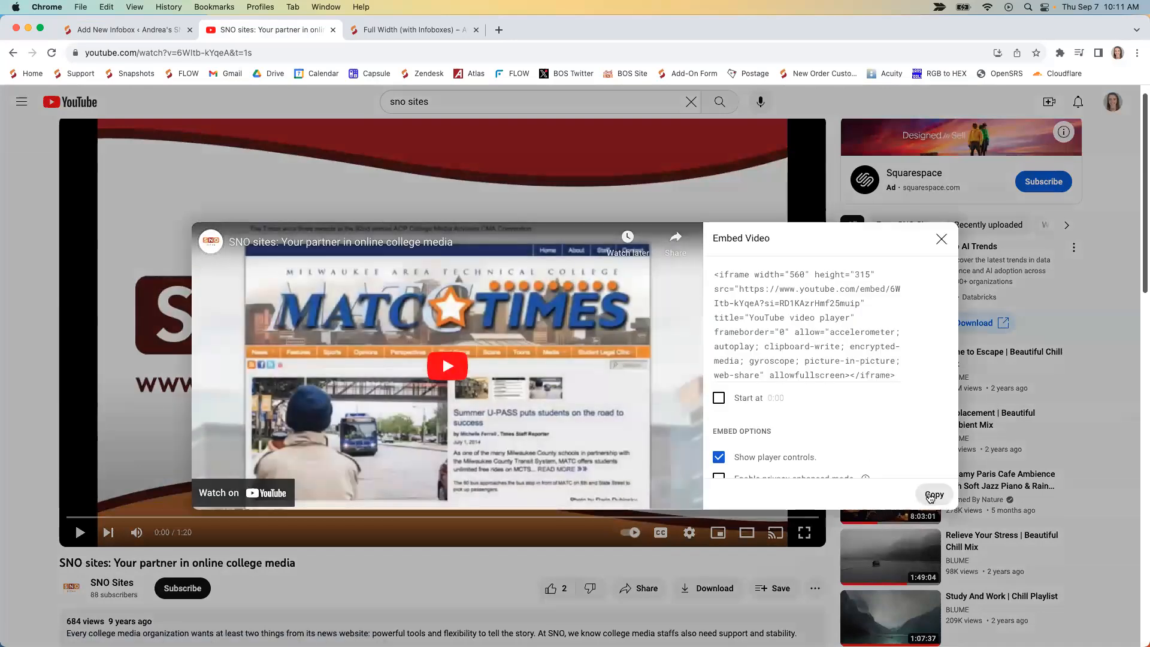
click(929, 496)
Return to the Webinar Infobox, paste the embed code into the Location segment and credit the video to "Sample Student".
click(167, 28)
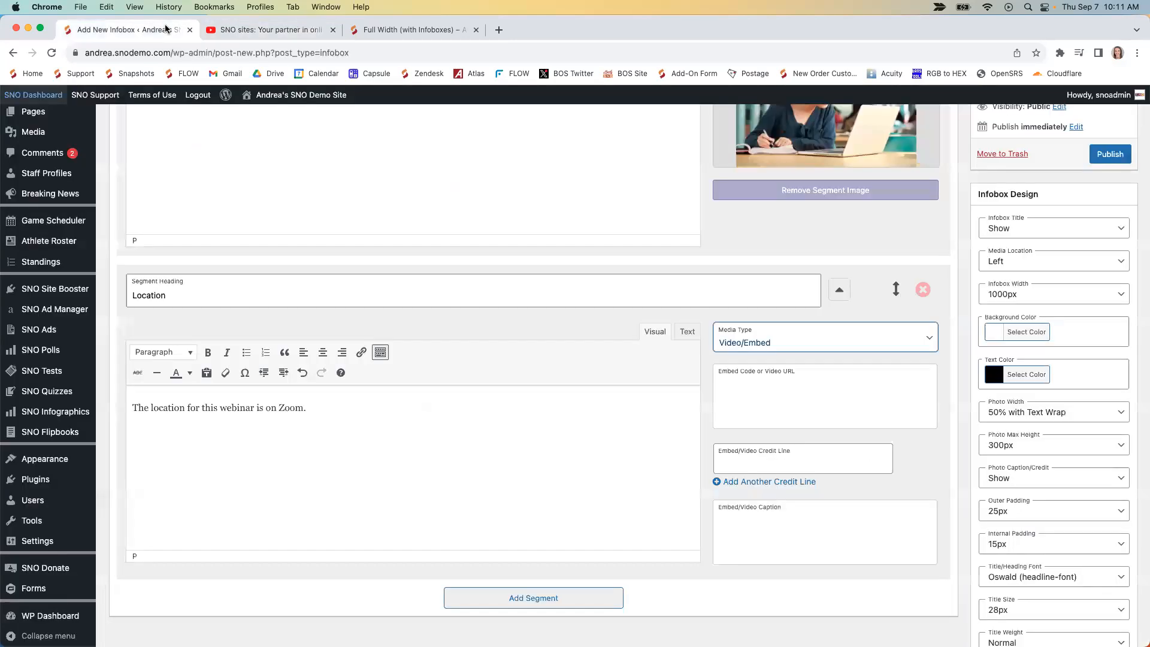
click(798, 393)
key(super+v)
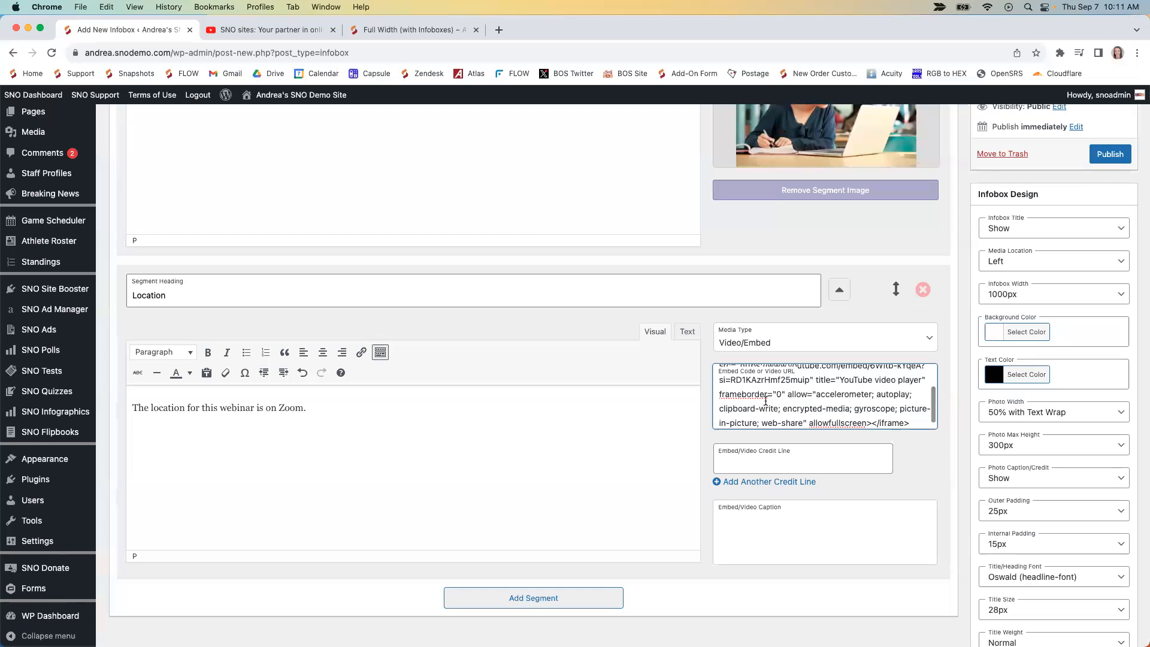
click(759, 459)
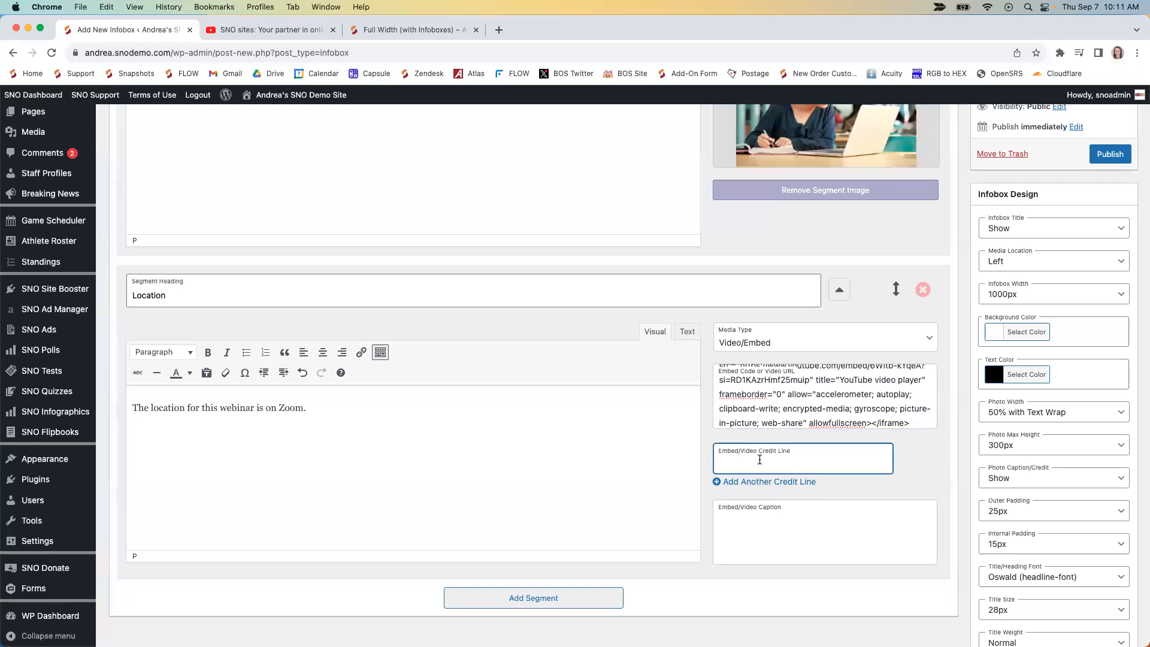
text(Sample Student)
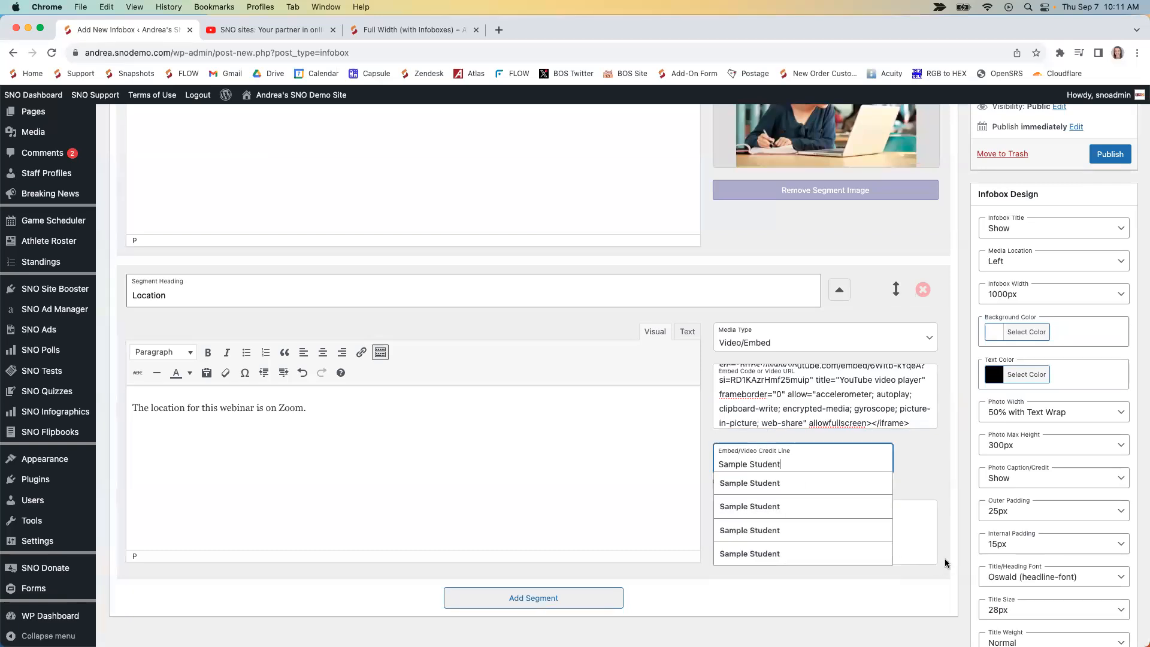
click(920, 532)
scroll(702, 569, down, 1)
click(698, 593)
scroll(622, 580, down, 1)
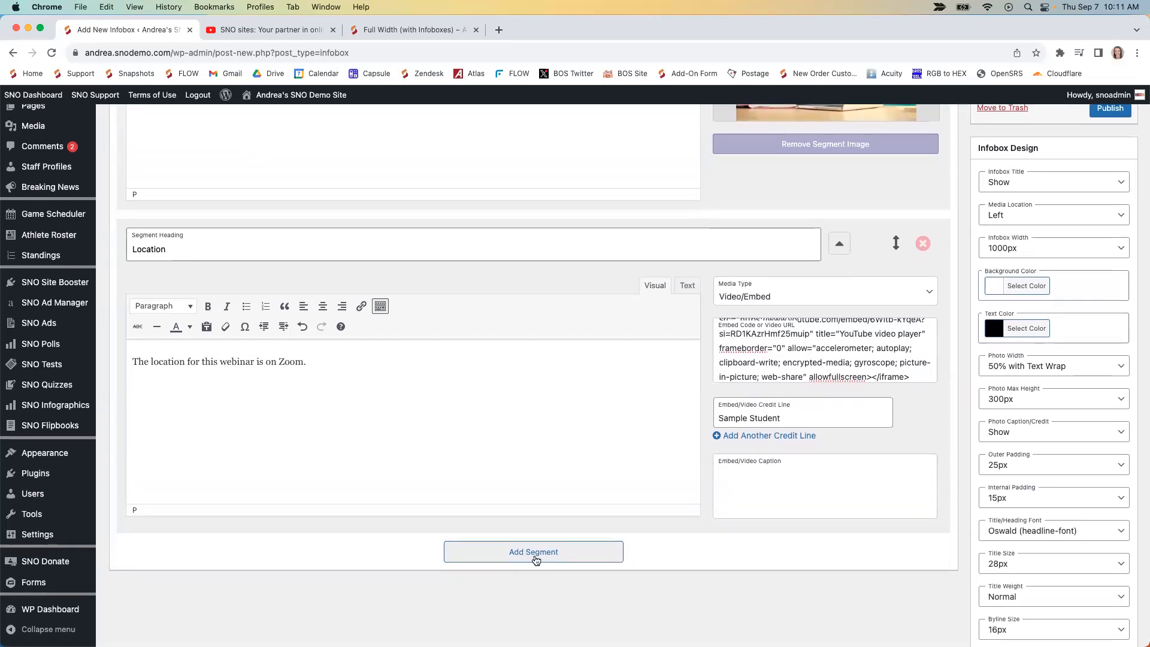
Add a third segment headed "Topics" with the text "The topics we will discuss will be _____.".
click(535, 560)
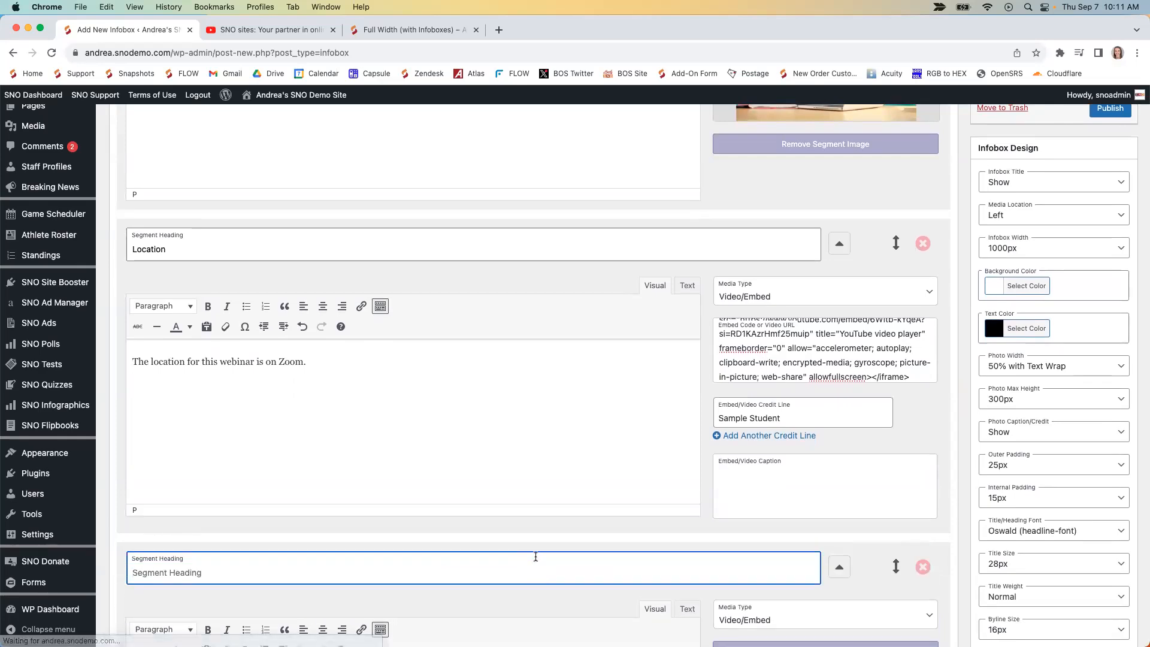
scroll(535, 556, down, 5)
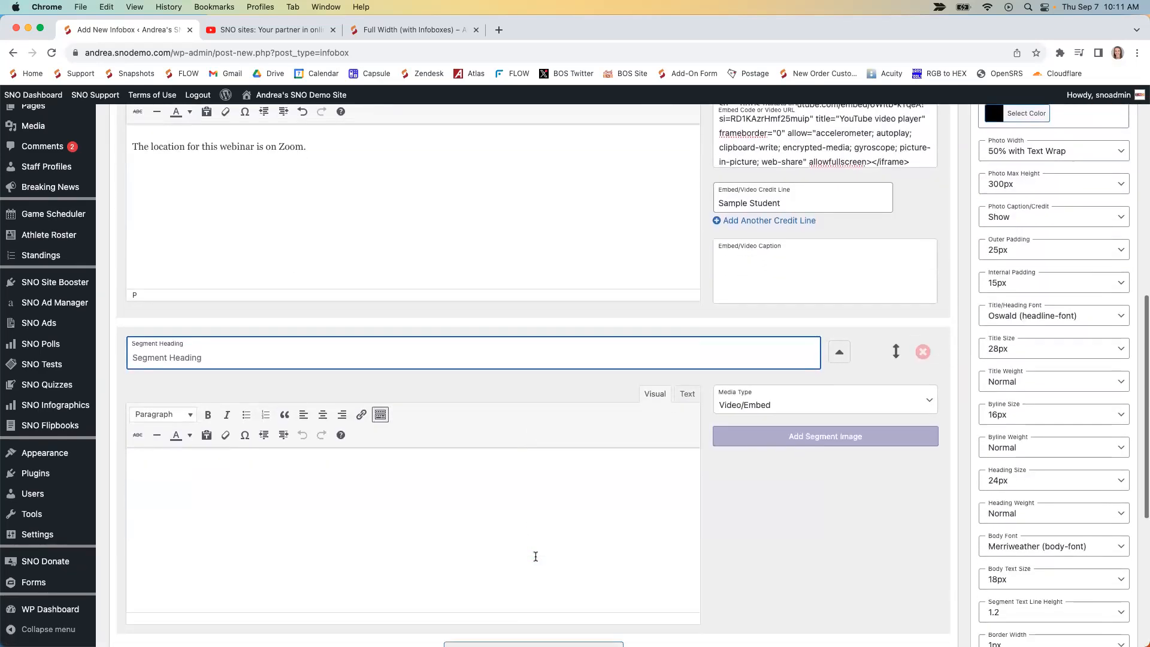
text(Topics)
click(431, 455)
text(The topics we will discuss will be )))
key(BackSpace)
key(BackSpace)
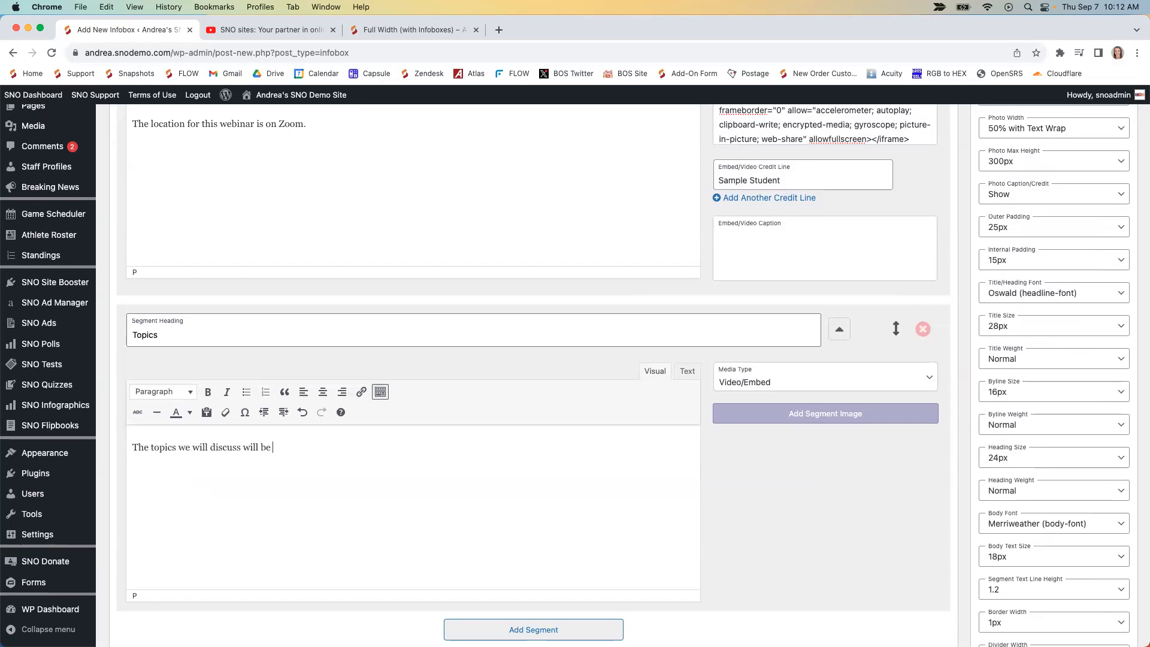
Set the Topics segment's media type to None.
click(835, 381)
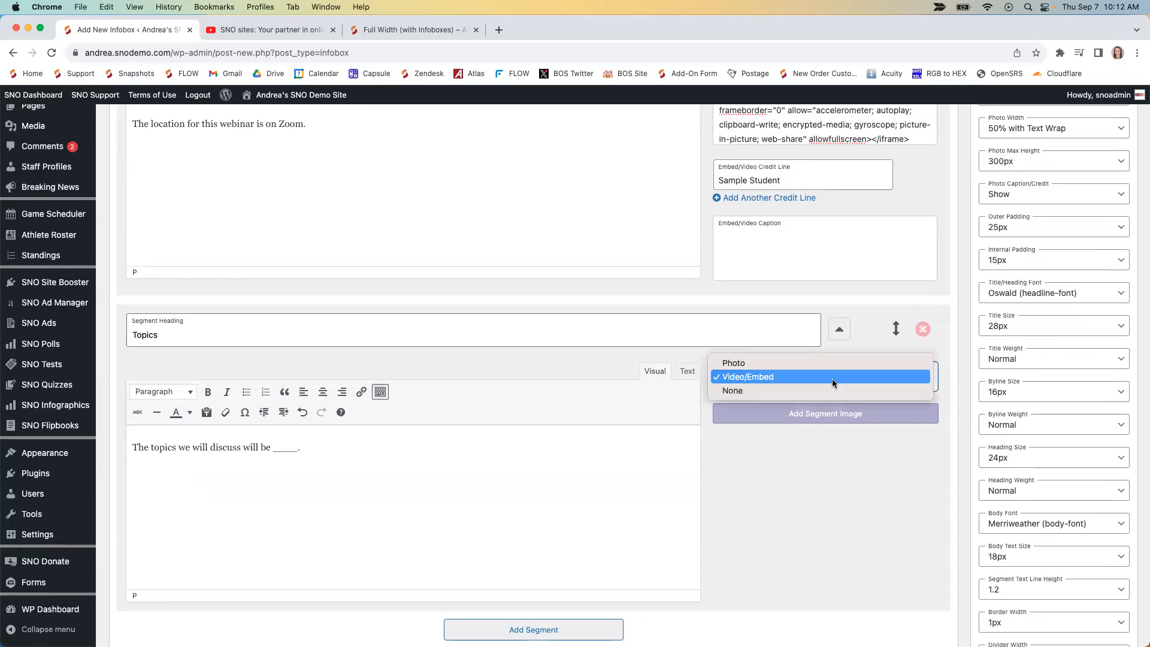
click(827, 391)
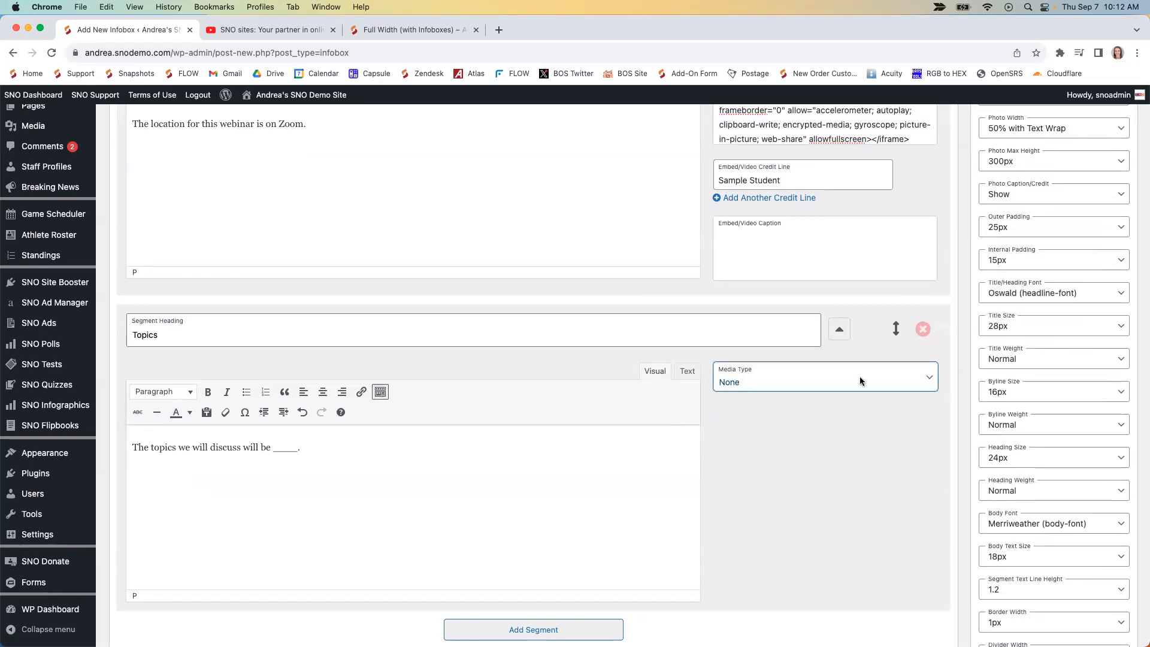
click(367, 442)
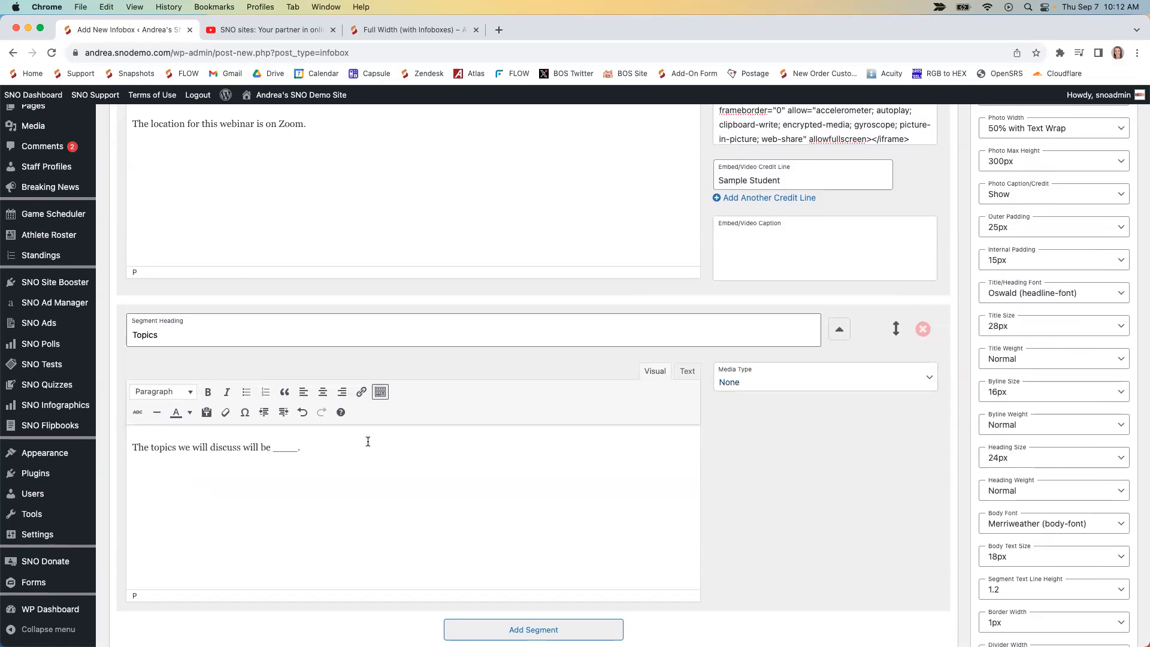
scroll(367, 441, up, 7)
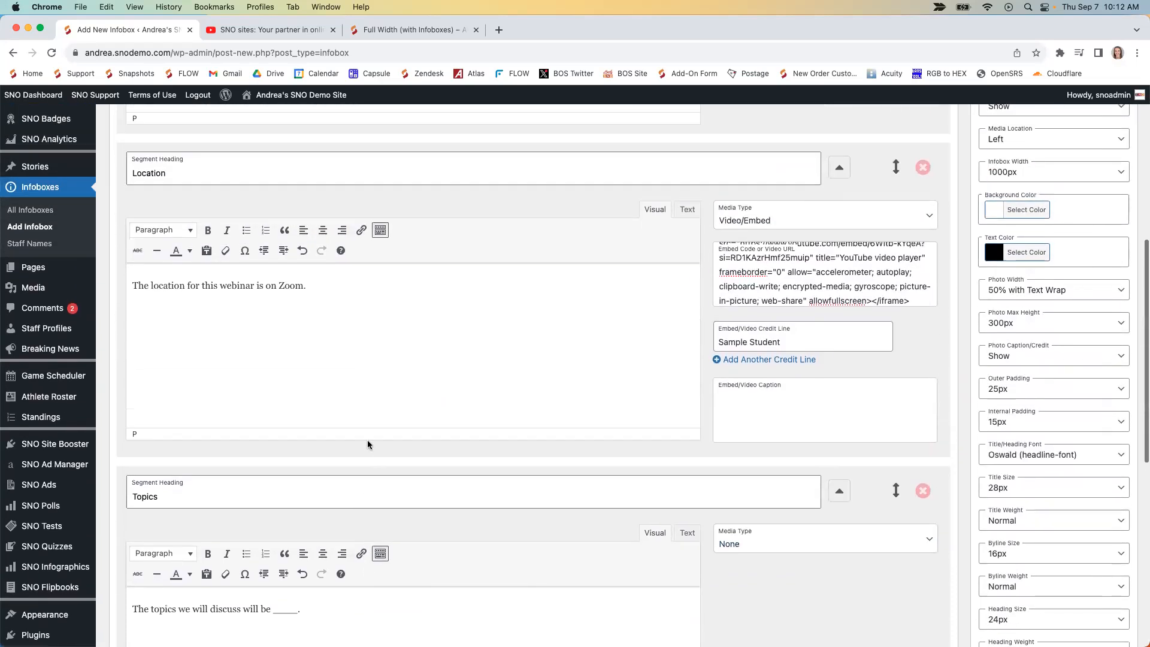
scroll(368, 445, up, 3)
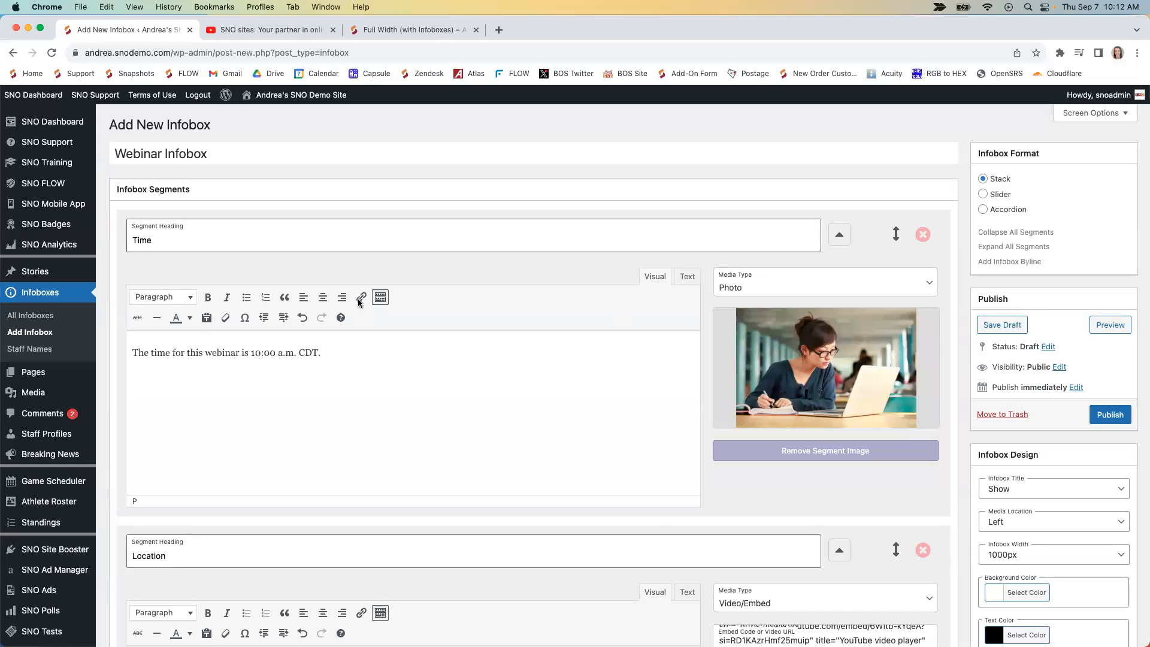
Review the three segments of the Webinar Infobox and set its infobox format to Slider.
scroll(423, 510, down, 9)
scroll(423, 510, down, 1)
scroll(401, 319, up, 10)
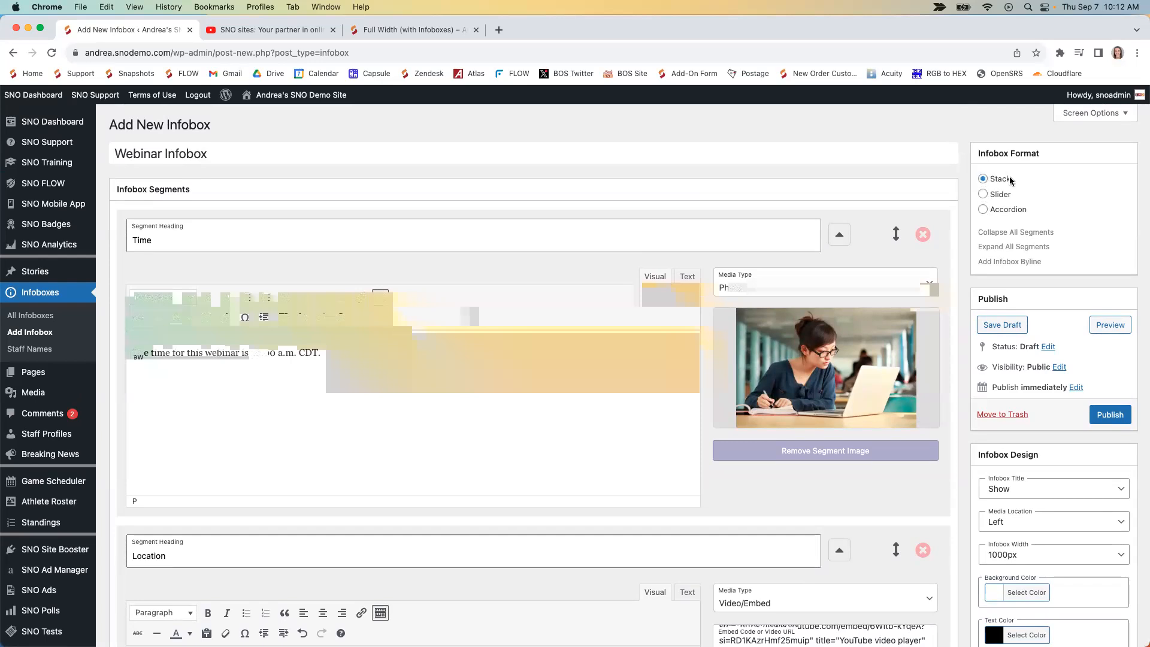
click(983, 194)
click(983, 209)
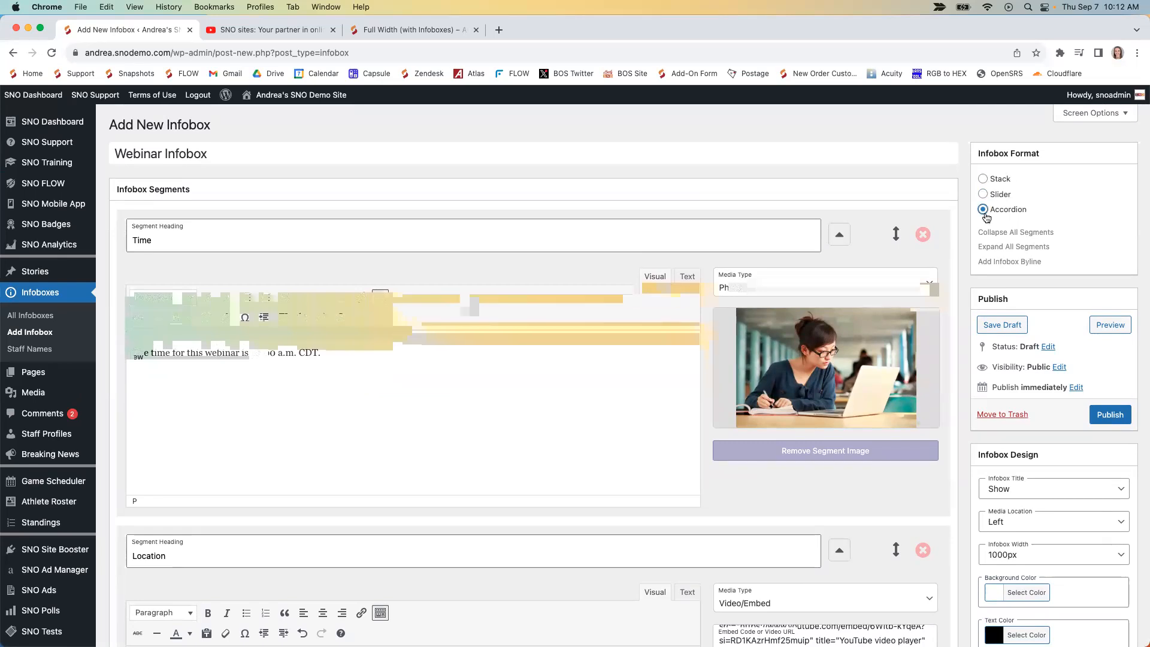
click(982, 194)
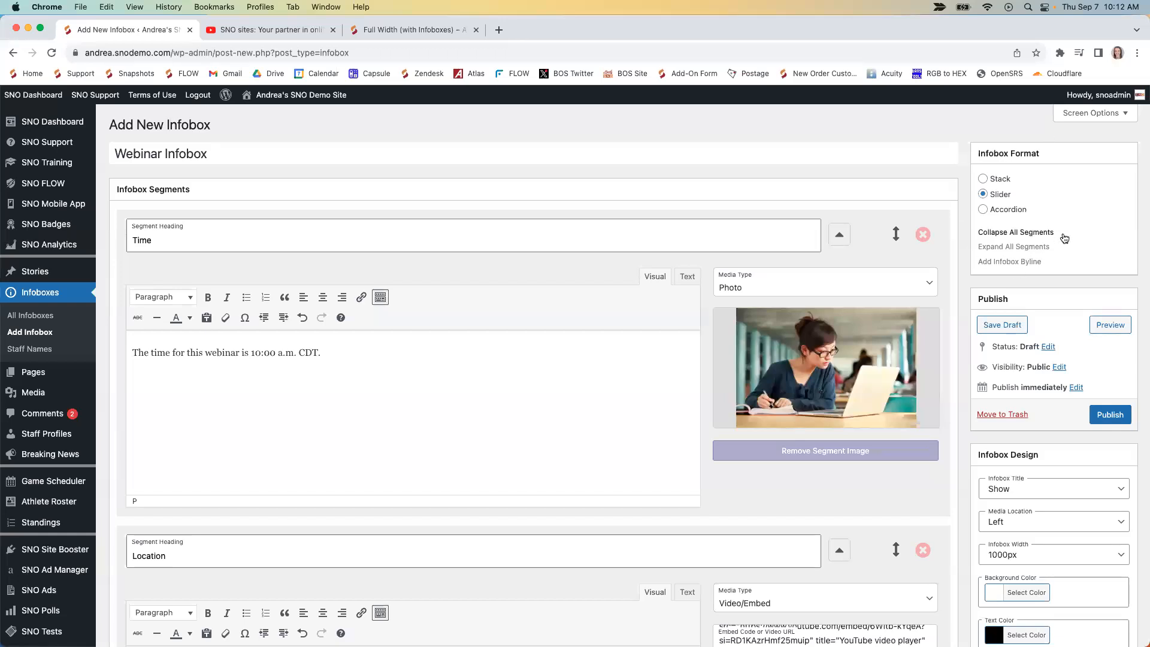
Collapse all segments and try reordering them by moving Time below Location and back to first place.
click(1026, 236)
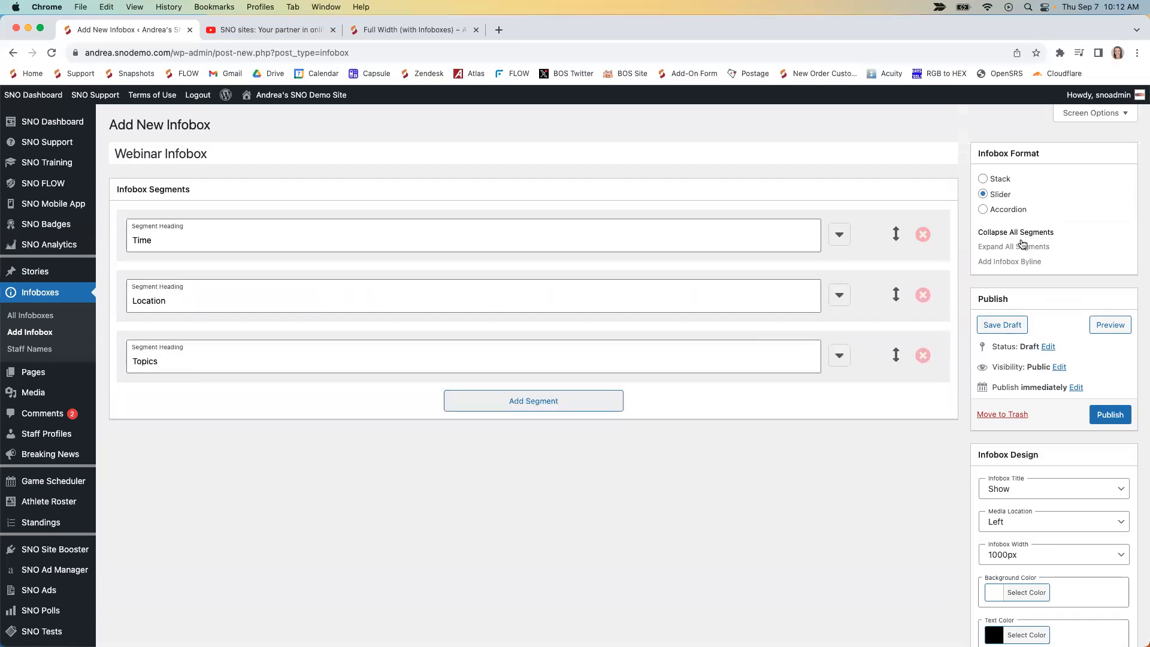
click(1020, 247)
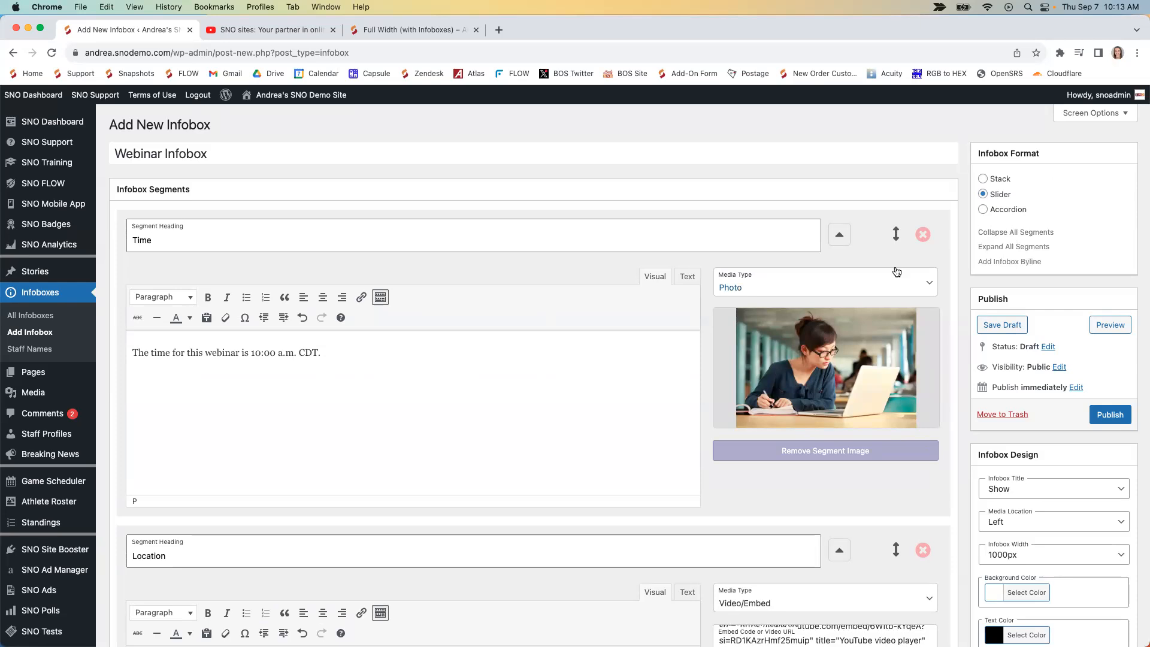
click(1010, 235)
drag(895, 234, 891, 359)
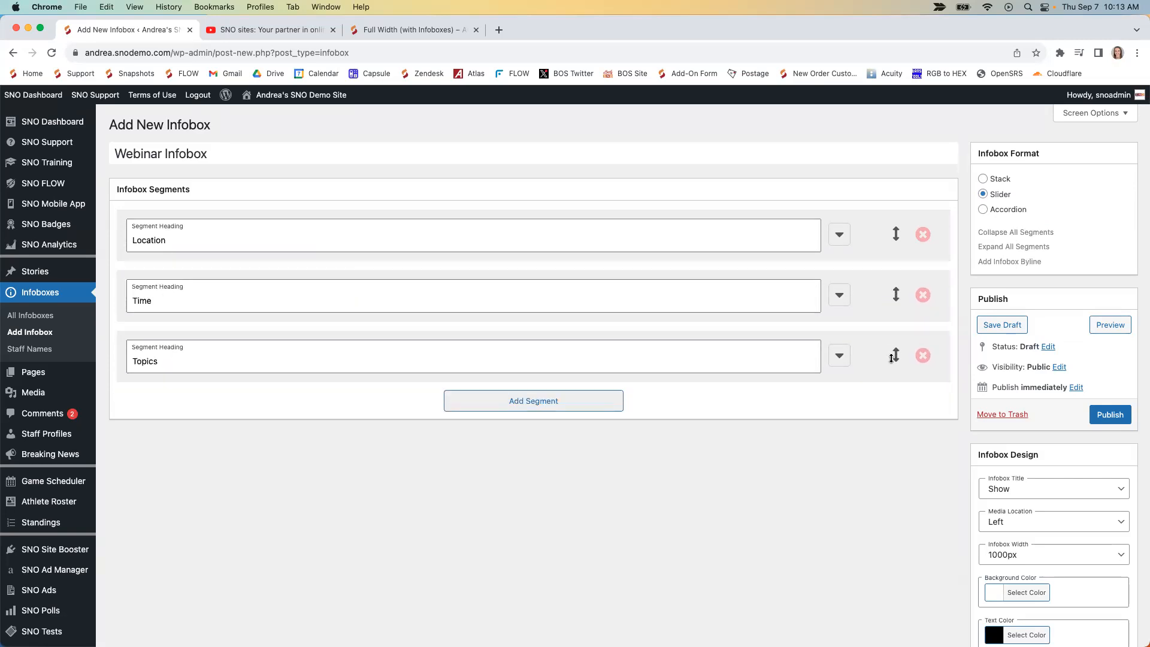
drag(895, 292, 892, 235)
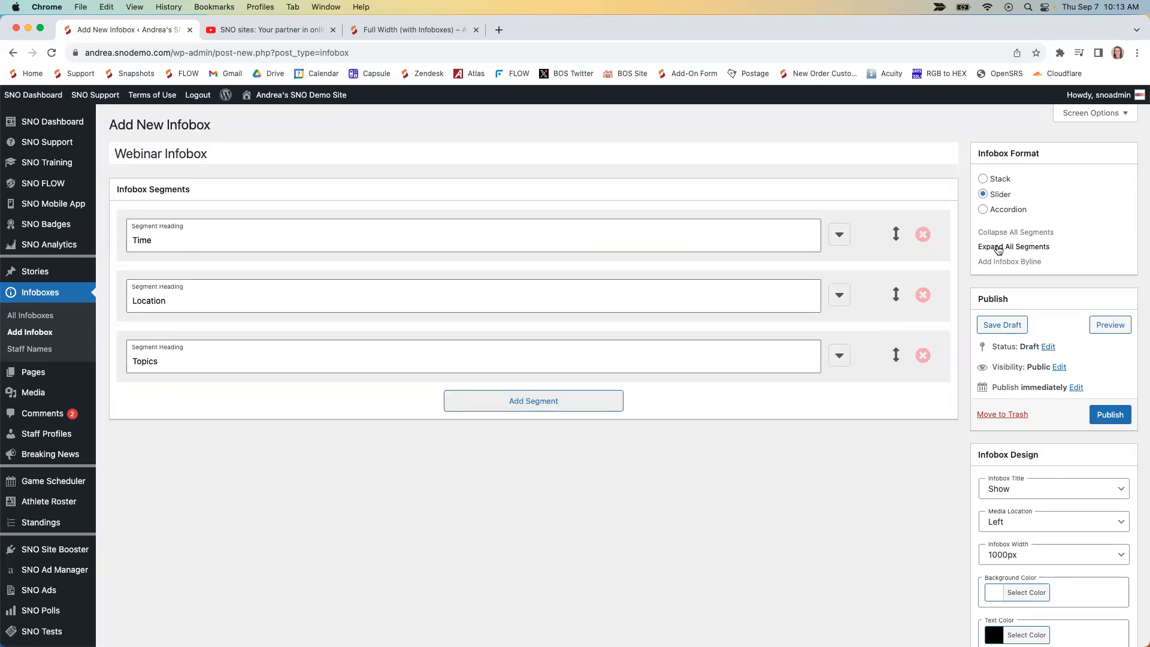
Expand all segments, collapse them once more and leave them all expanded.
click(1009, 247)
scroll(677, 447, down, 5)
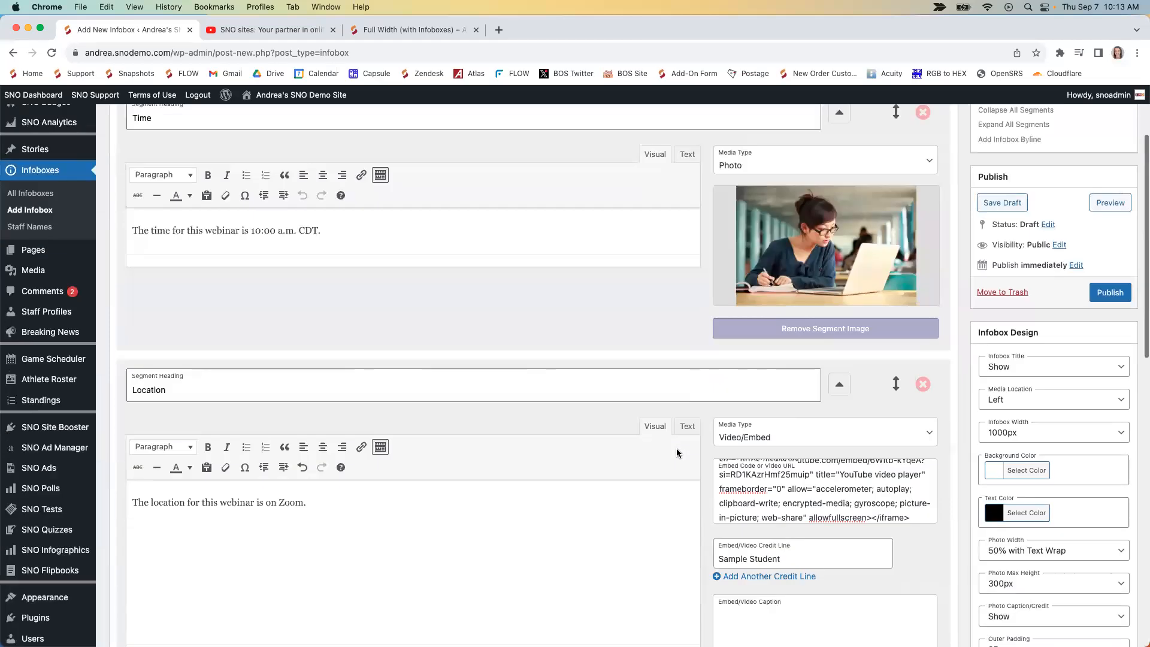
scroll(677, 449, up, 5)
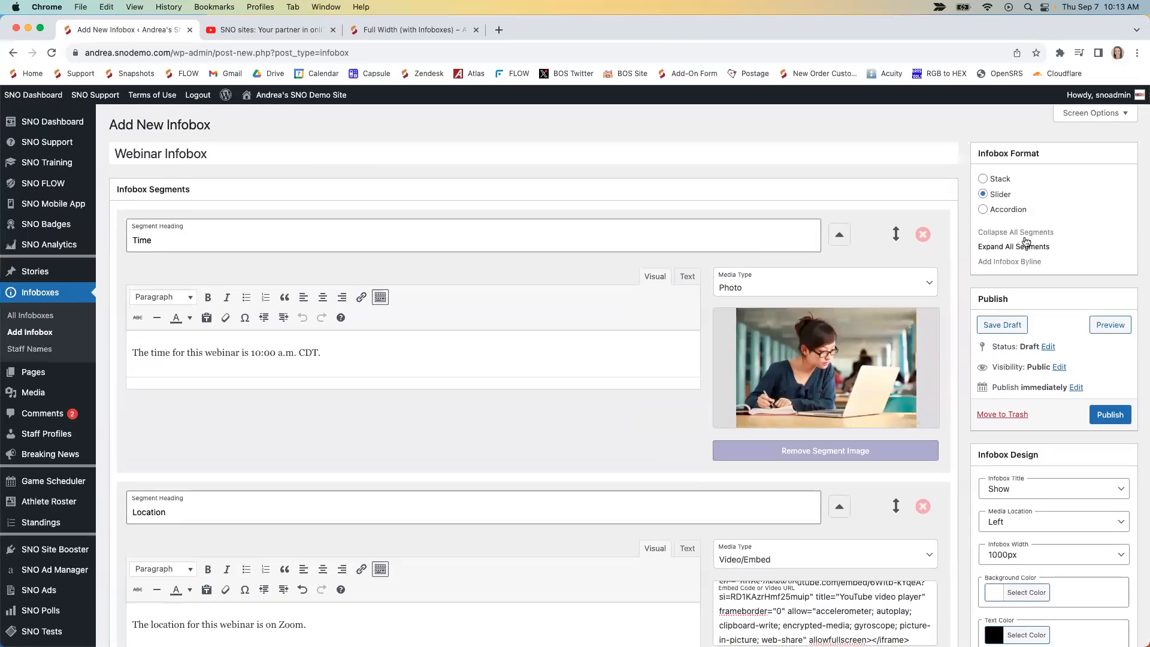
click(1005, 232)
click(1015, 247)
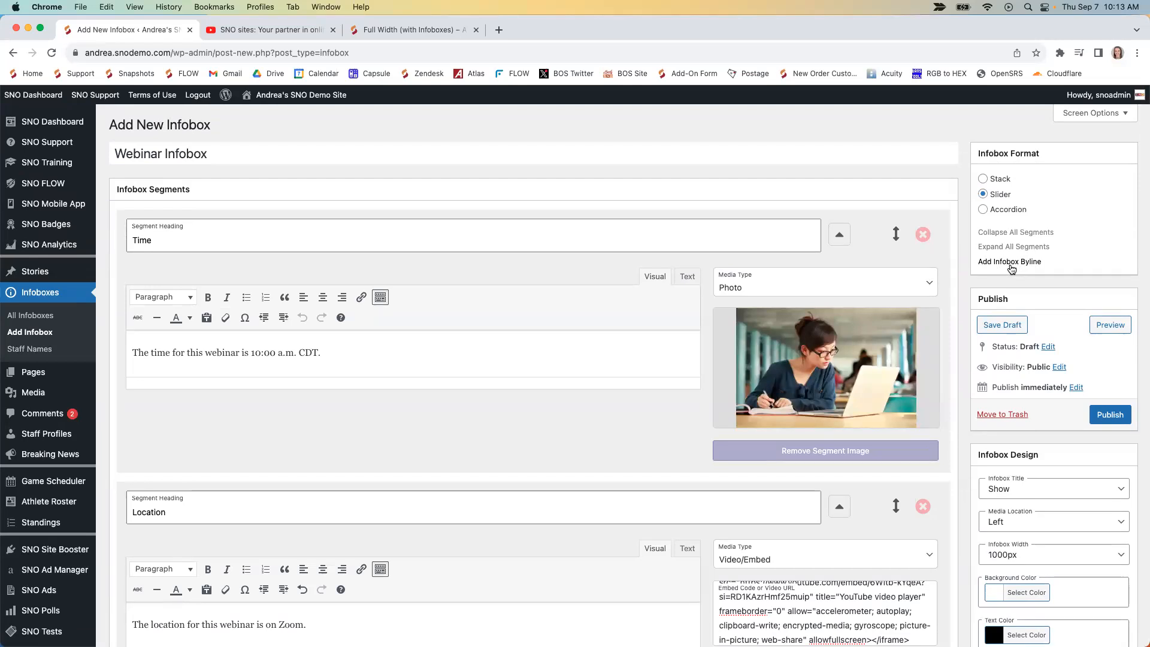
Add an infobox byline with "Sample Student" as the writer's name.
click(1011, 267)
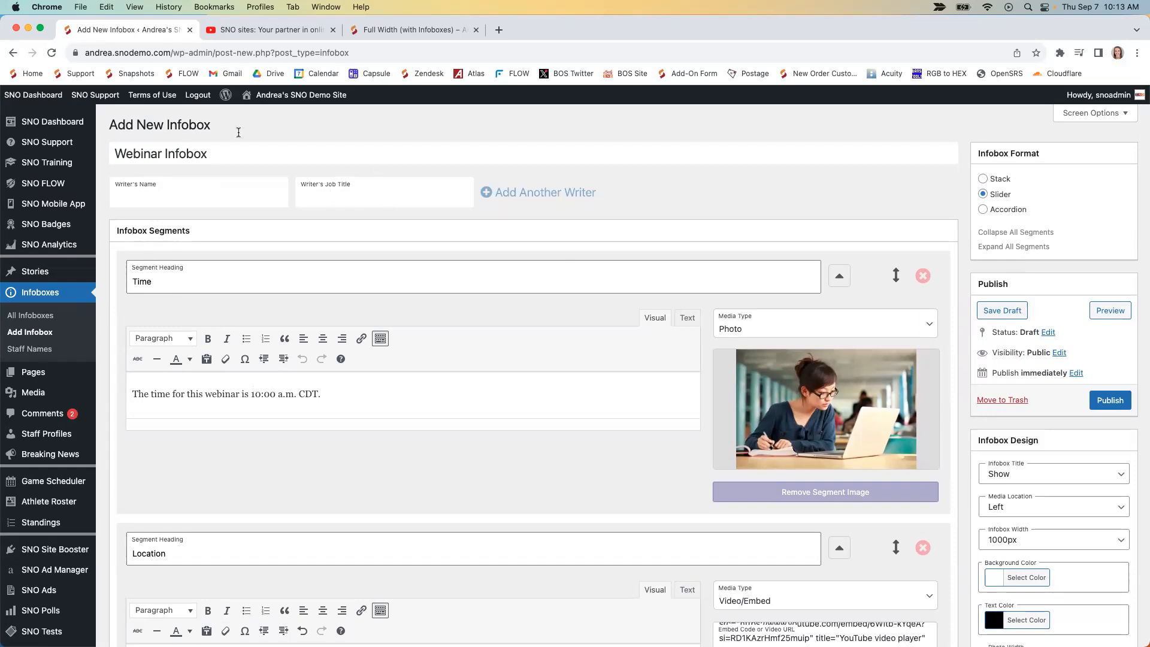
click(211, 206)
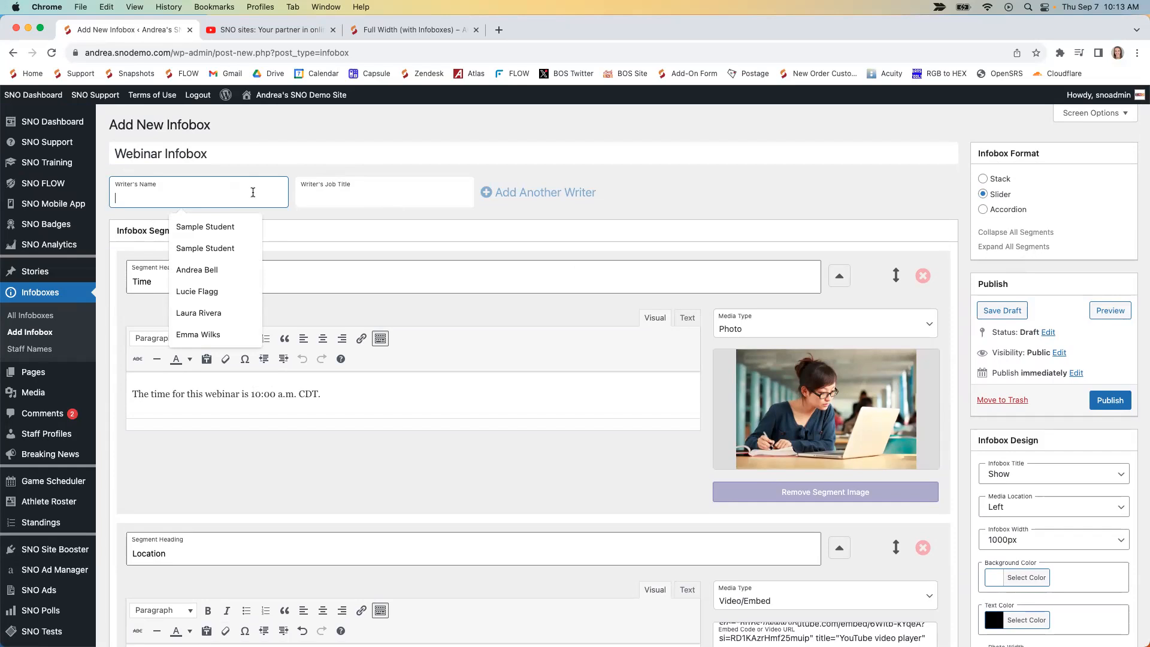
text(Sample Studen)
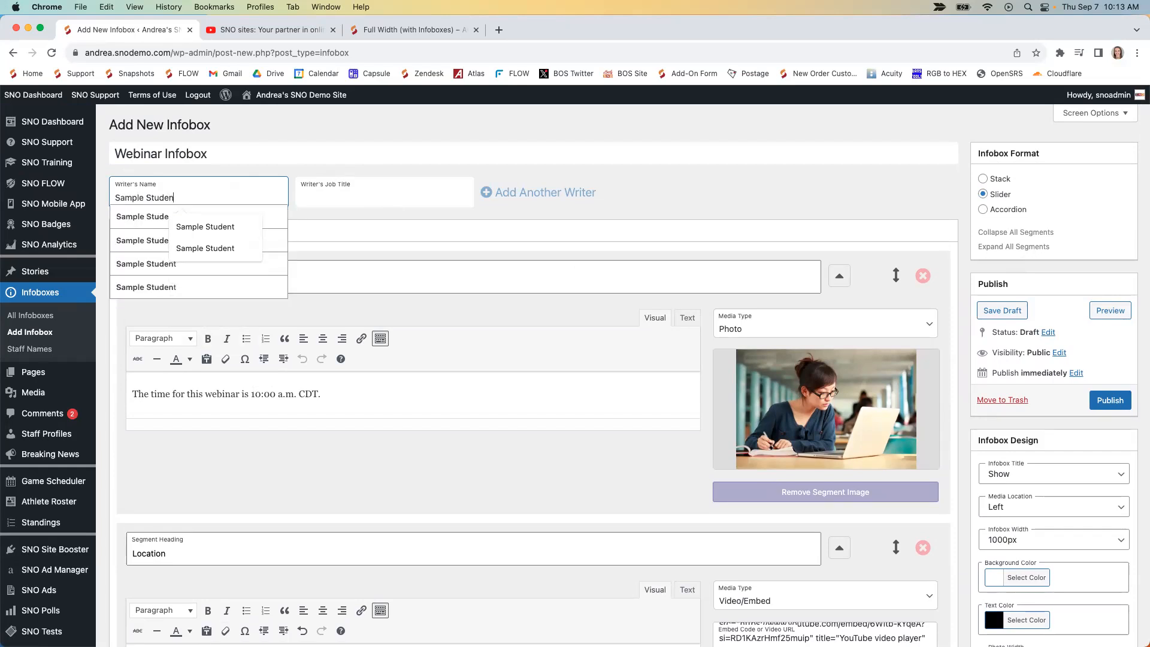
click(695, 196)
Add three extra writer fields to the byline and remove them again, keeping only the first writer.
click(549, 190)
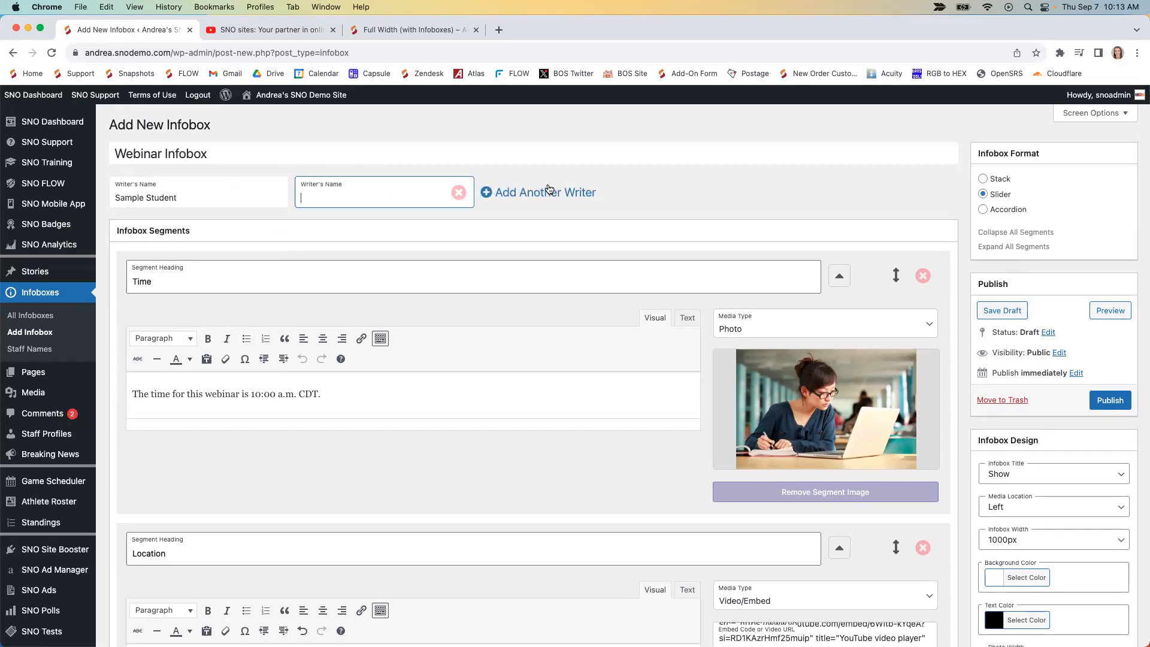
click(563, 192)
click(703, 193)
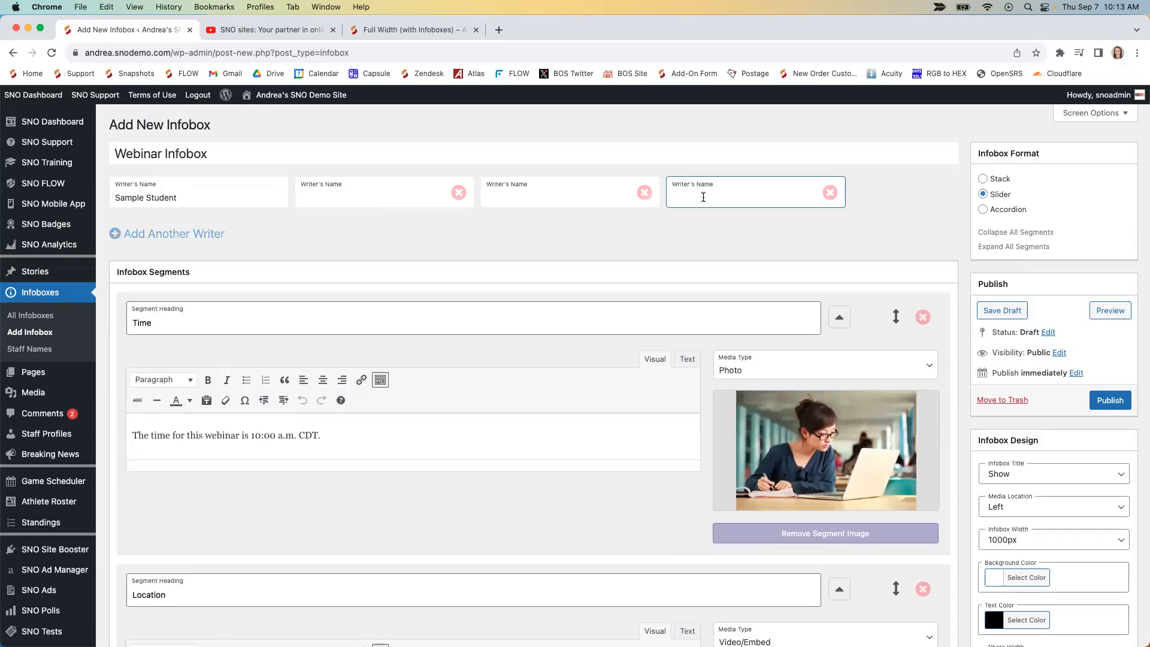
click(829, 192)
click(644, 192)
click(465, 193)
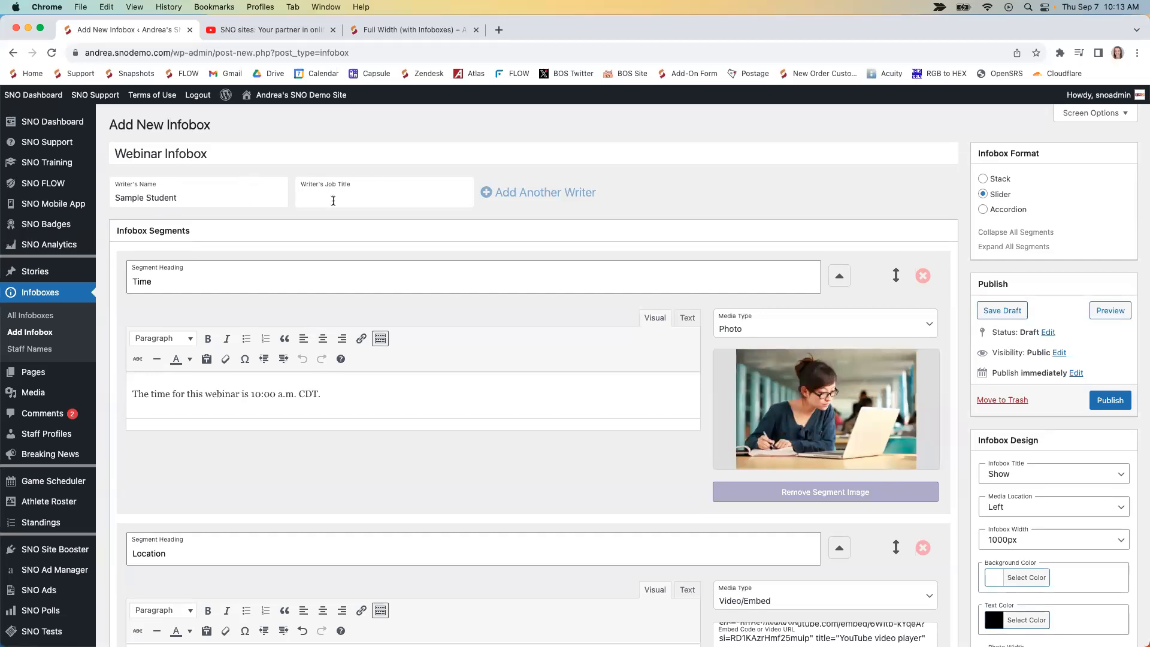
click(219, 200)
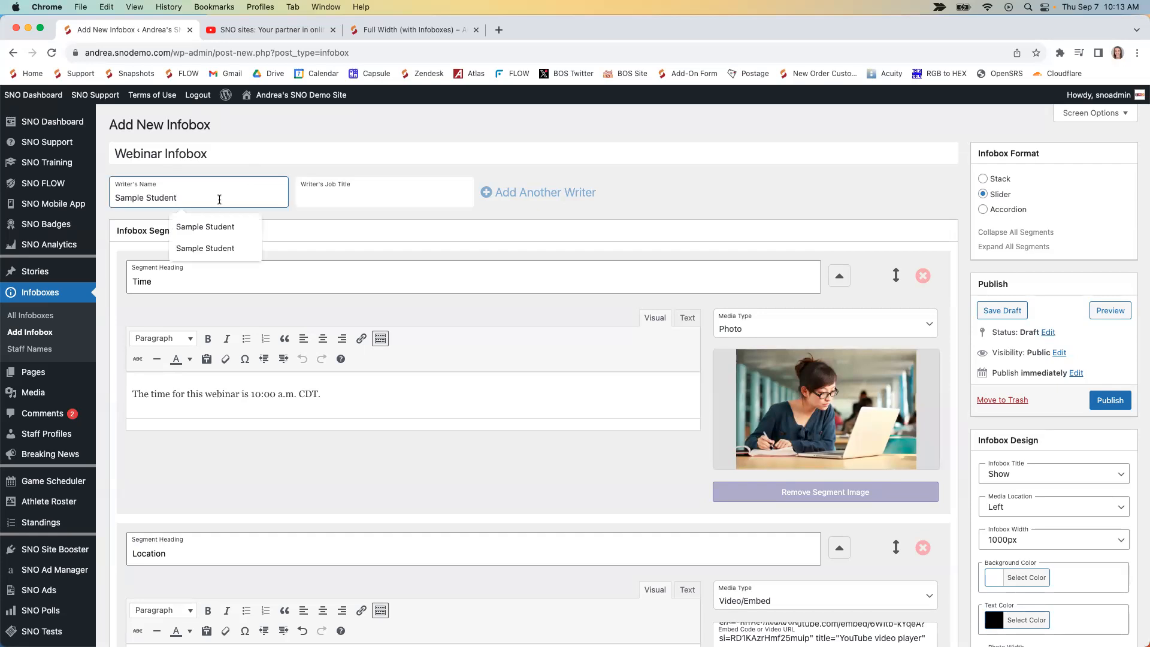
click(727, 201)
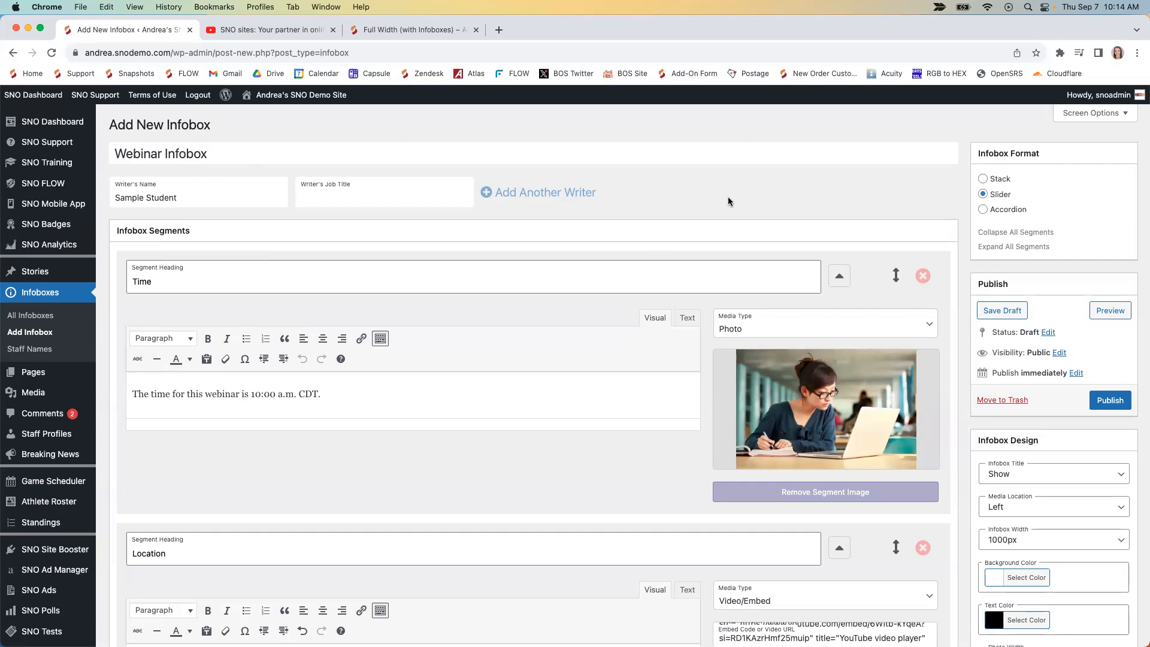
Look over the full list of Infobox Design settings from Infobox Title to Bottom Margin.
scroll(704, 359, down, 3)
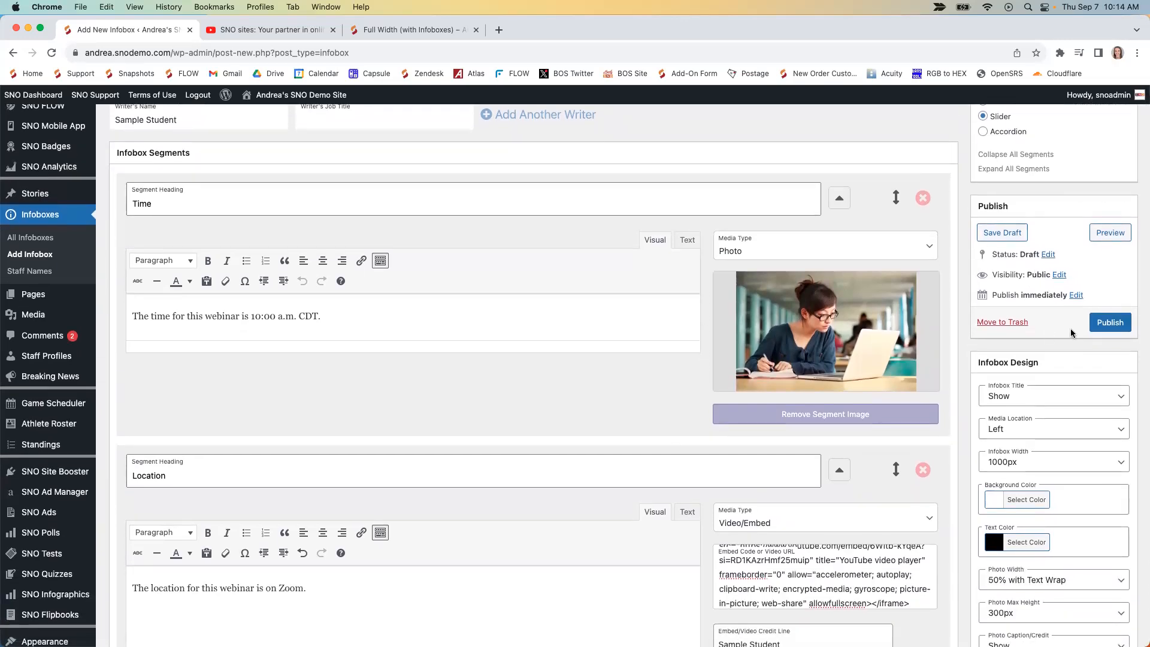
scroll(1016, 298, down, 5)
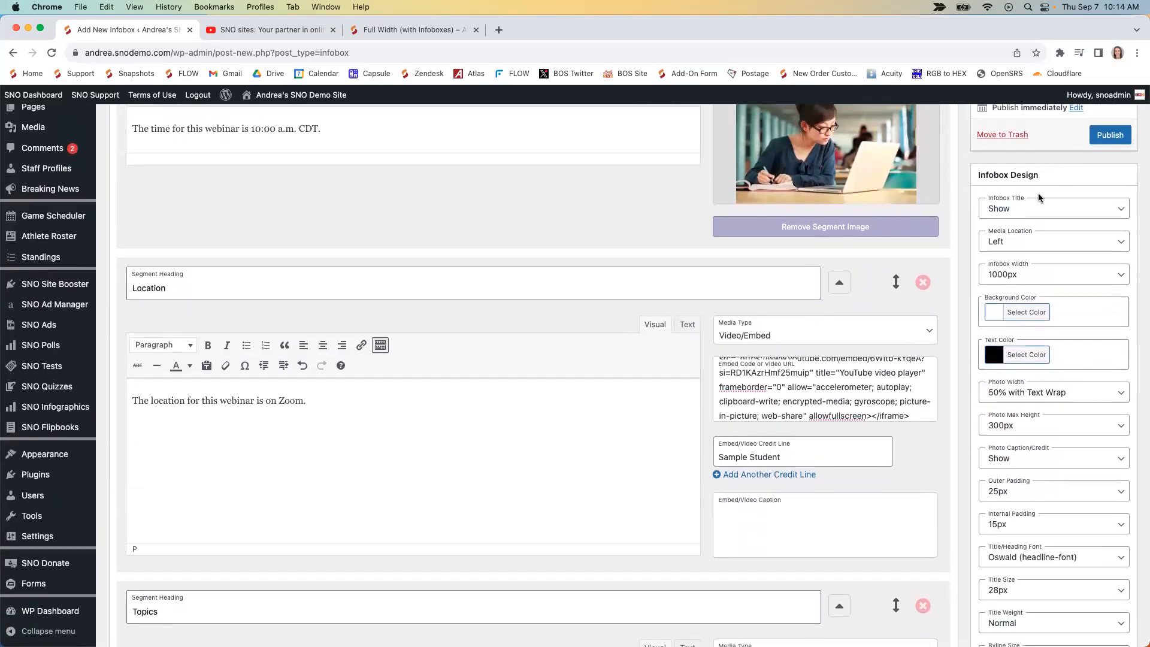
scroll(1026, 405, down, 15)
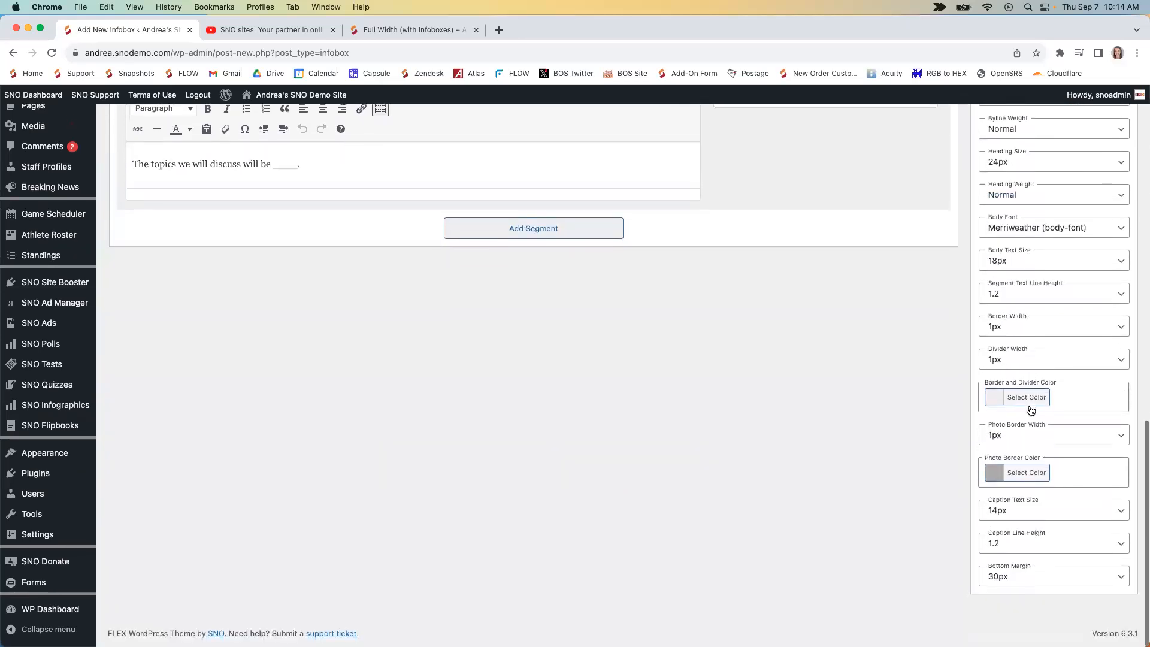
scroll(1029, 410, up, 15)
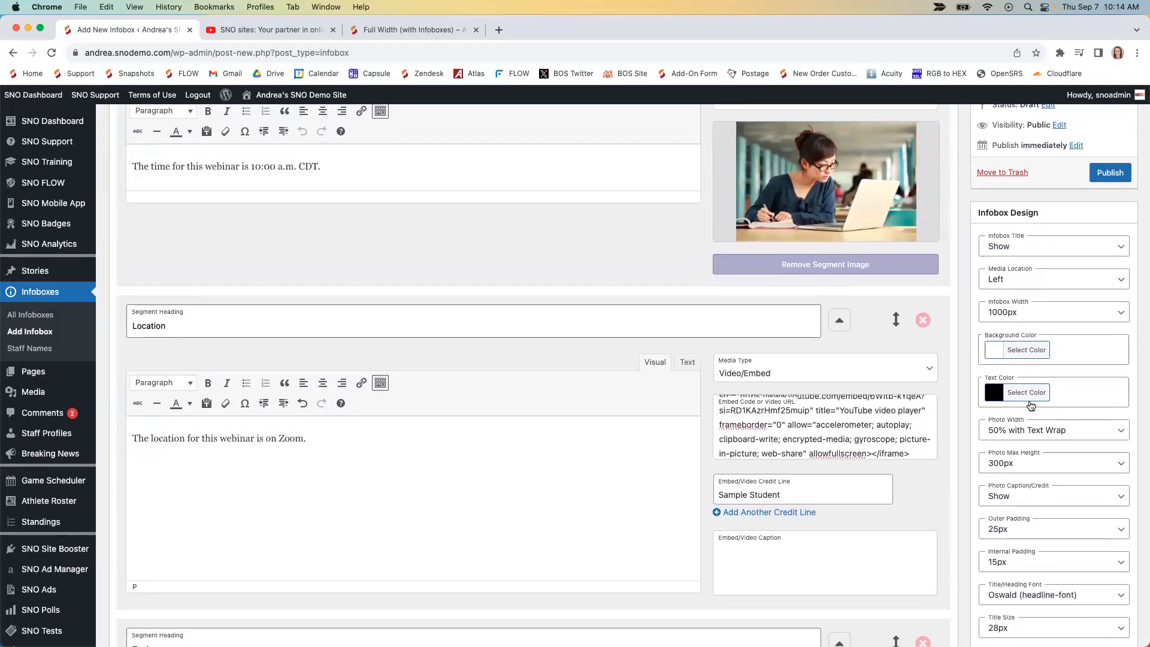
Try the Infobox Title design setting on Hide and return it to Show.
click(1011, 251)
click(1011, 252)
click(1009, 252)
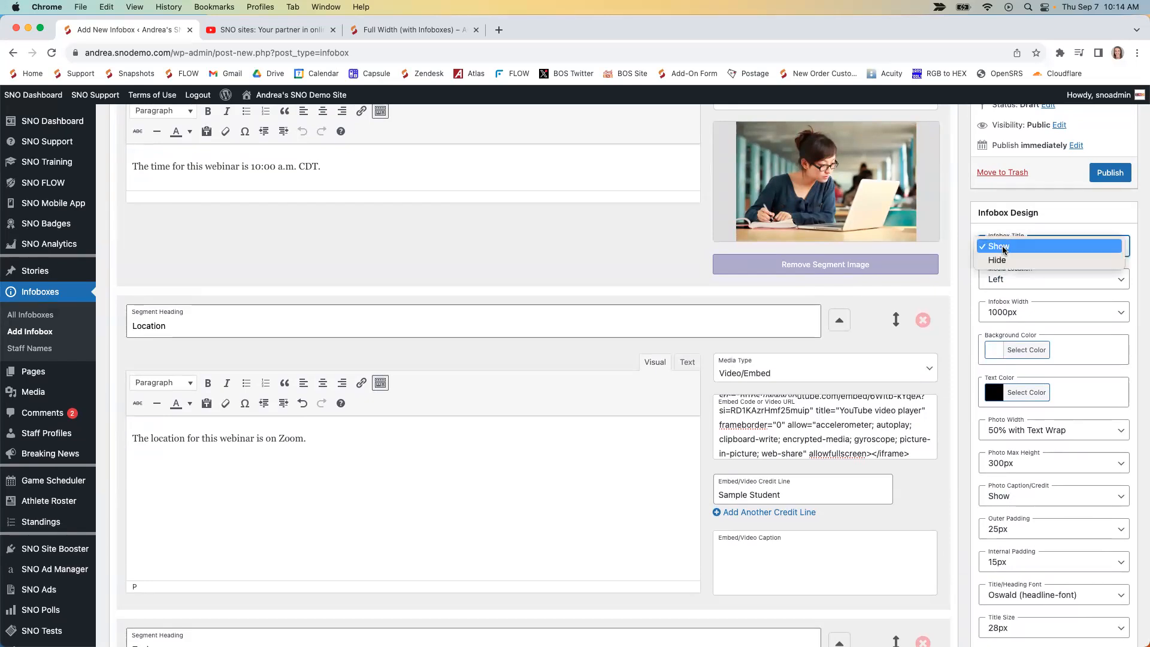
click(1004, 259)
click(1004, 250)
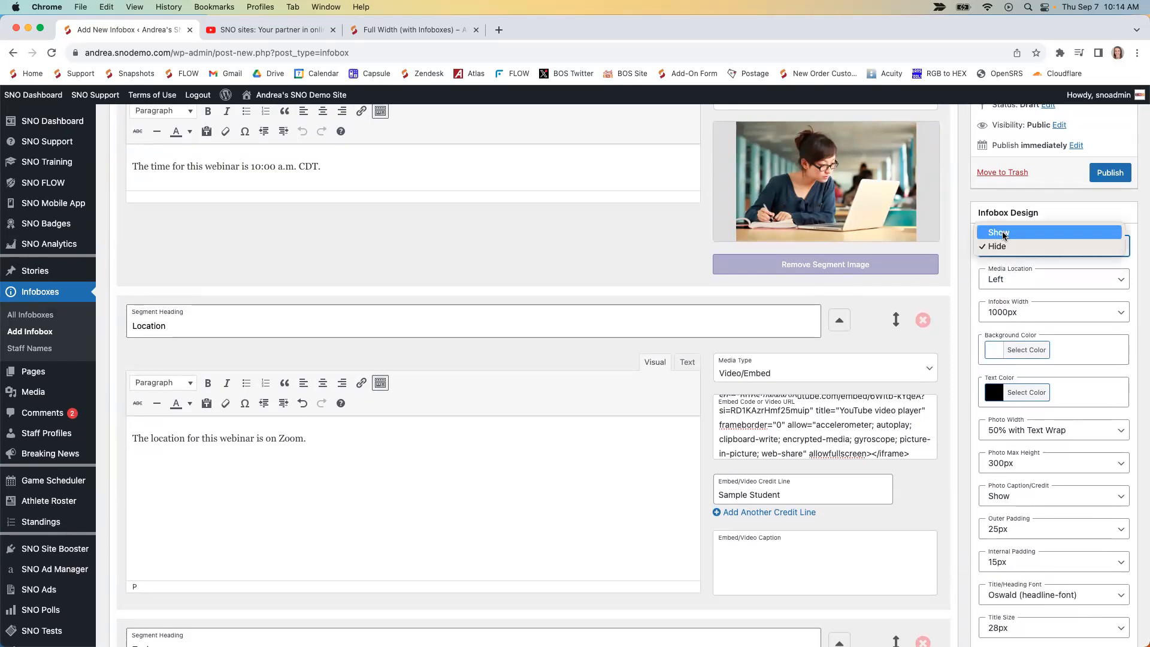
click(1004, 247)
scroll(403, 305, up, 2)
scroll(404, 305, up, 3)
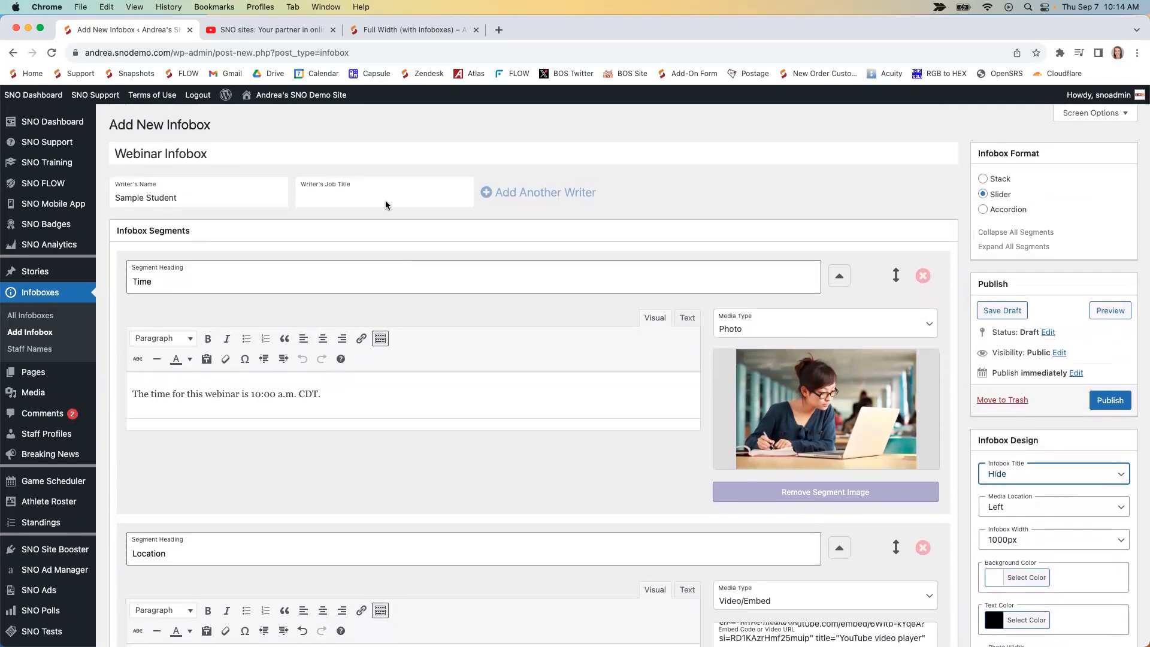
scroll(388, 206, down, 5)
scroll(470, 302, up, 2)
click(1013, 226)
click(1016, 215)
Examine the Media Location and Infobox Width choices, keeping Left and 1000px.
click(999, 261)
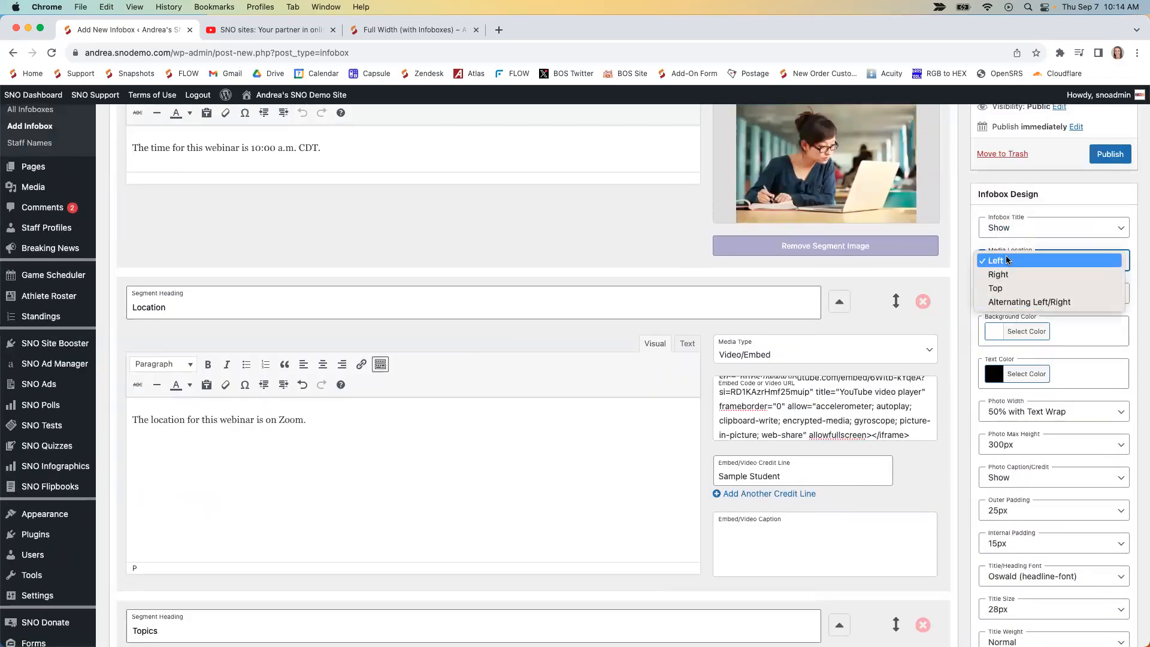
click(1009, 261)
scroll(1025, 282, down, 1)
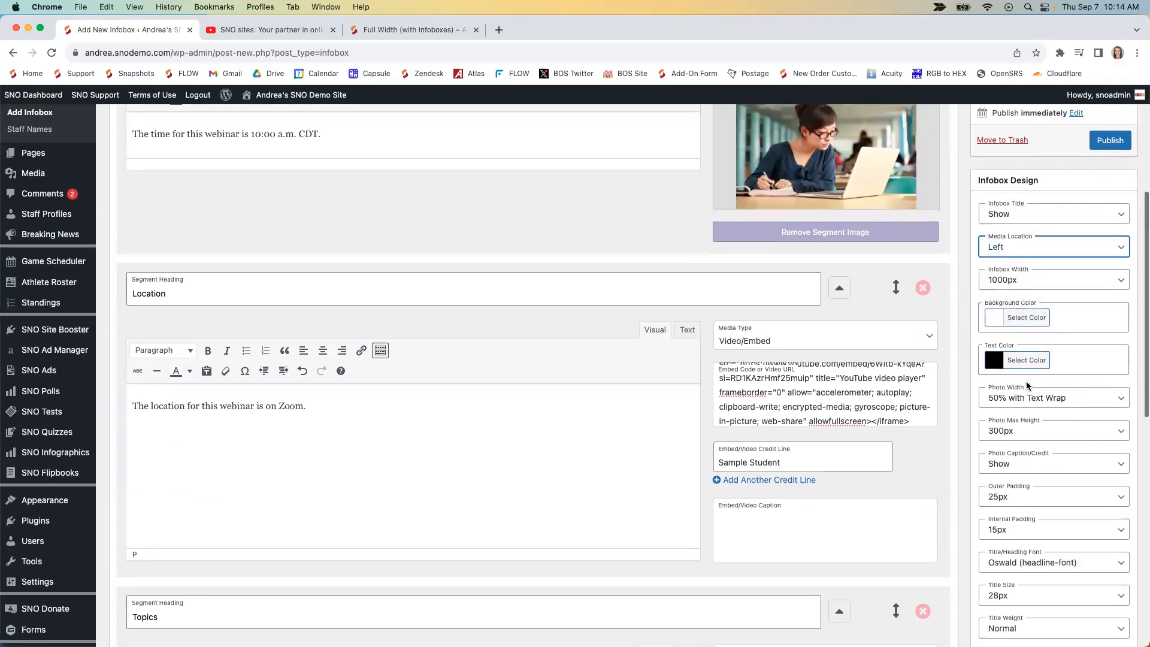
click(1028, 286)
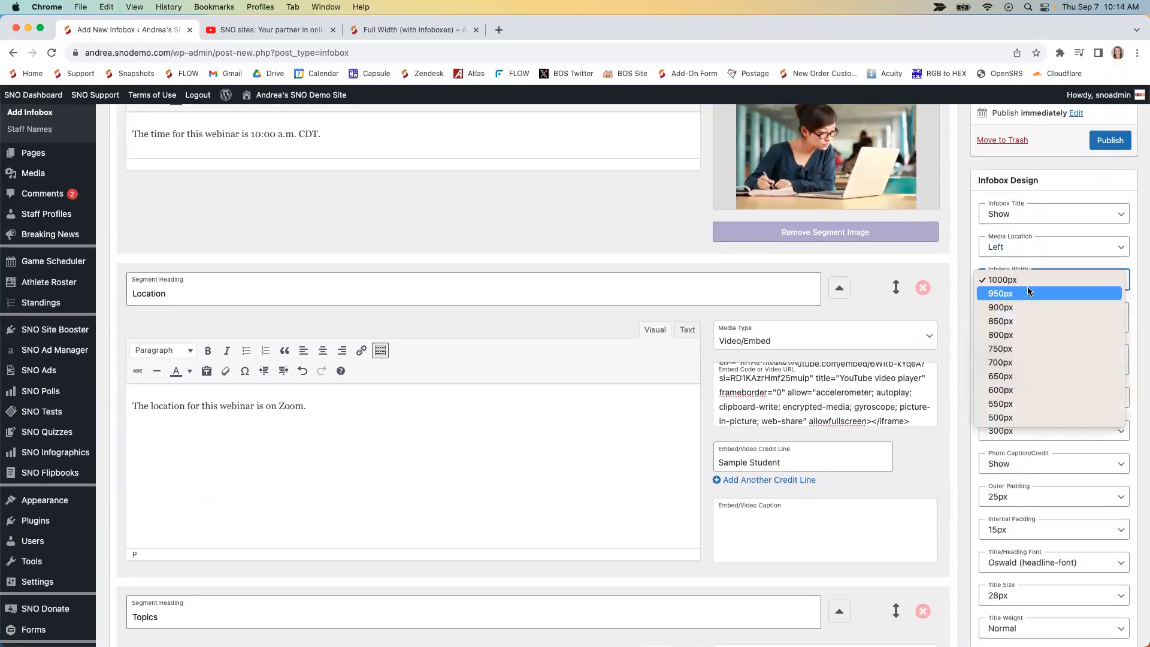
click(1021, 279)
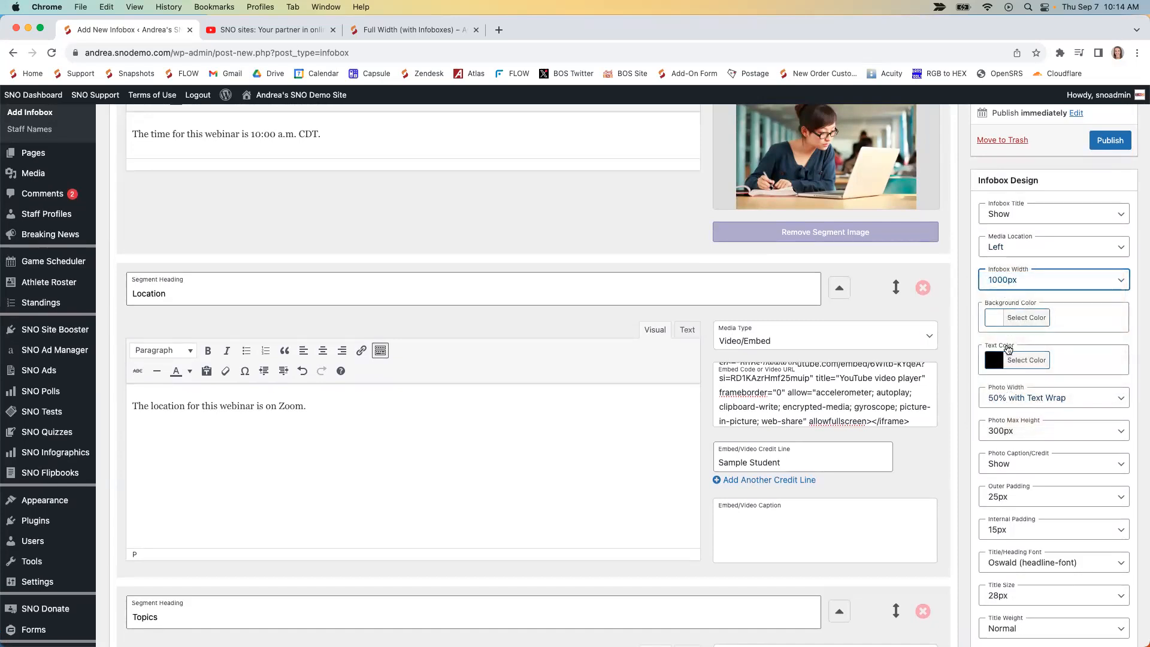
Examine the remaining design settings for colors, photos, padding, fonts, text sizes, borders, captions and bottom margin.
scroll(1020, 407, down, 2)
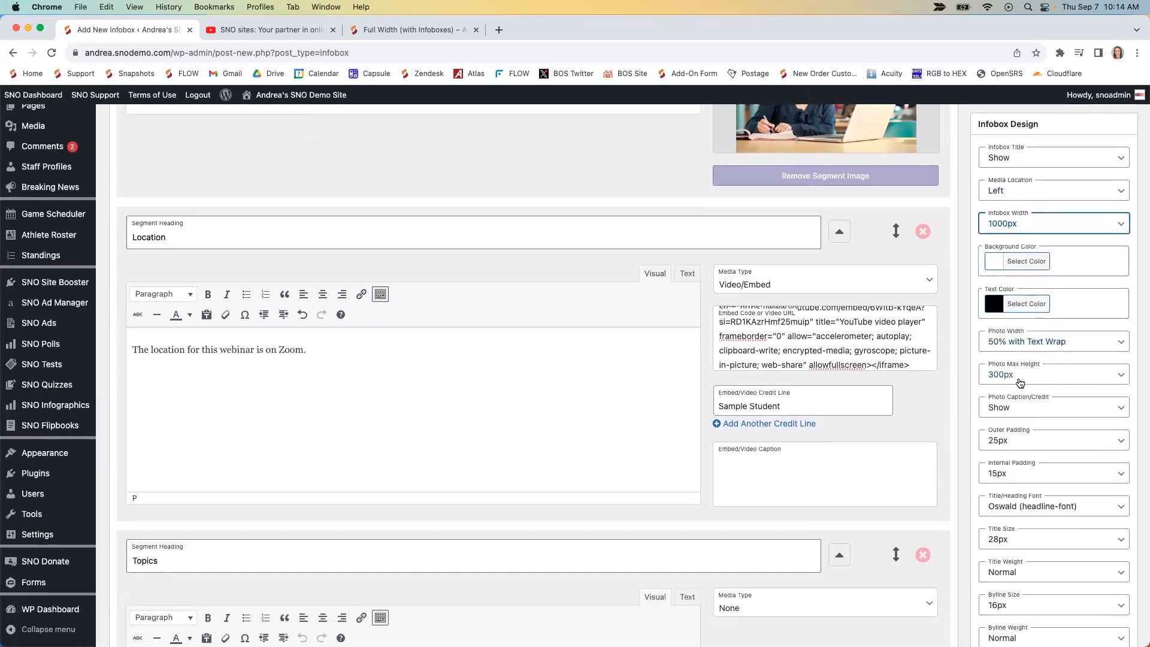
scroll(1021, 380, down, 3)
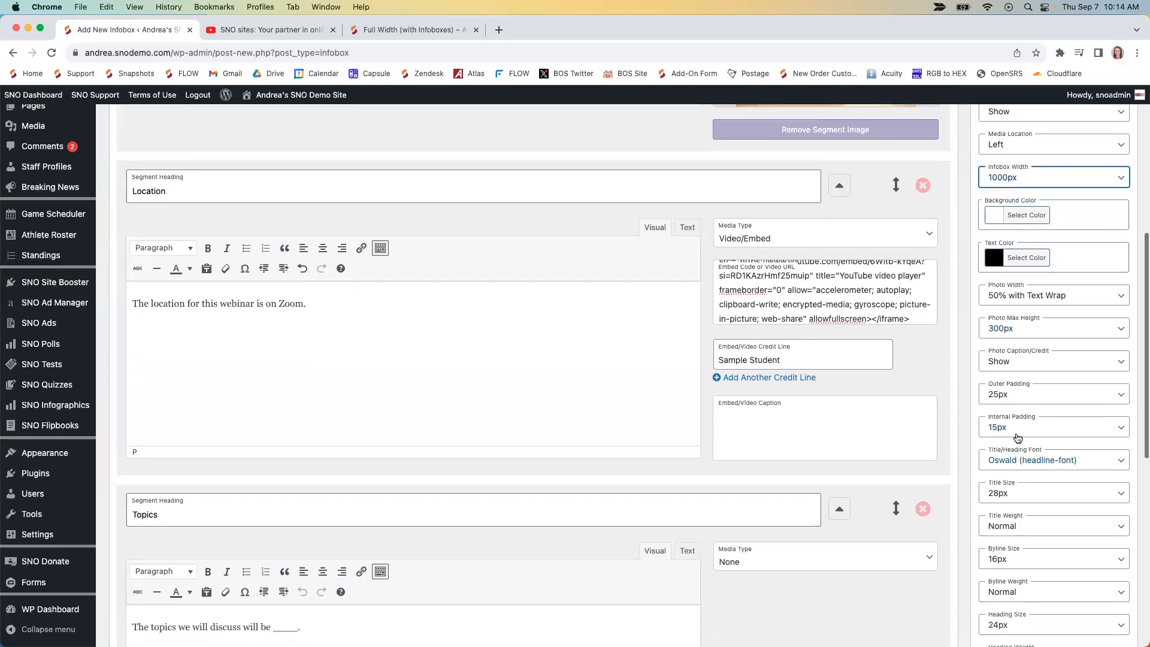
scroll(1047, 401, down, 1)
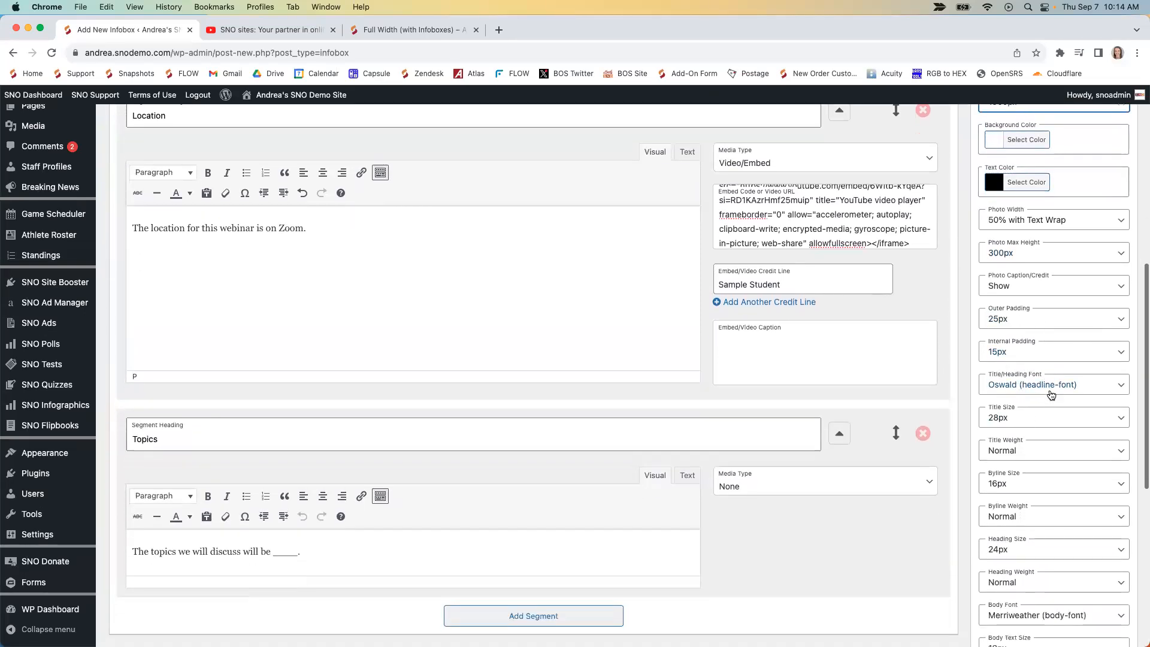
scroll(1045, 488, down, 2)
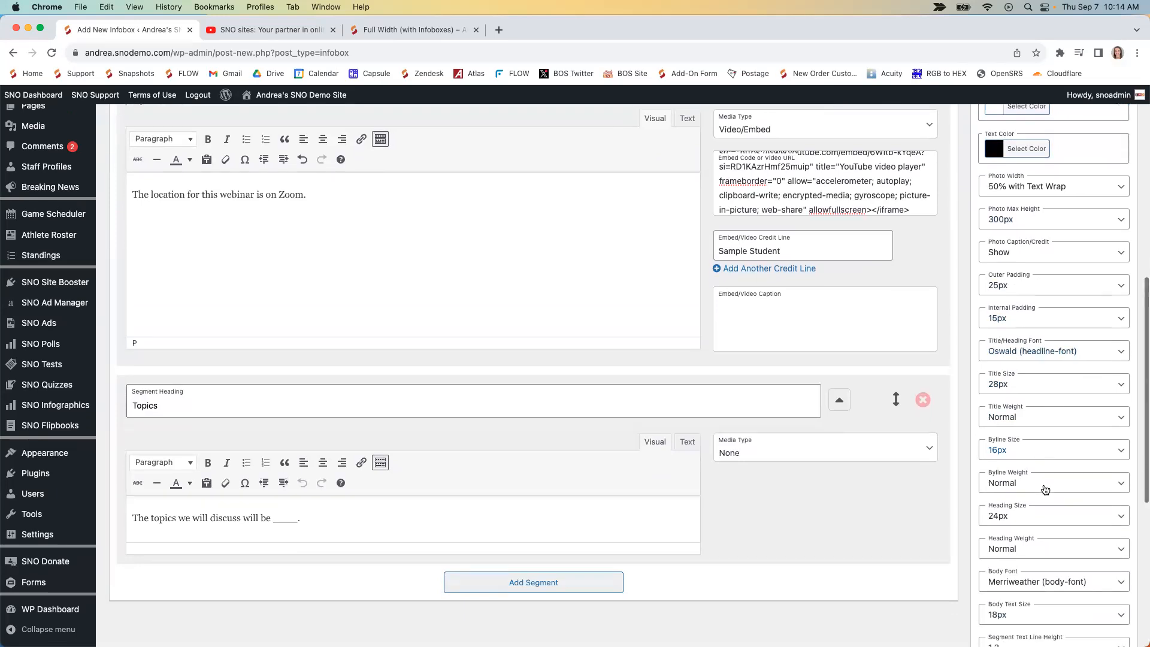
scroll(1044, 489, down, 3)
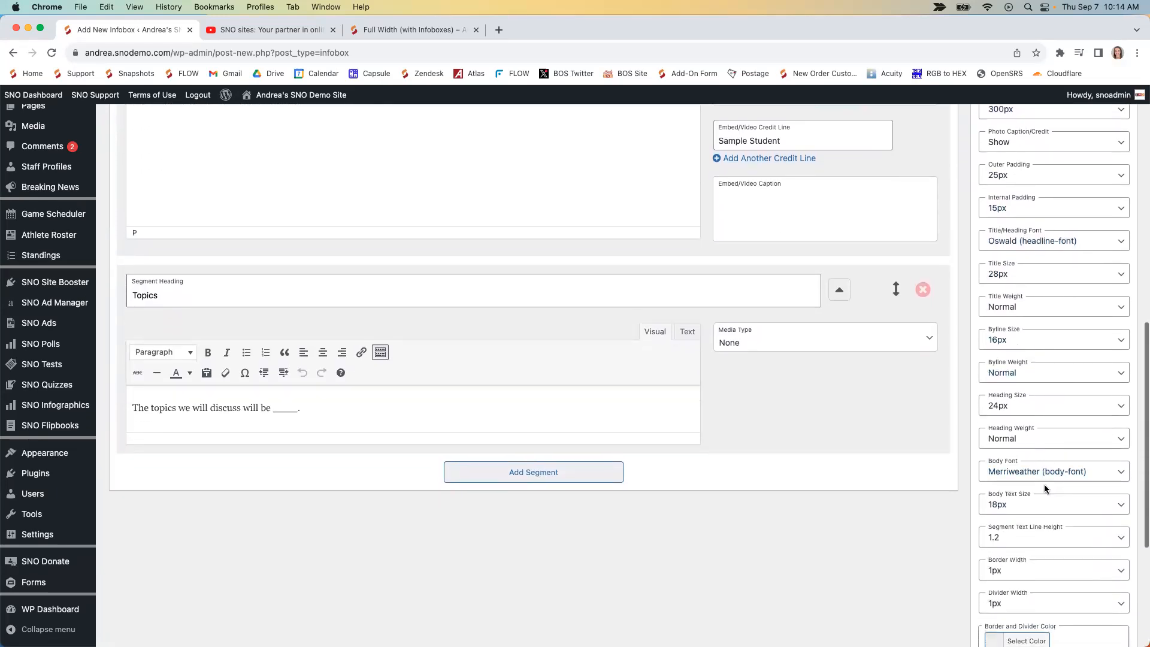
scroll(1043, 488, down, 8)
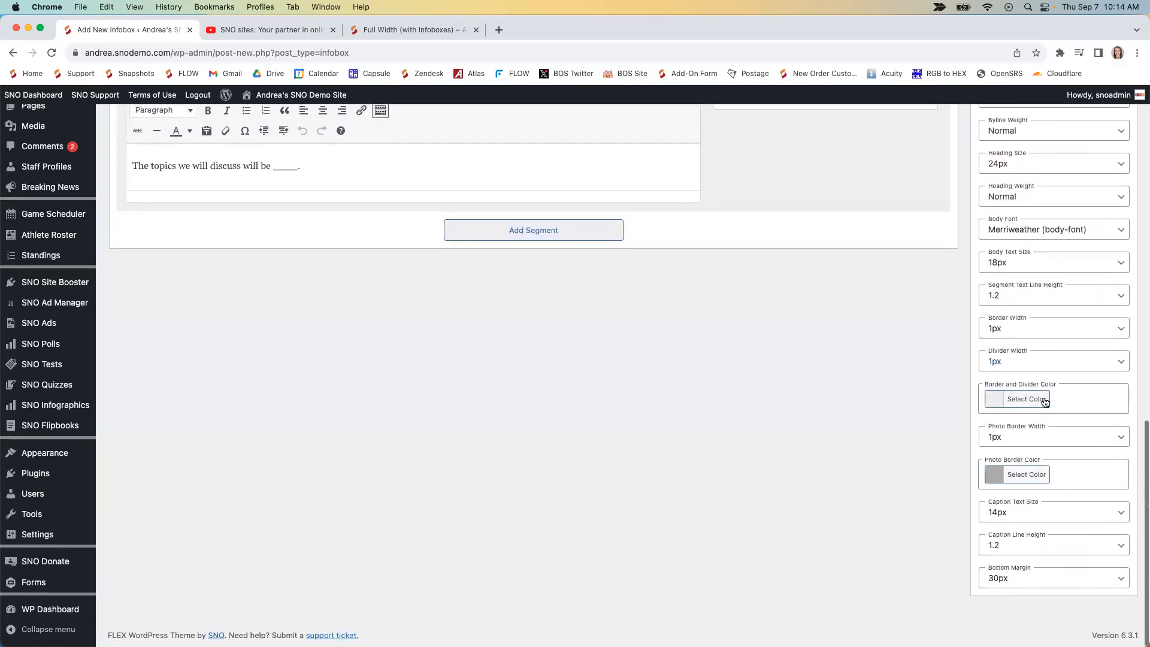
Publish the Webinar Infobox with its Slider format and current design settings.
scroll(1045, 401, up, 20)
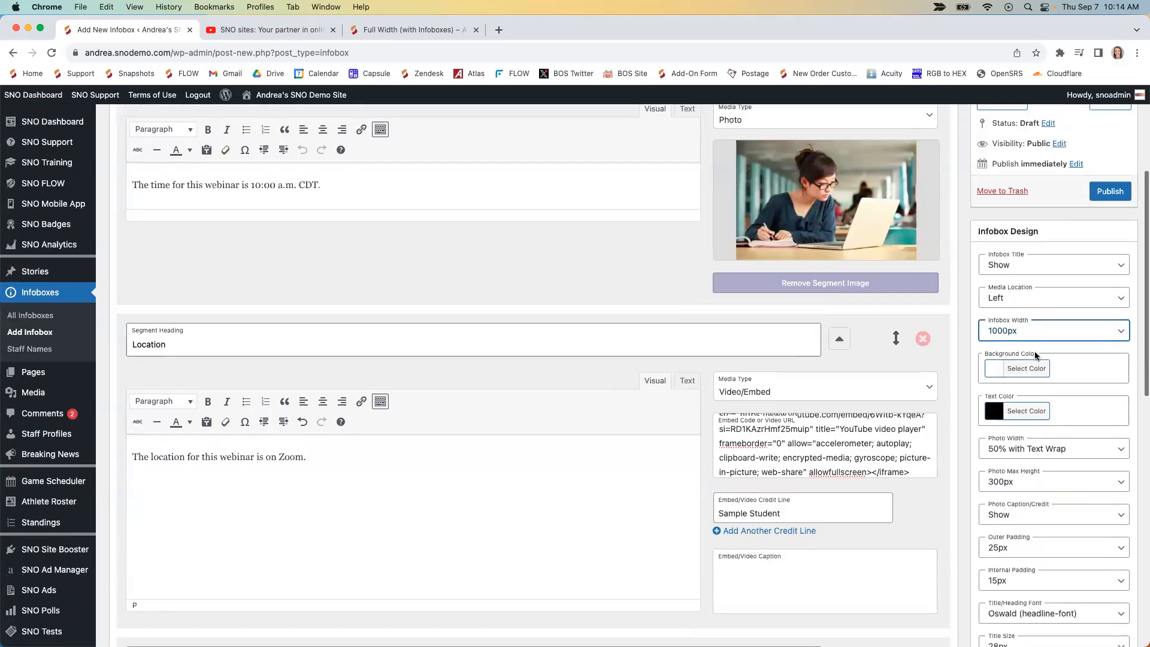
click(974, 302)
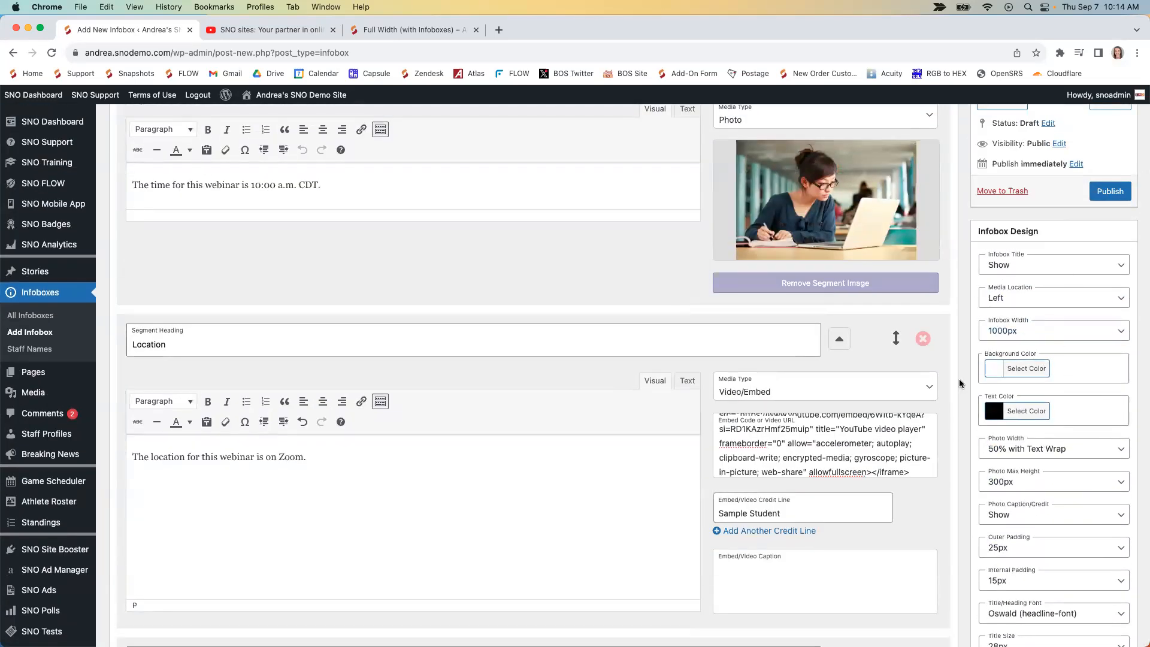
scroll(958, 378, up, 5)
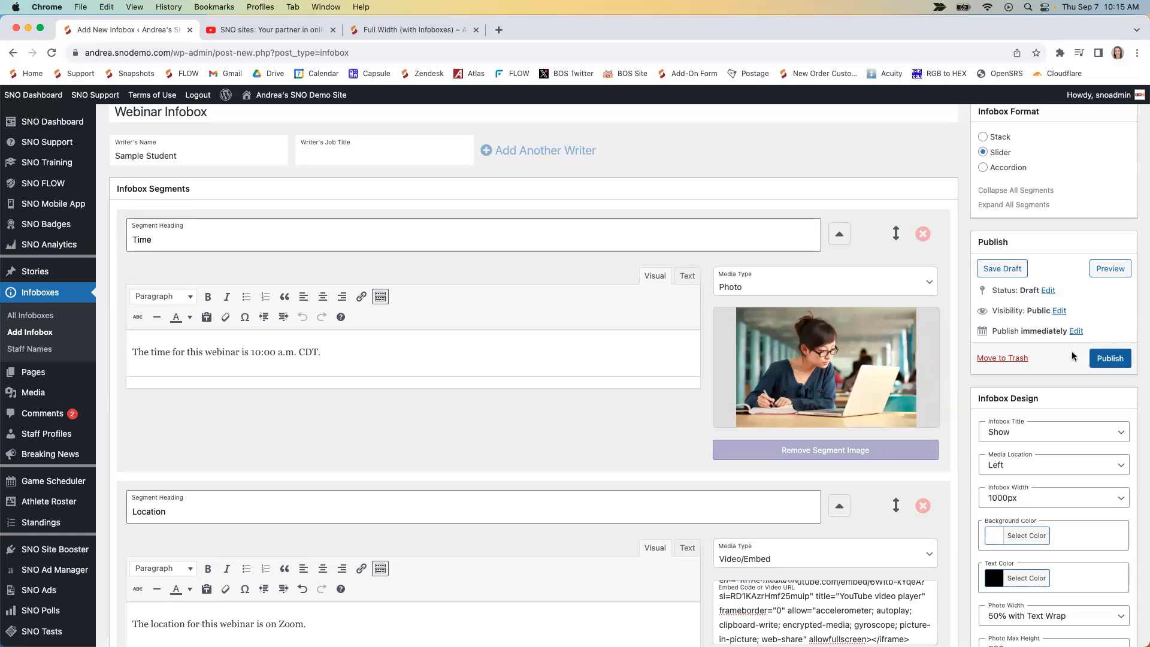
click(1108, 360)
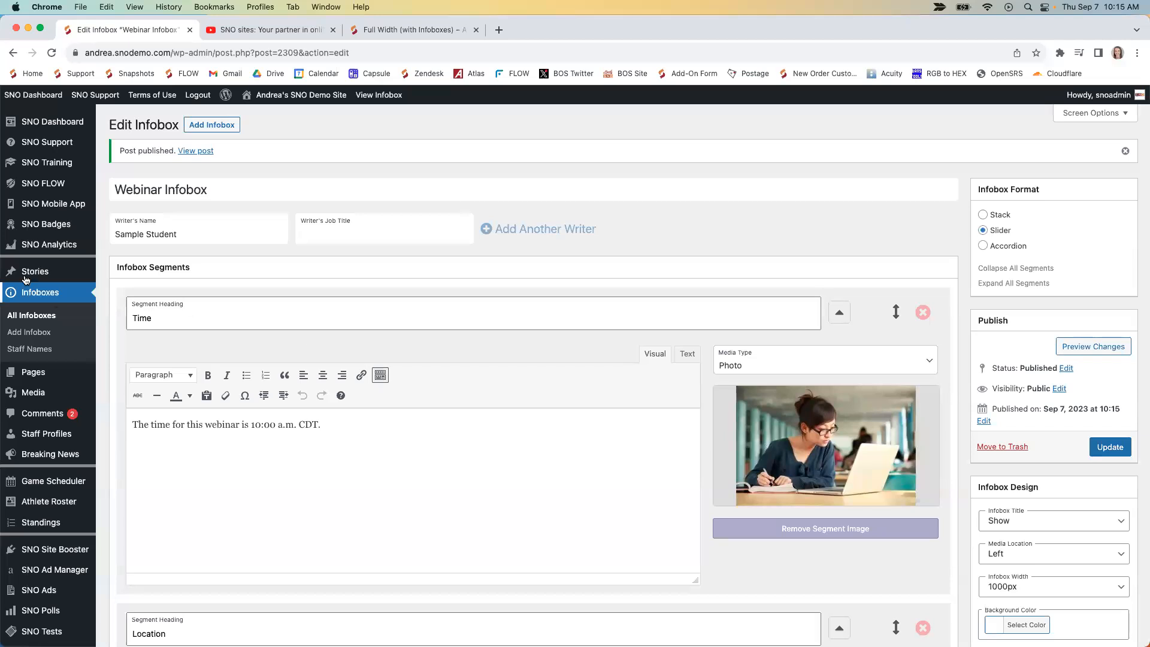
Open the draft story "Infobox Webinar Story" for editing and go to its story body.
mouse_move(26, 277)
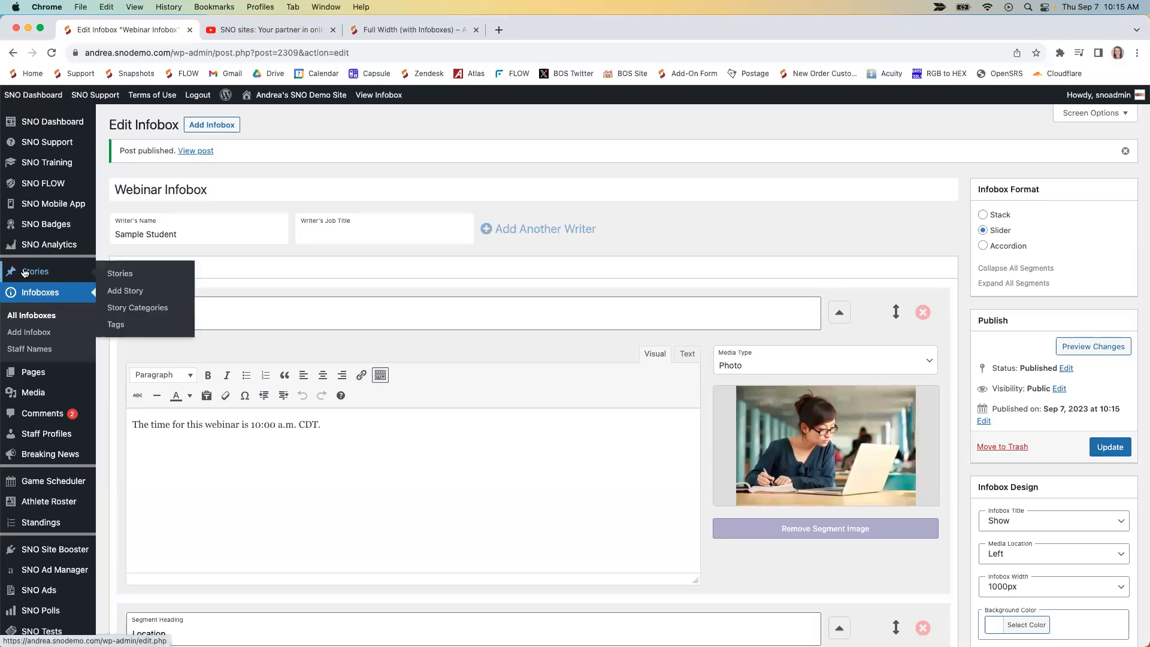
click(24, 275)
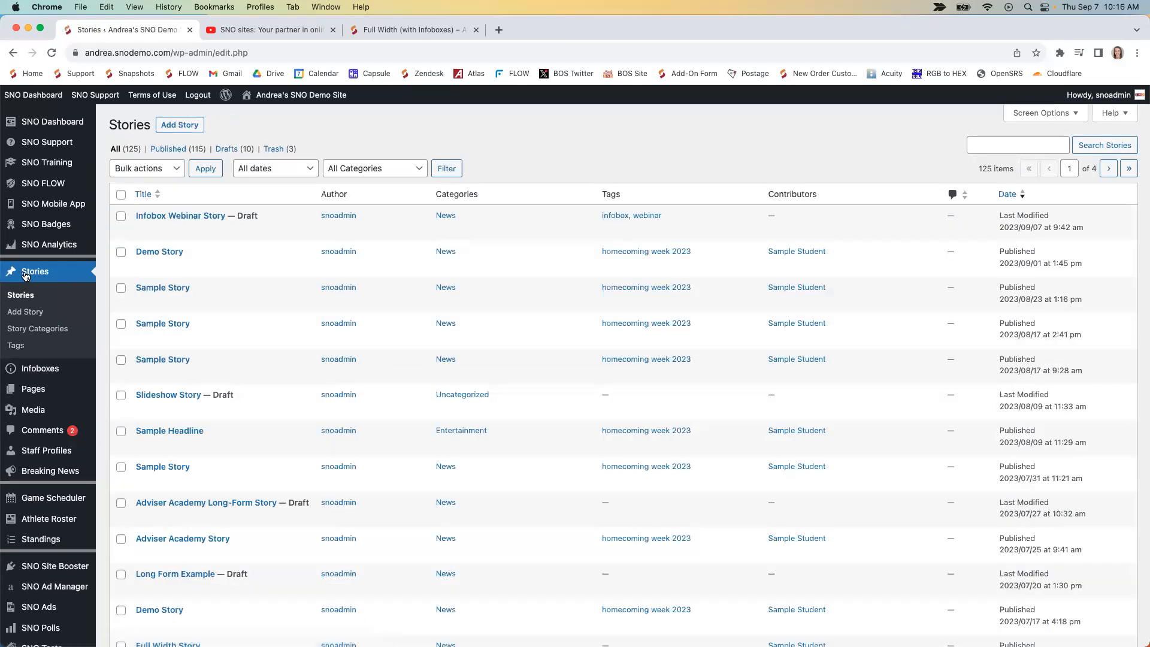
click(179, 217)
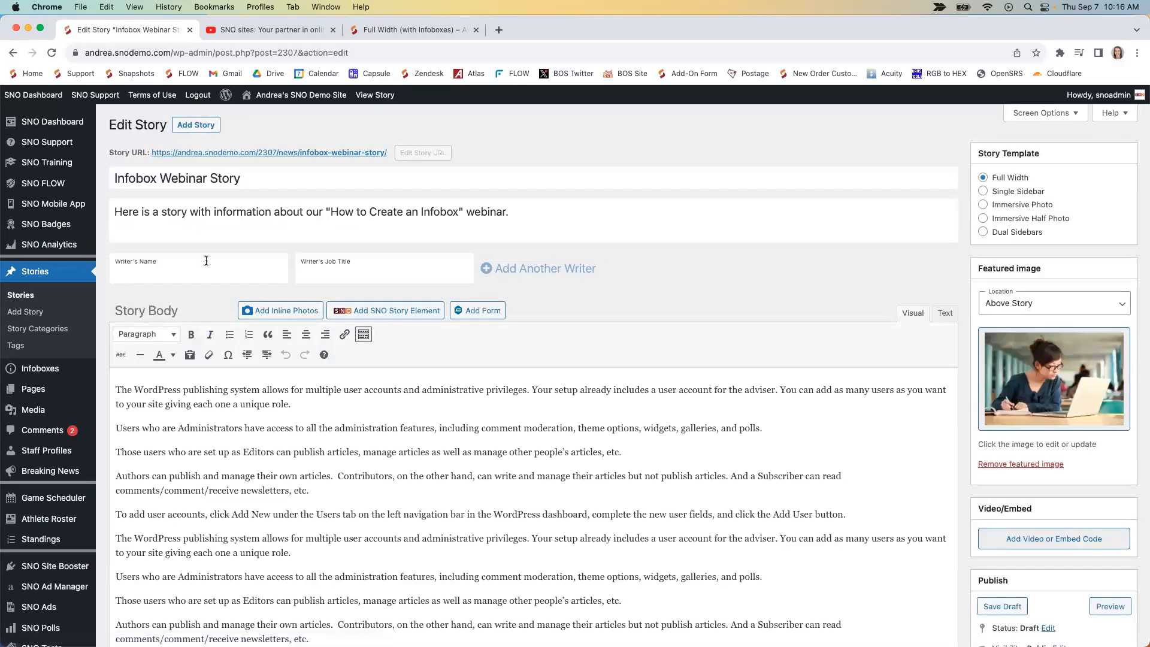
scroll(206, 260, down, 2)
scroll(206, 260, down, 4)
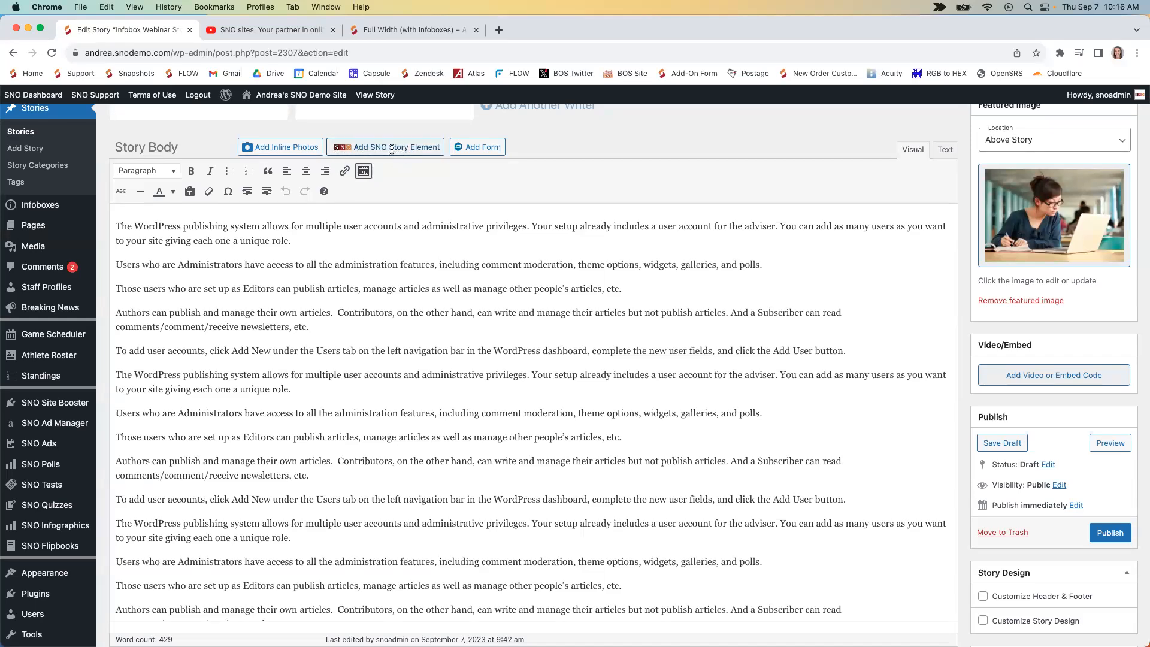
Add a blank line in the story body after the second paragraph beginning "The WordPress publishing system".
click(348, 330)
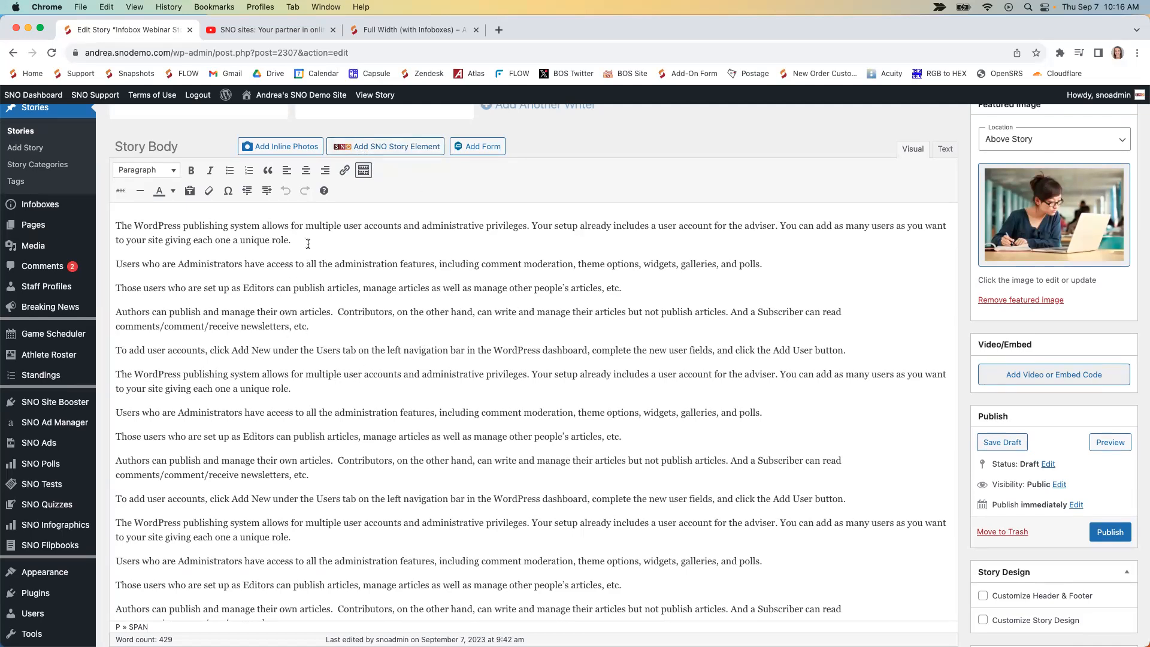
key(Return)
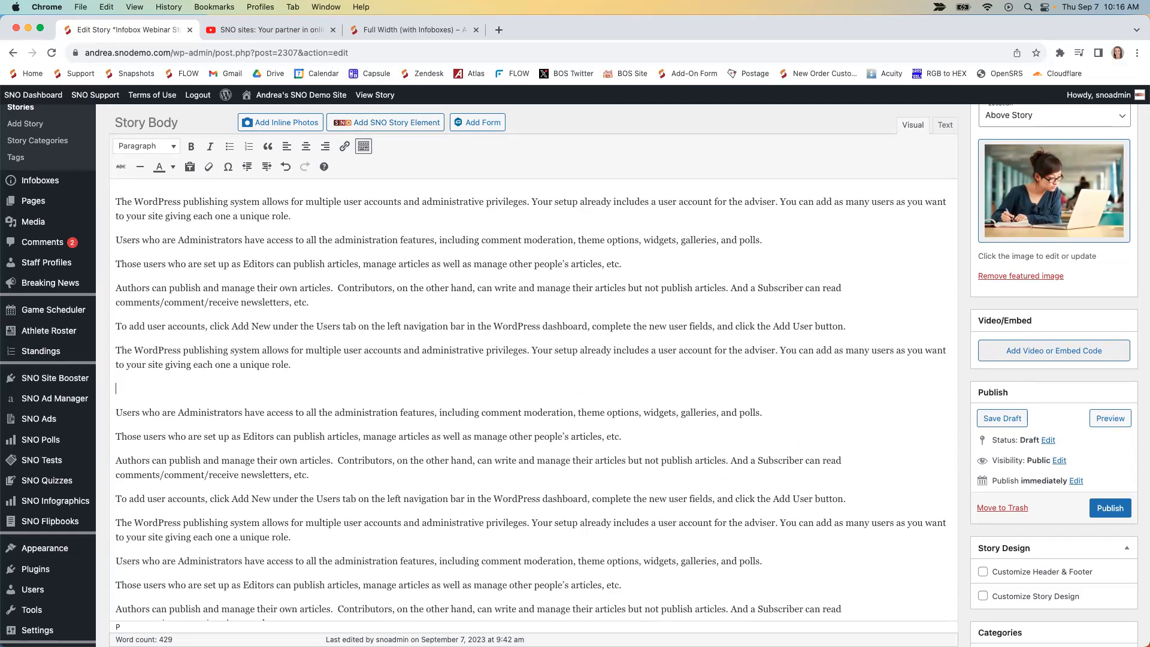
key(BackSpace)
key(Return)
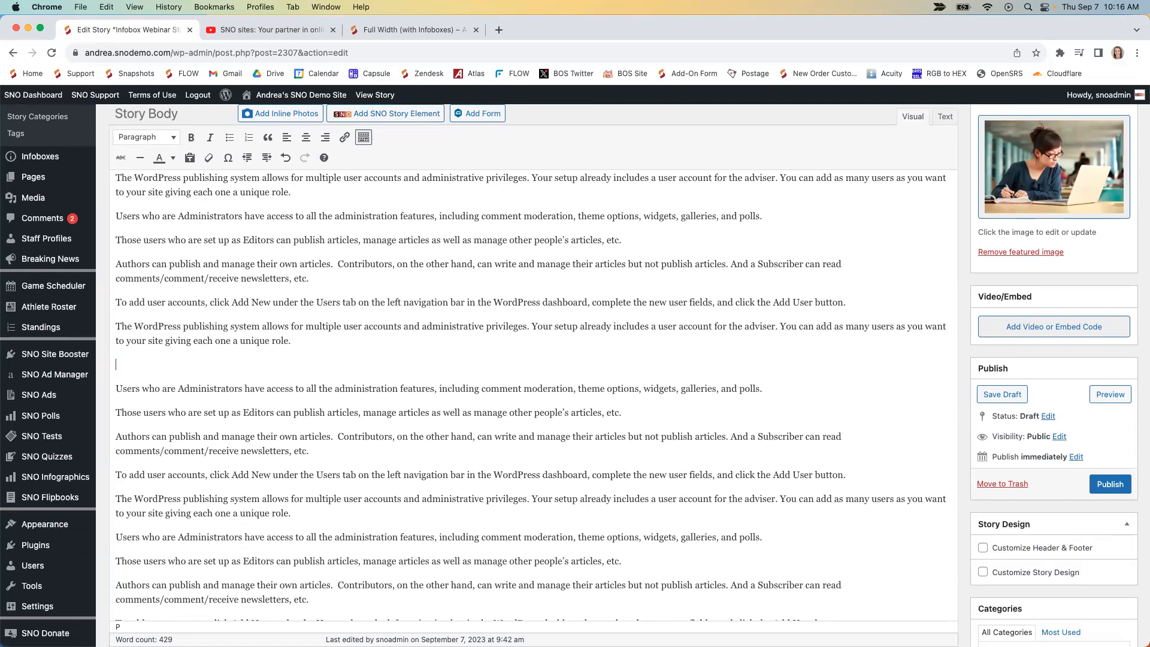
key(BackSpace)
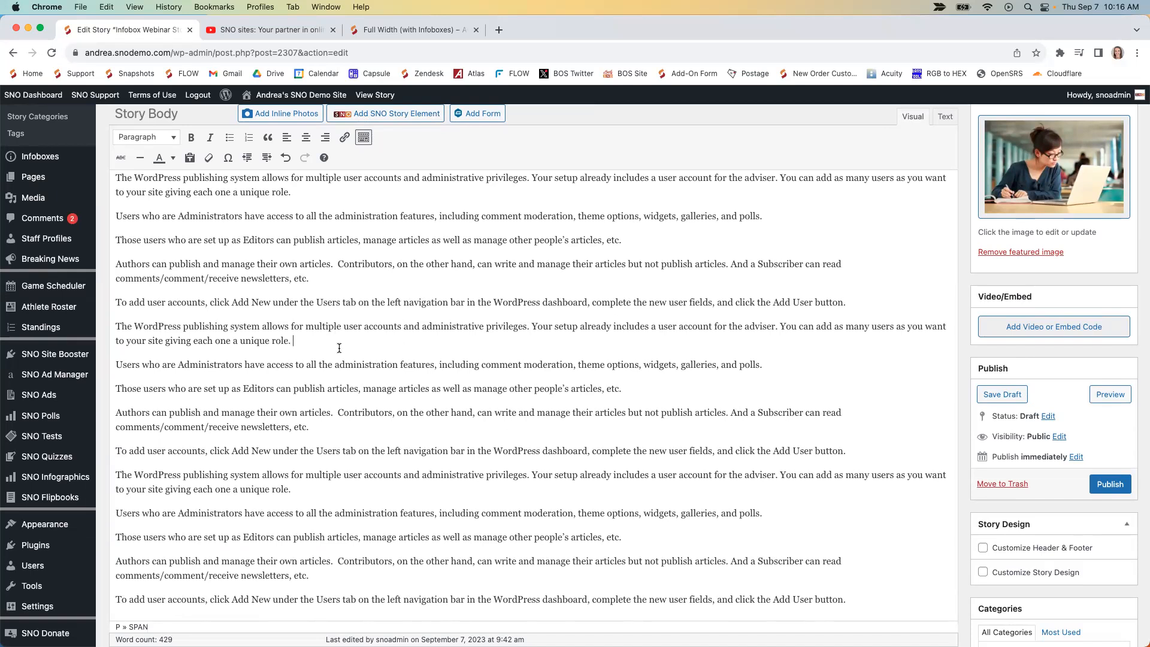
click(375, 116)
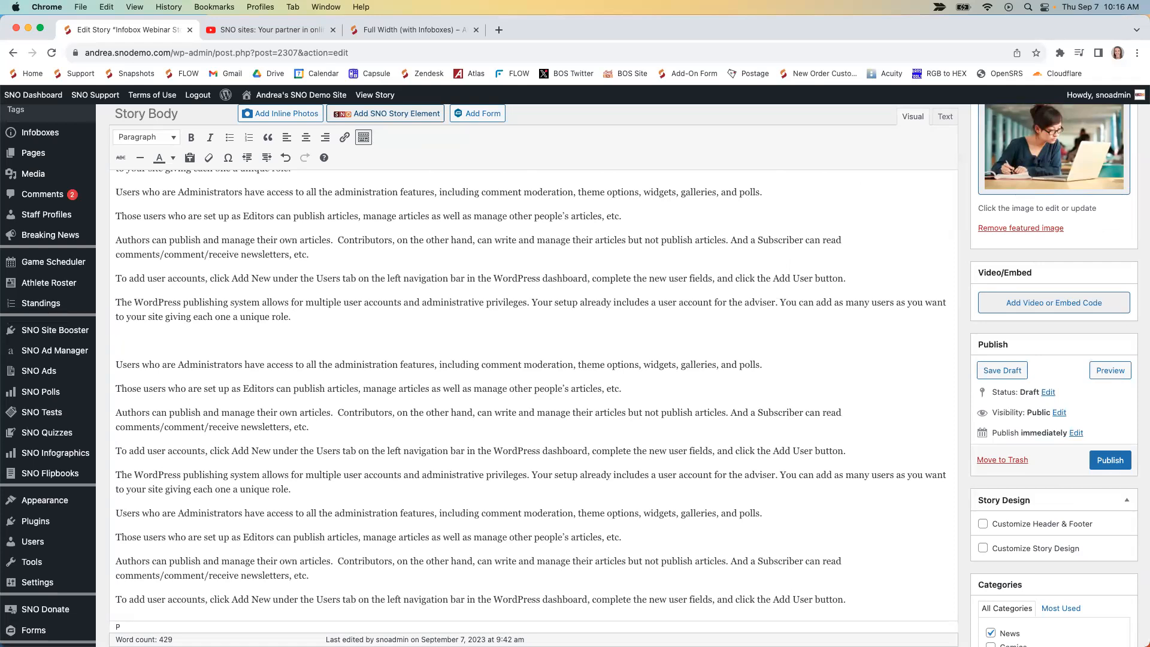
scroll(453, 328, up, 3)
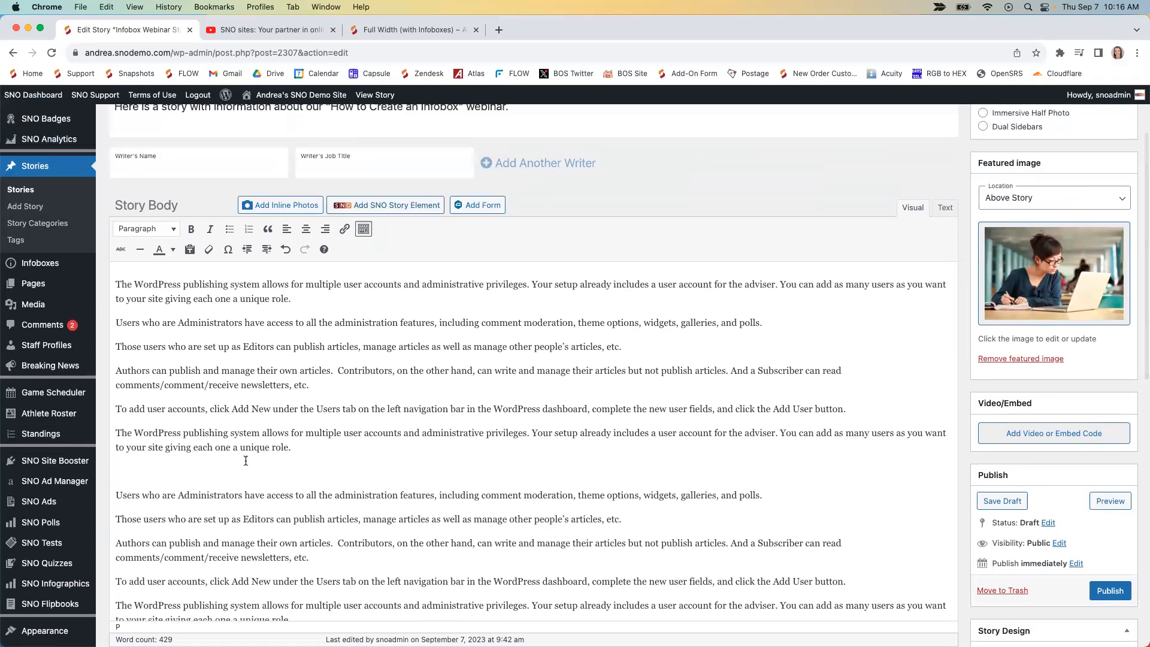
Insert the published Webinar Infobox on the blank line as an SNO story element.
click(407, 205)
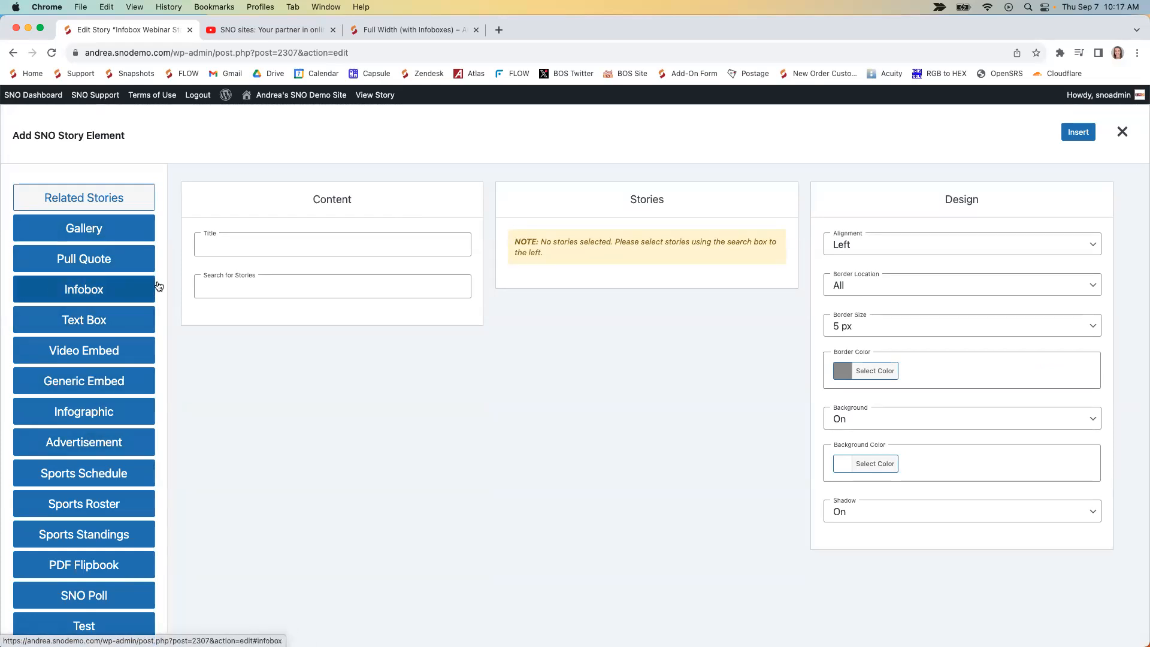
click(100, 285)
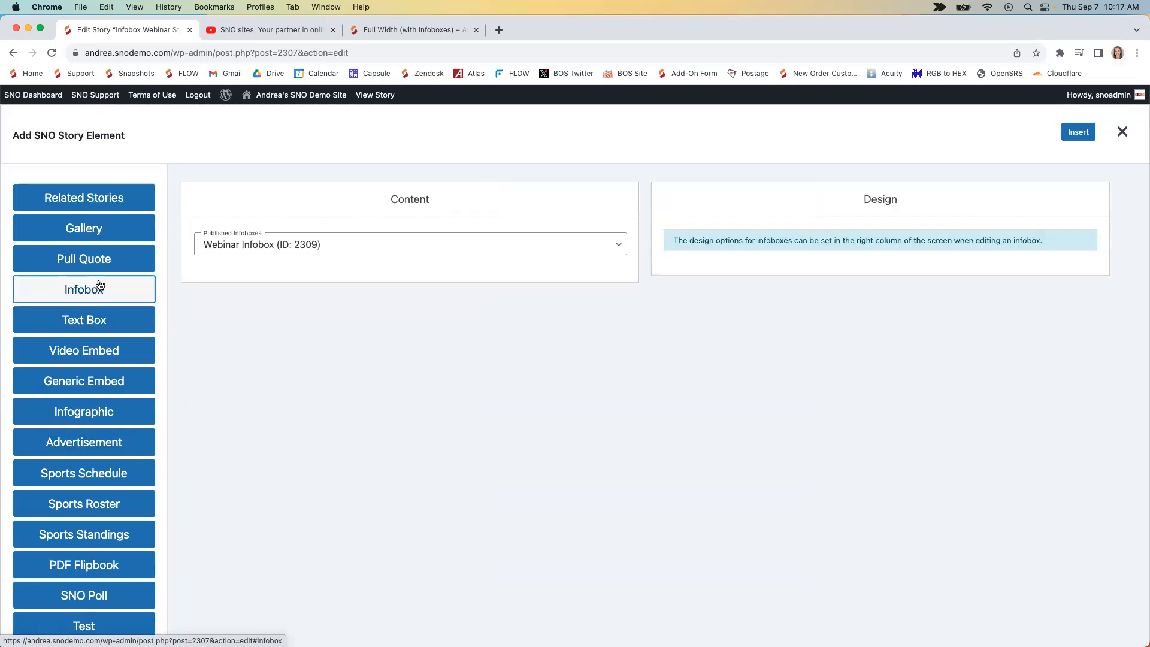
click(257, 246)
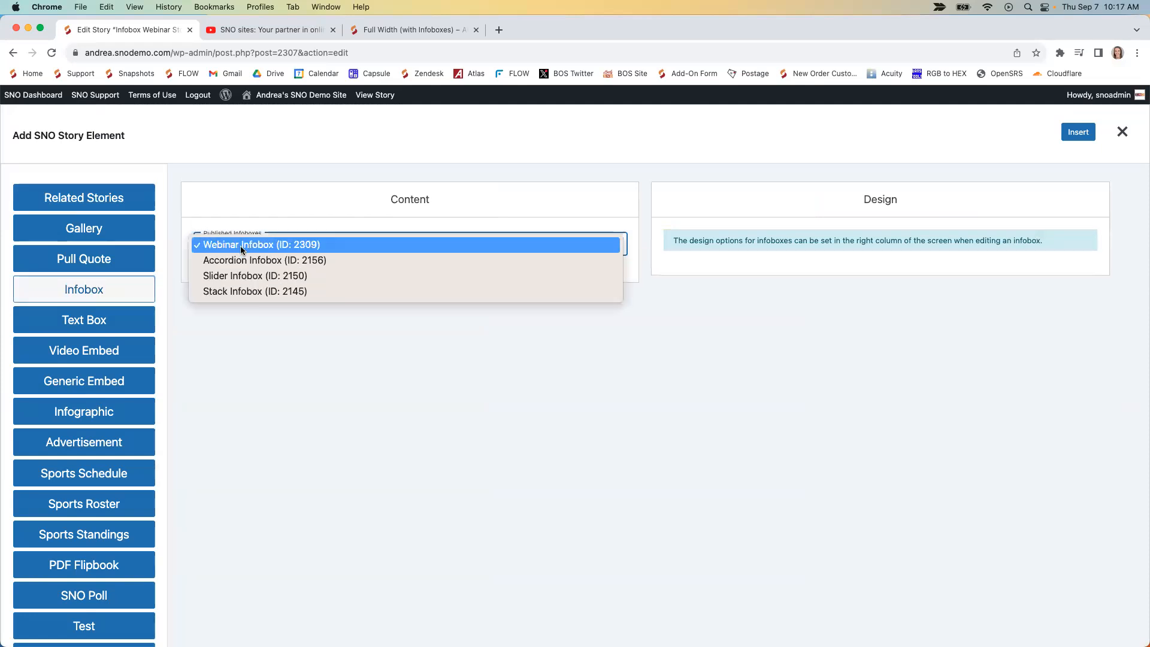
click(241, 248)
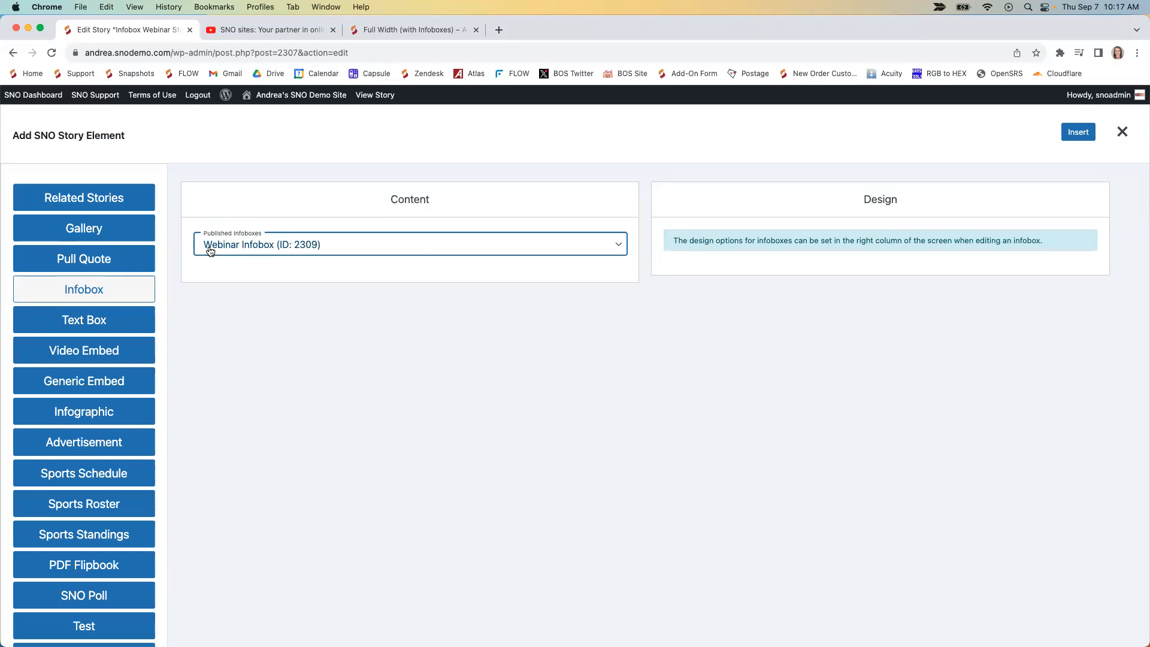
click(210, 250)
click(231, 249)
click(268, 247)
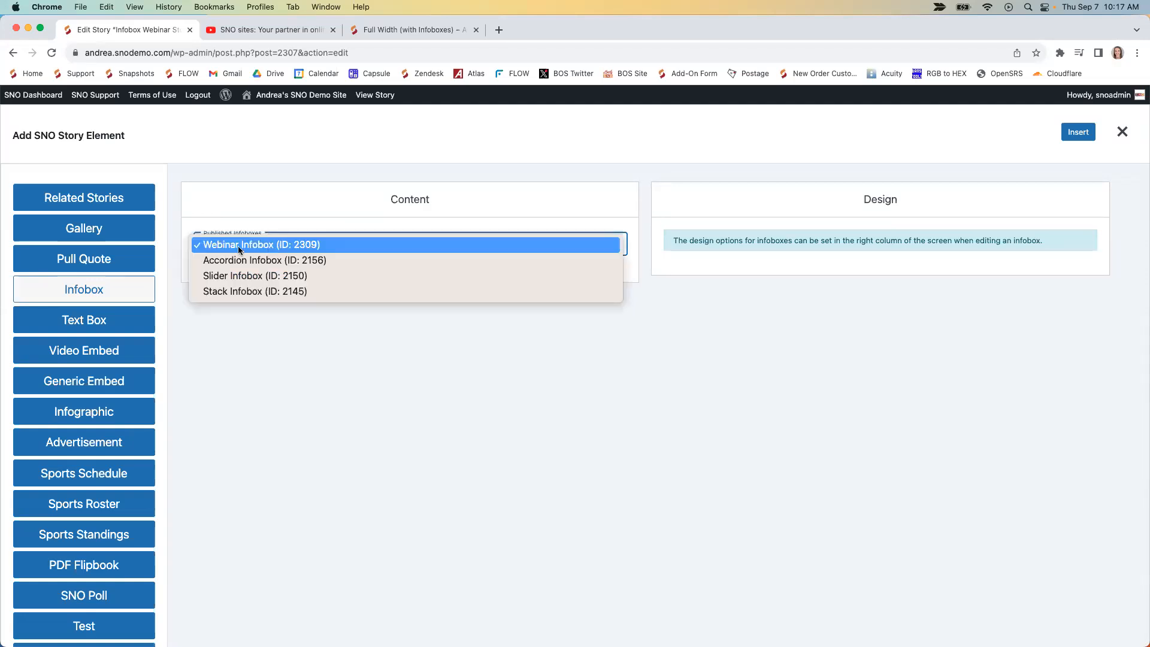
click(254, 327)
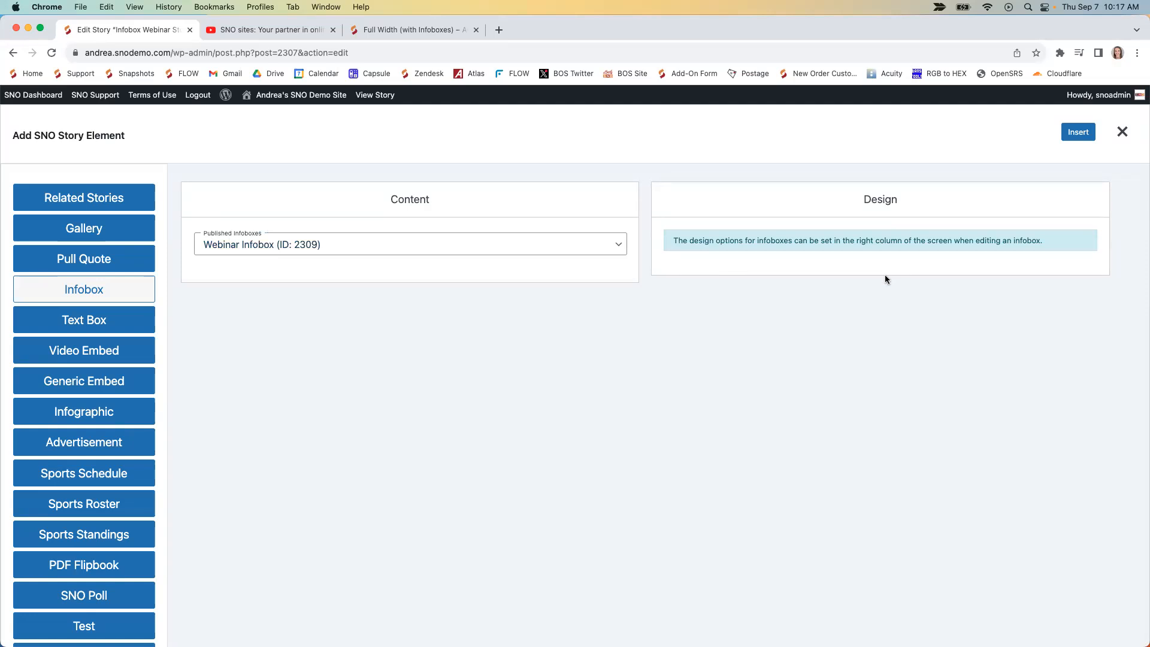
click(1078, 132)
scroll(375, 499, down, 2)
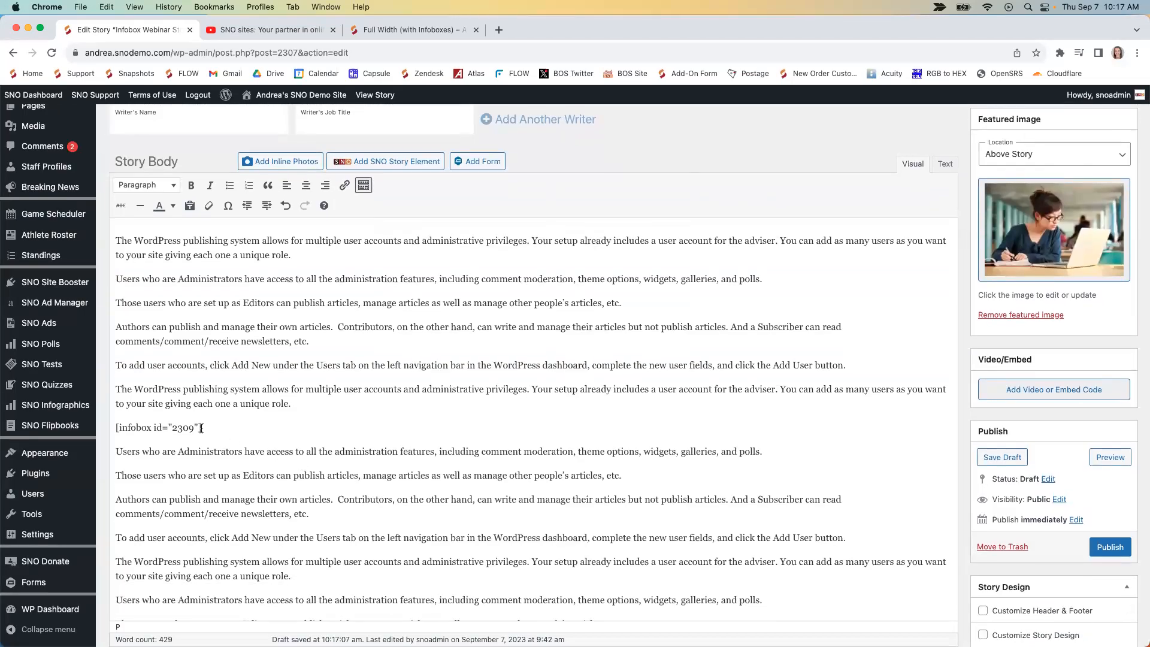
drag(201, 427, 113, 429)
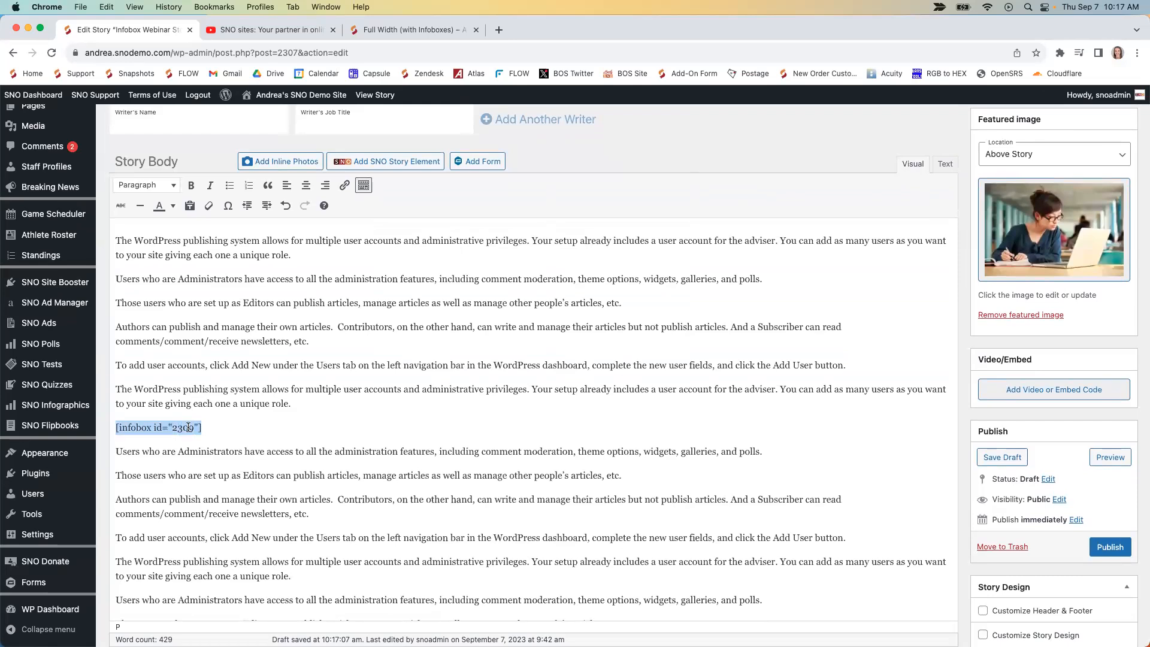
click(220, 432)
scroll(485, 496, down, 1)
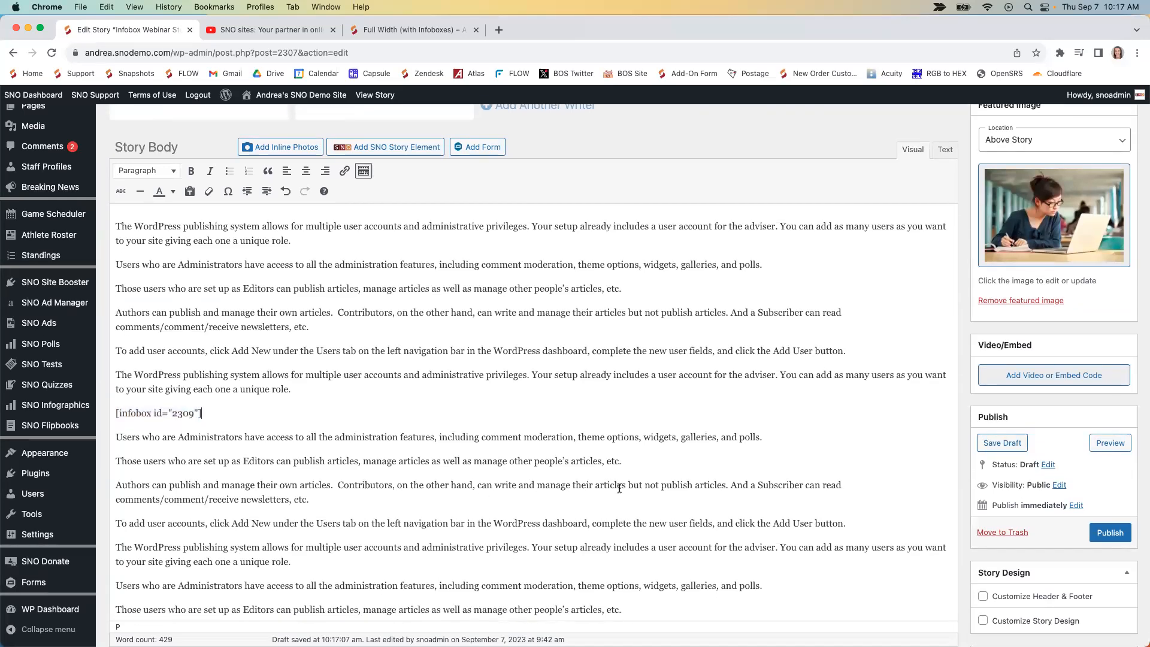
Preview the story and page back and forth through the Webinar Infobox's Time, Location and Topics slides.
click(1120, 445)
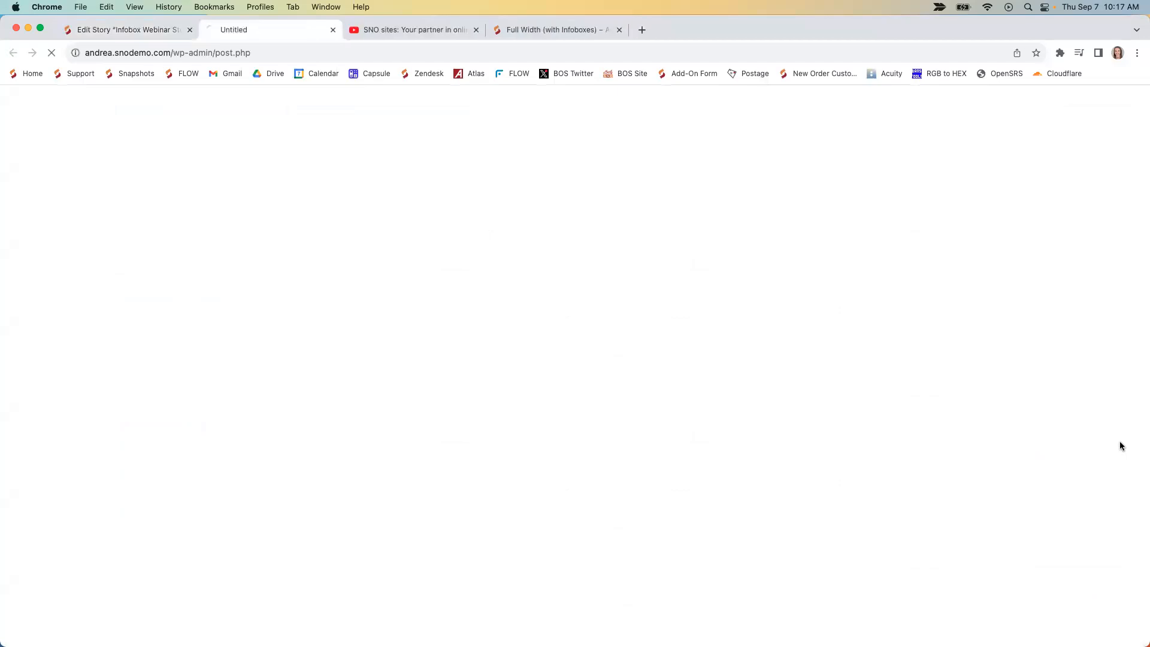
scroll(386, 500, down, 8)
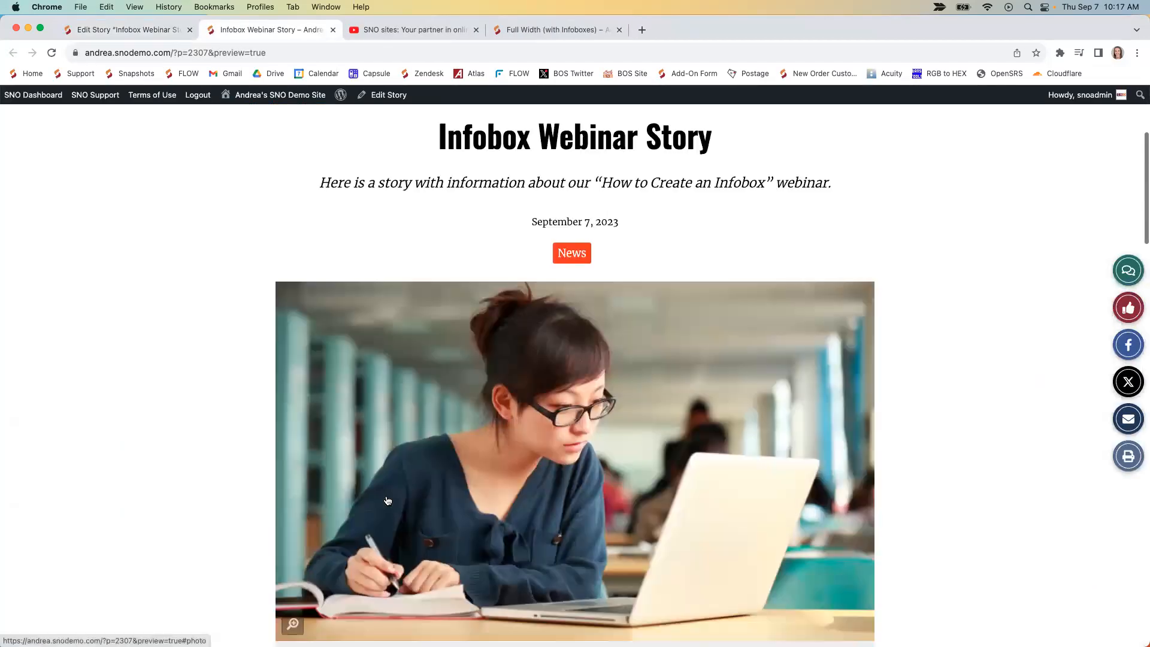
scroll(386, 499, down, 9)
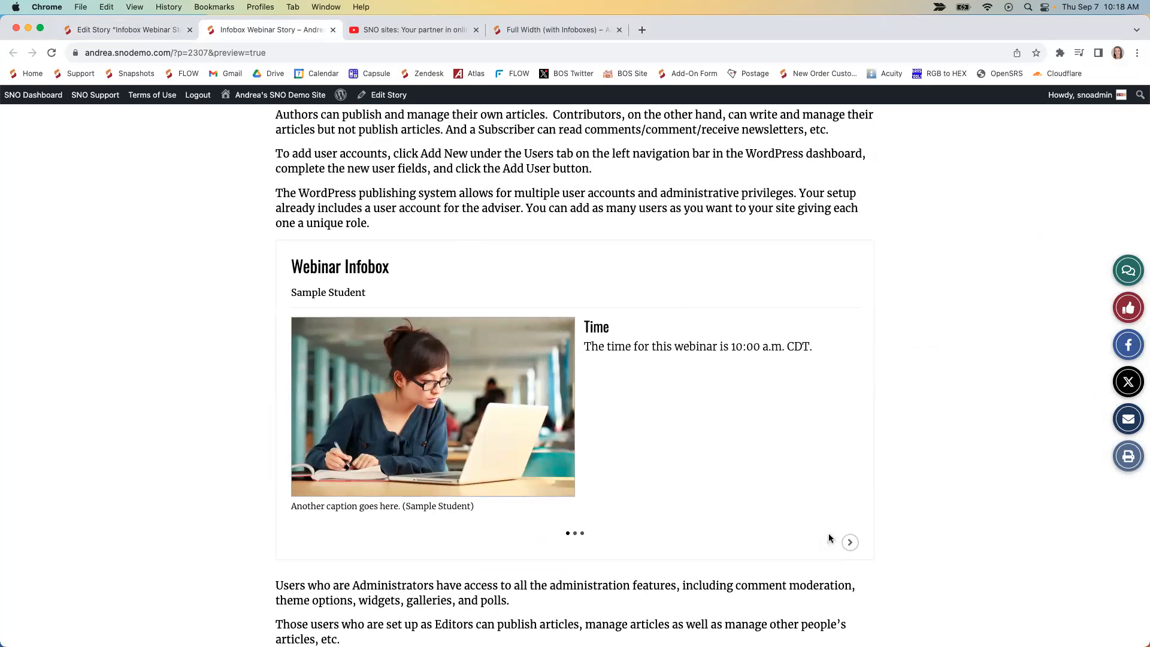
click(849, 543)
click(850, 542)
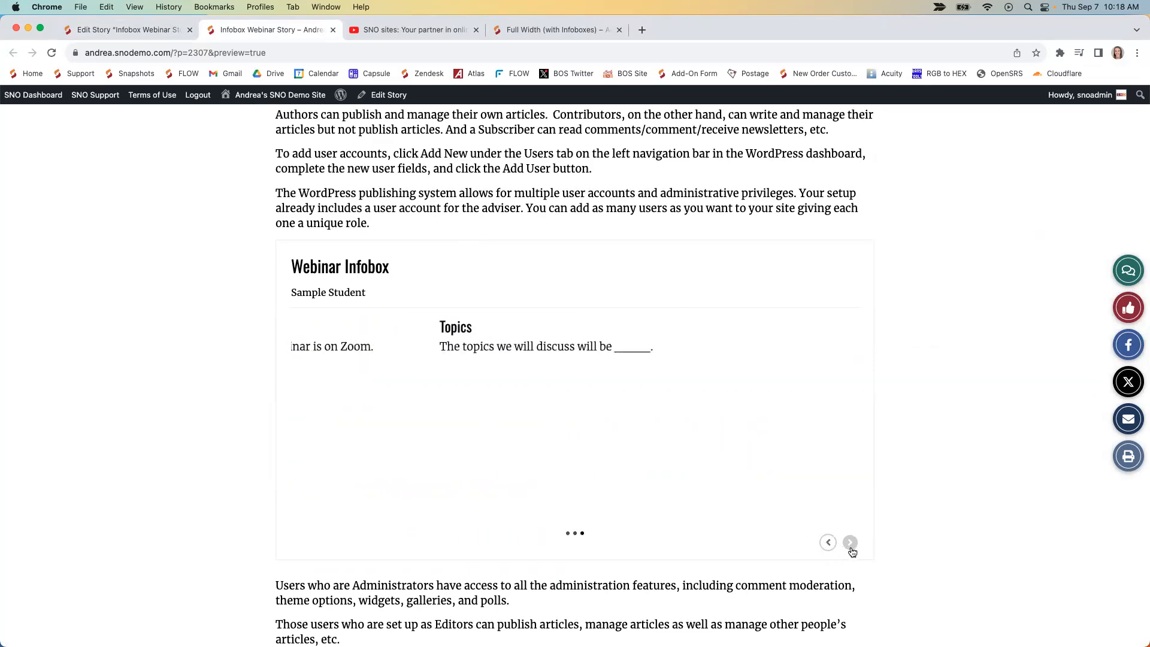
click(828, 543)
click(828, 542)
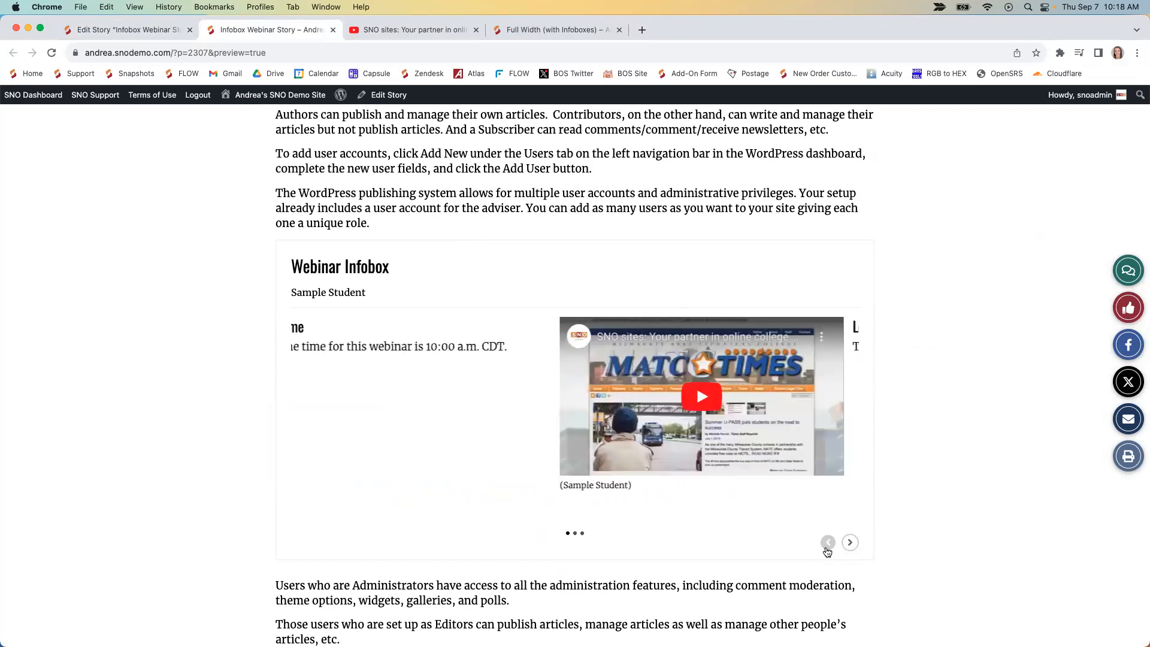
click(850, 542)
click(850, 544)
click(827, 543)
click(827, 544)
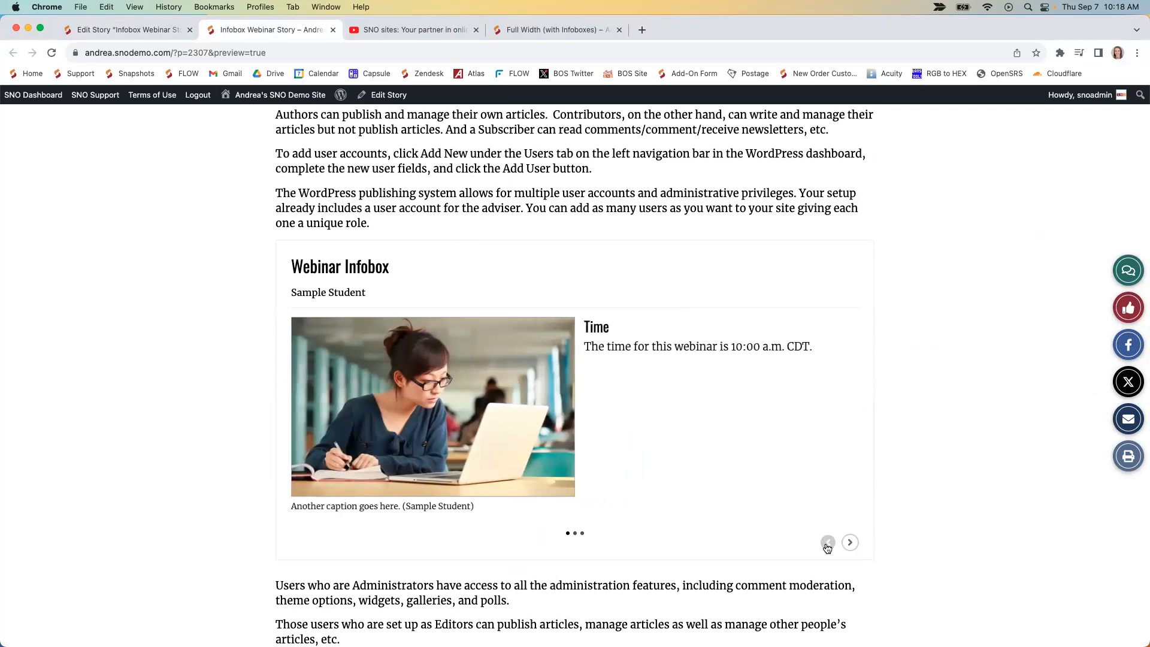
Close the story preview, preview the draft again from the editor, and go through the infobox slides once more.
click(165, 35)
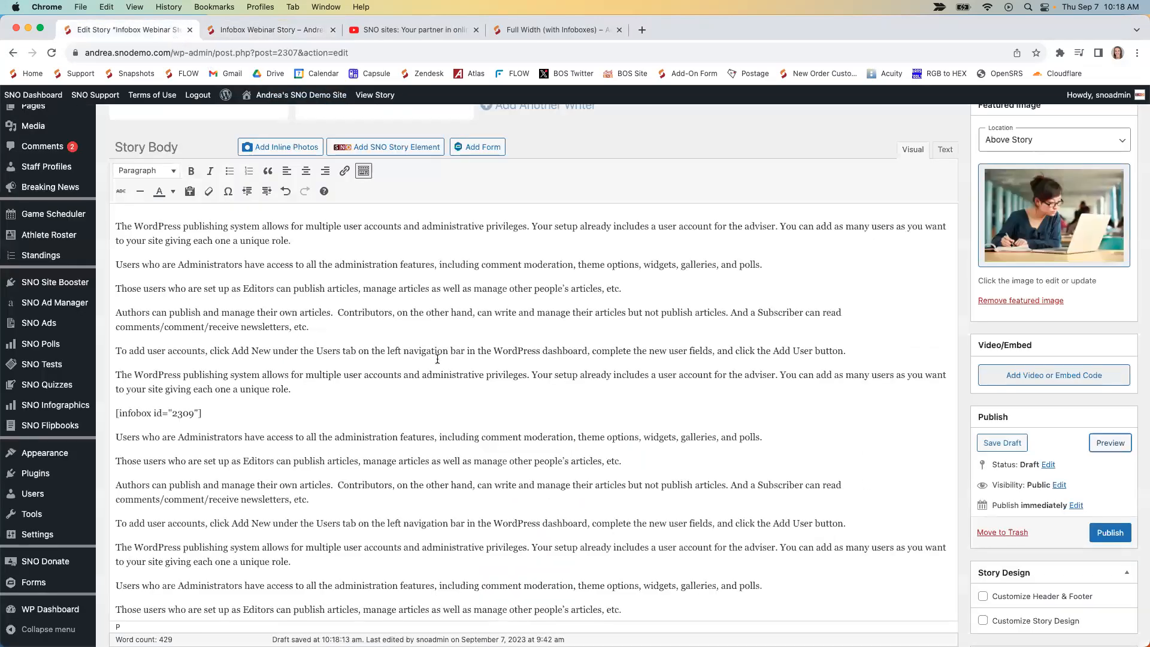
click(333, 30)
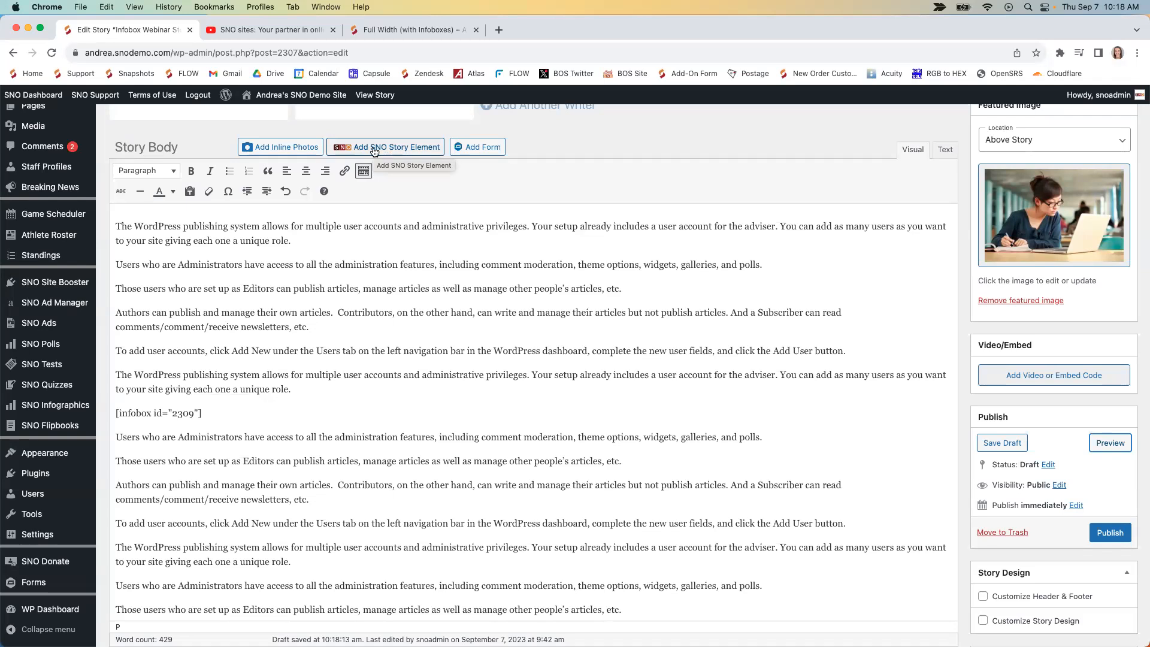
click(1110, 443)
scroll(583, 471, down, 15)
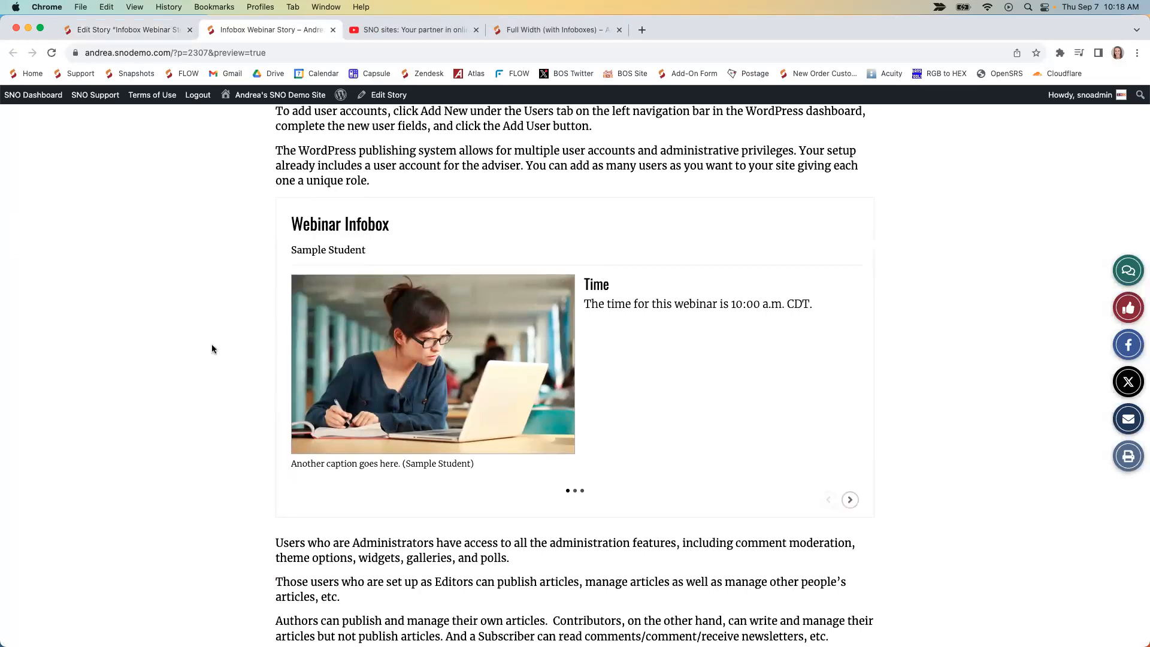
click(847, 501)
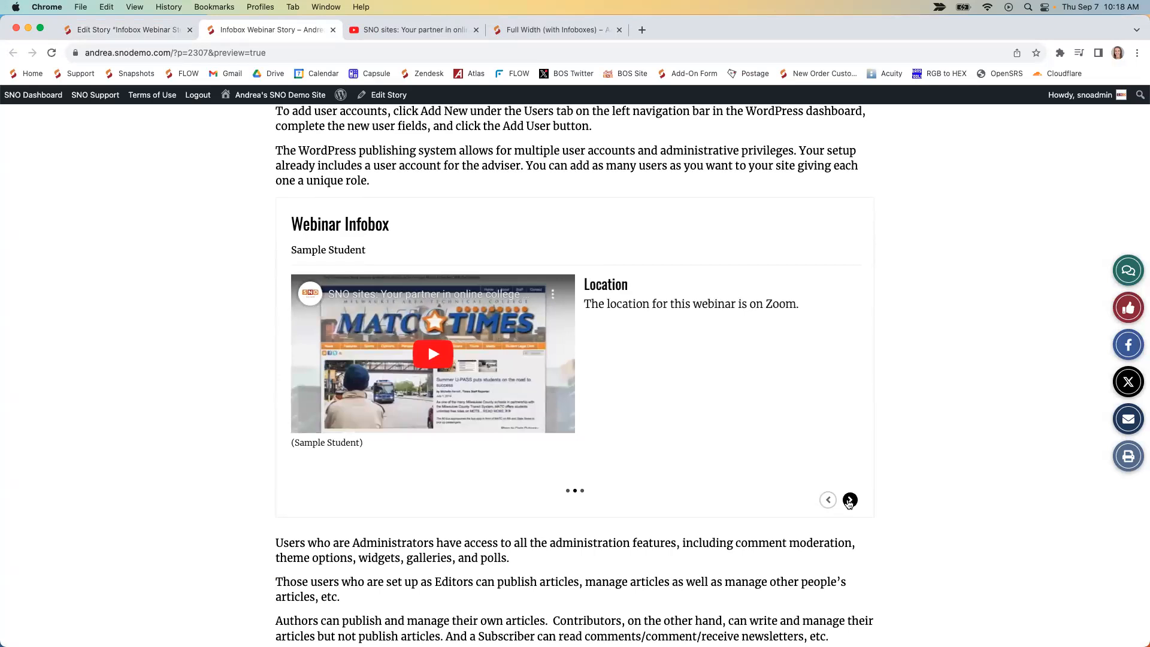
click(849, 500)
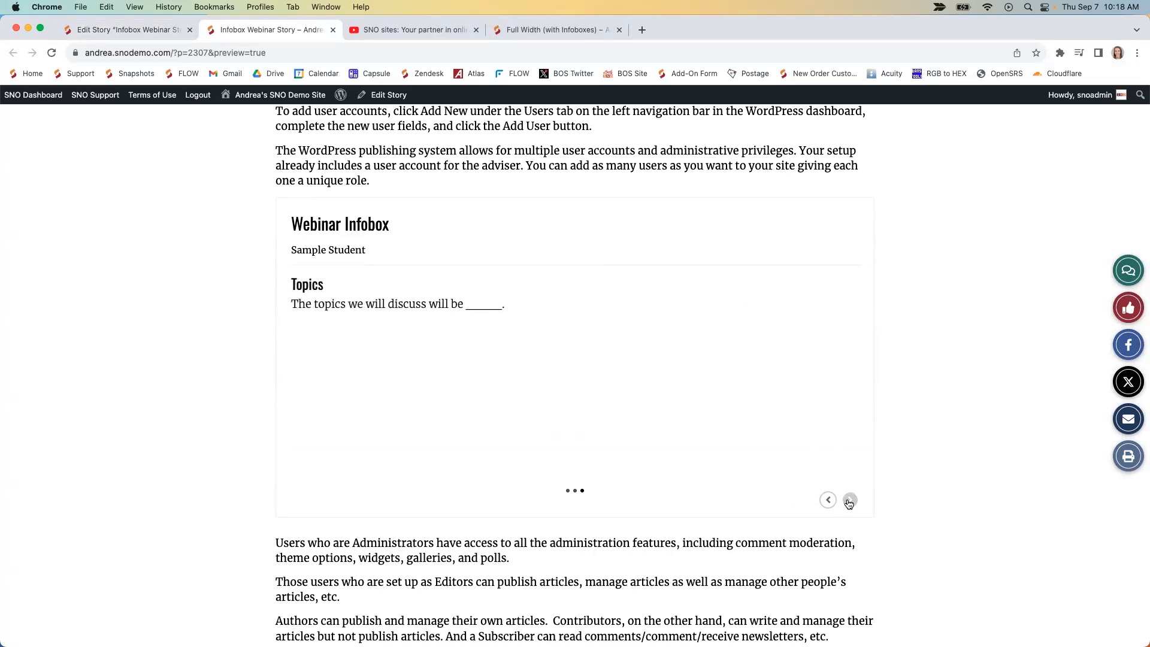
click(848, 501)
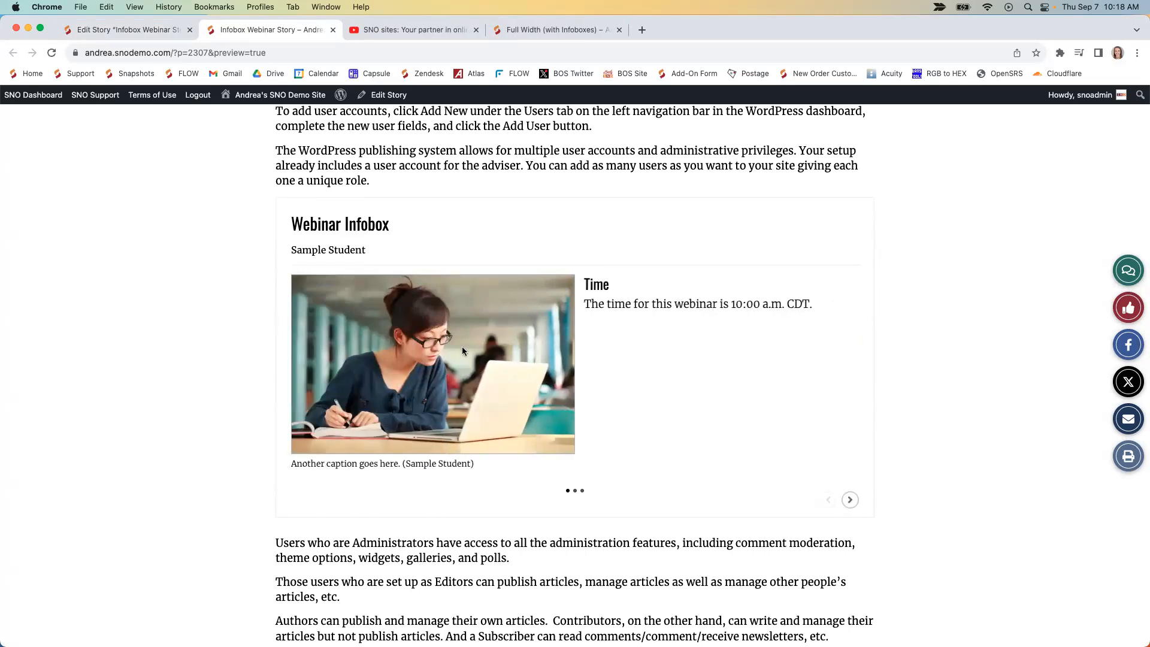
Return to the Infobox Webinar Story editor and save the story as a draft.
click(138, 29)
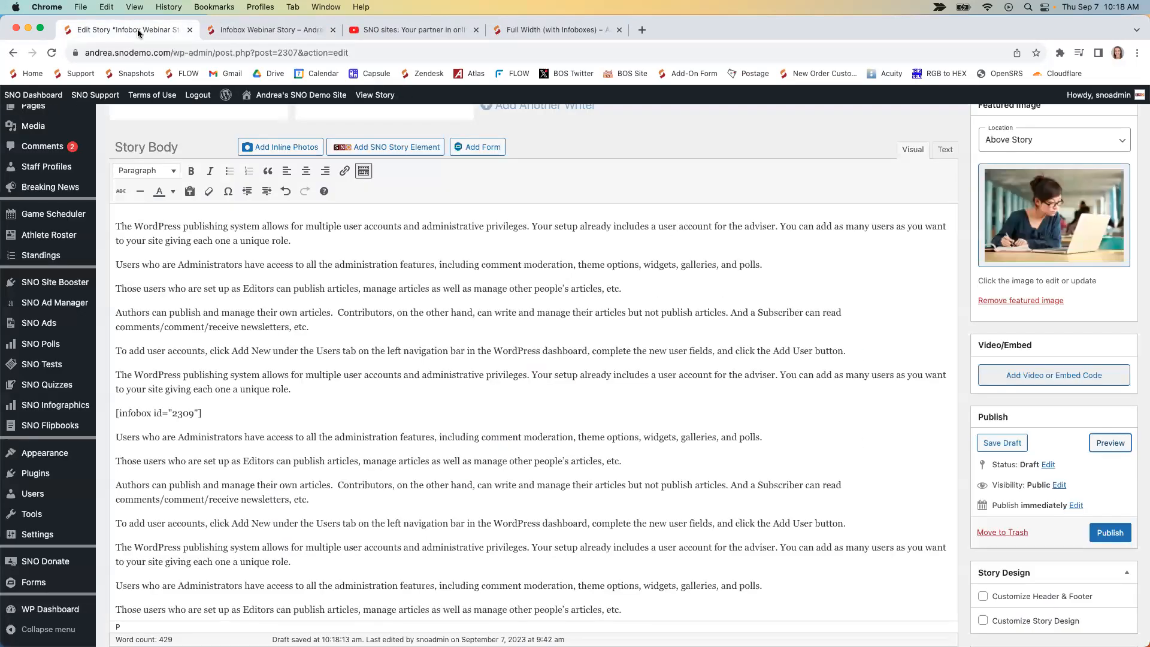
scroll(27, 252, up, 3)
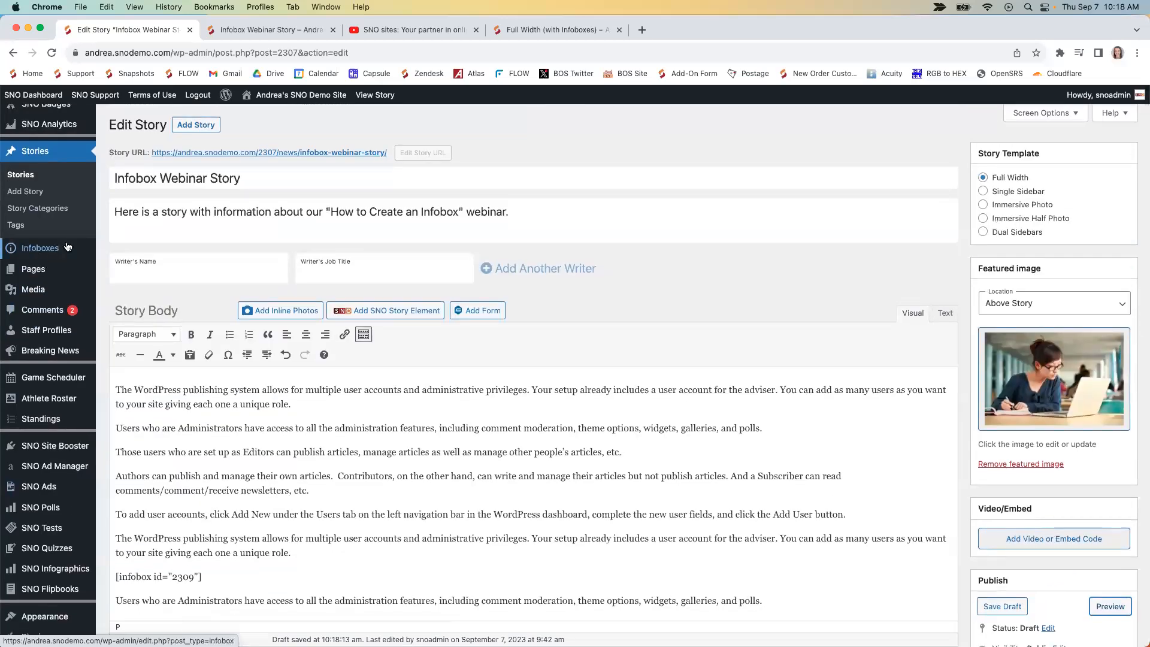
mouse_move(40, 250)
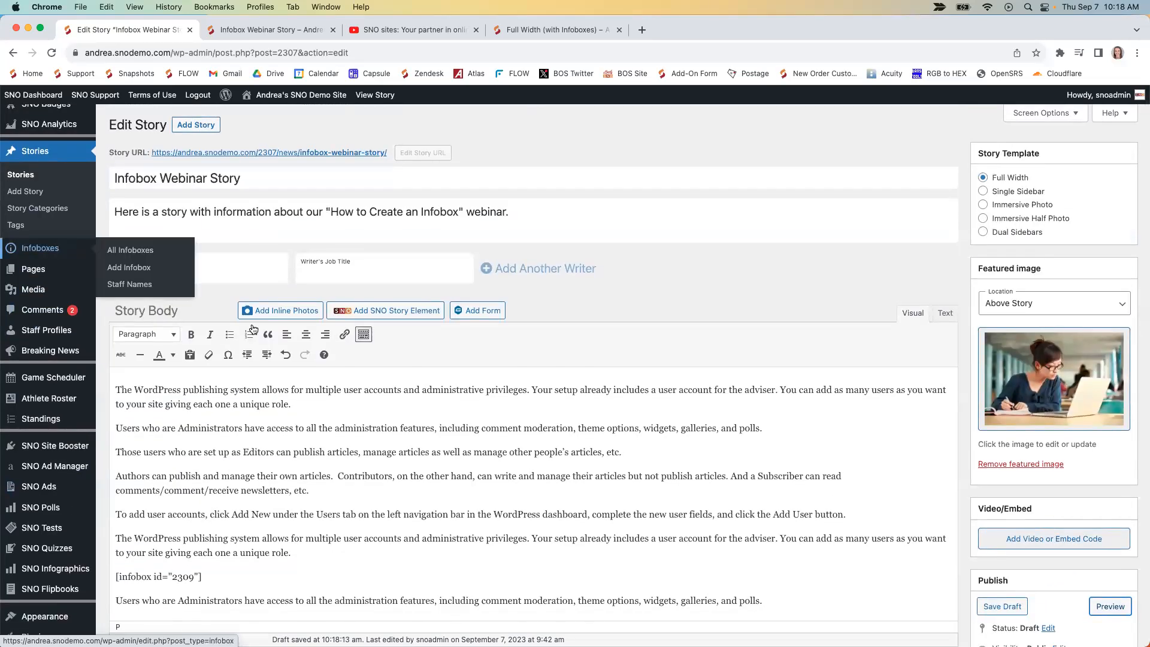
scroll(557, 497, down, 2)
click(997, 544)
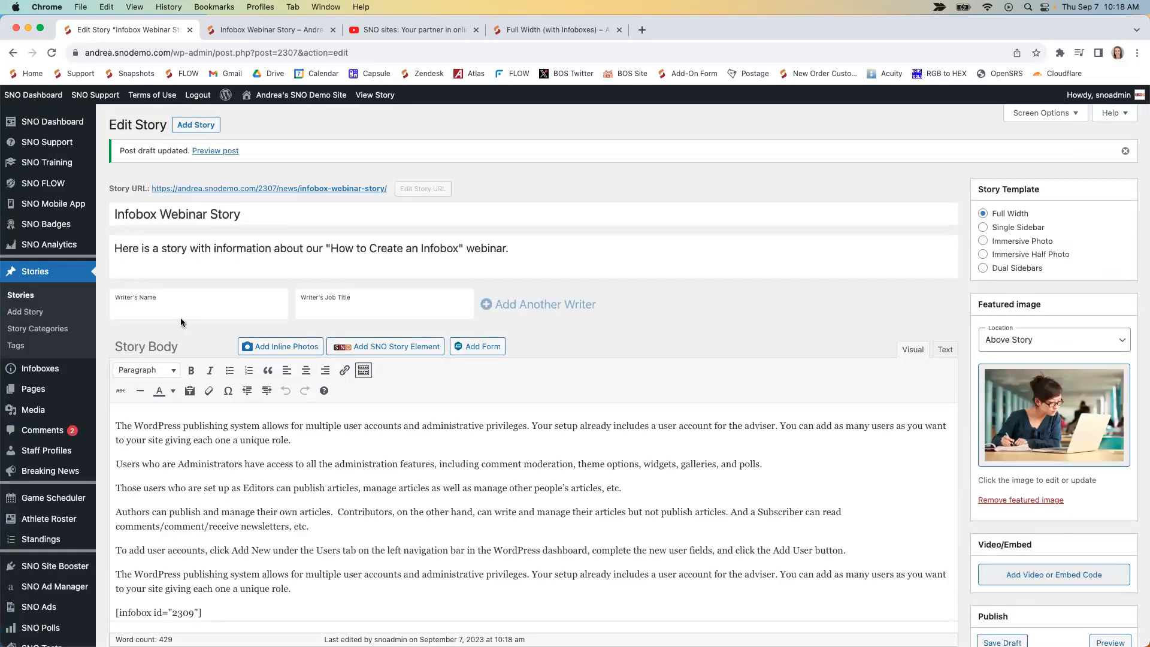
Open the Webinar Infobox for editing from the list of all infoboxes.
mouse_move(35, 370)
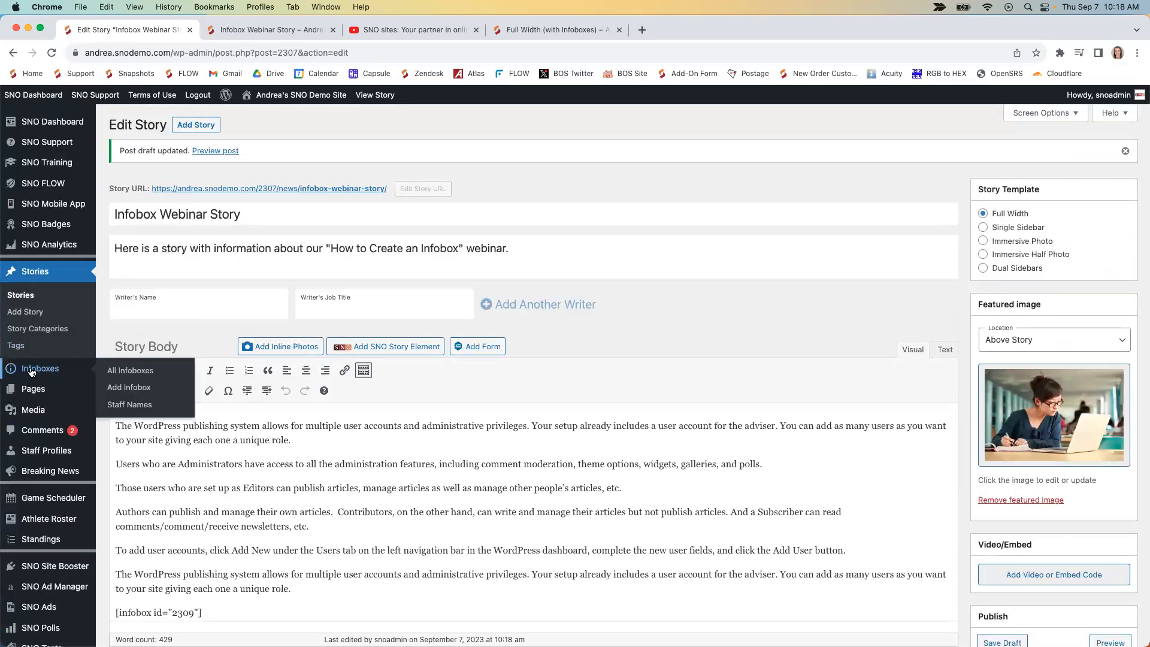
click(44, 368)
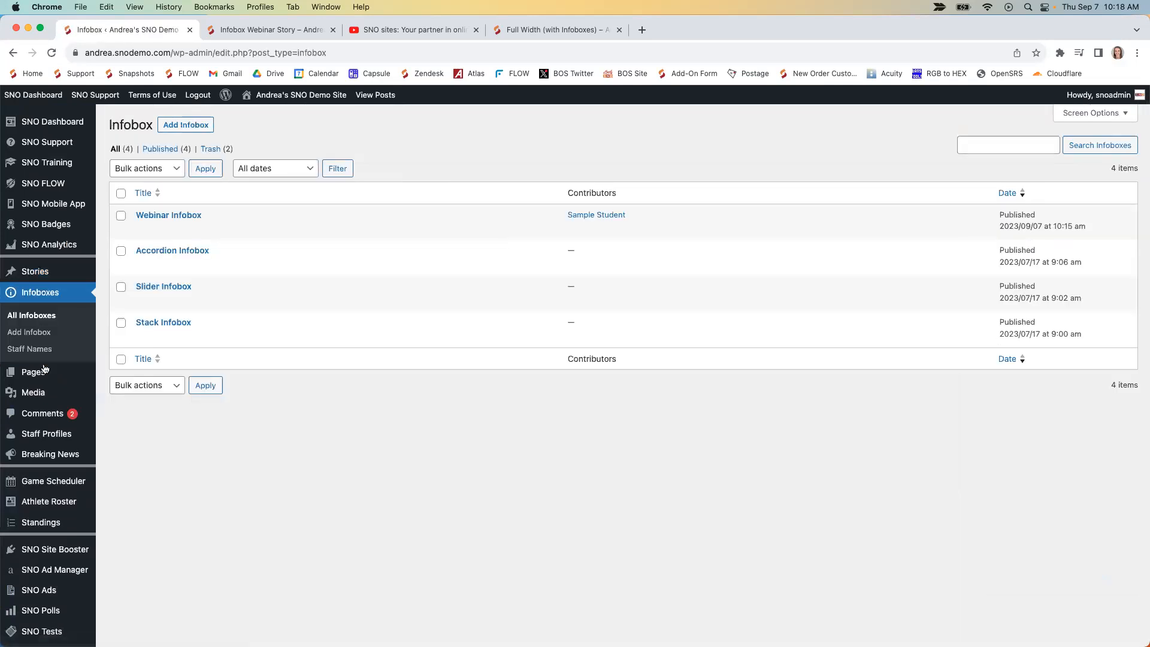
click(169, 215)
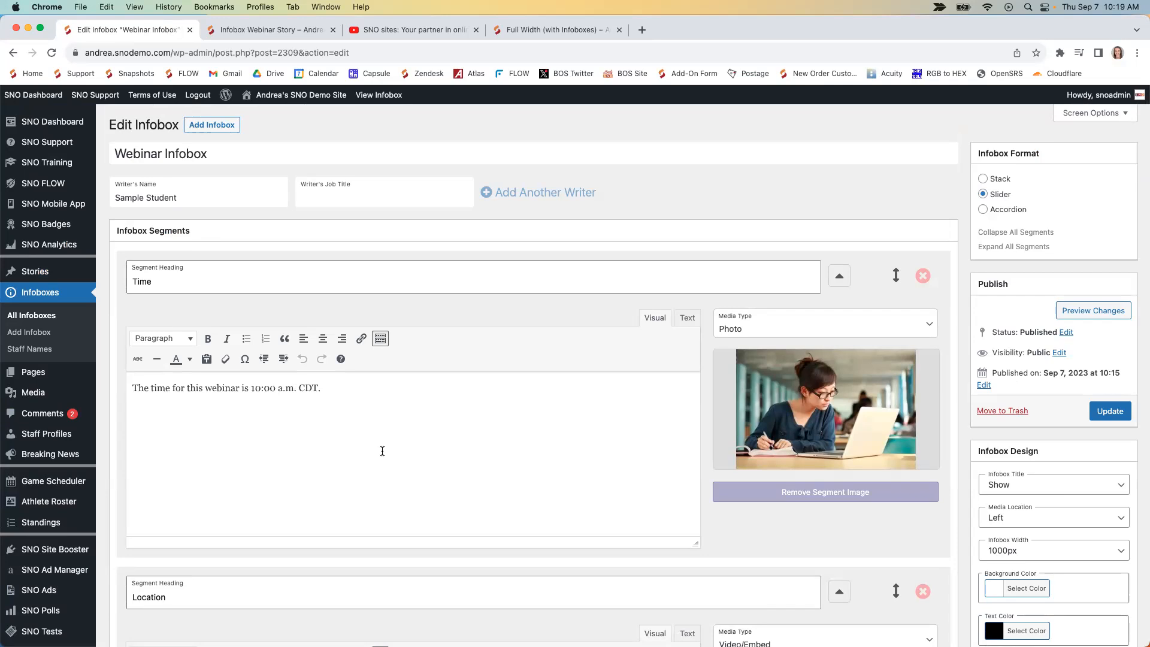
Set the Topics segment's media type to Photo and use the library image of graduates in blue caps and gowns.
scroll(382, 450, down, 15)
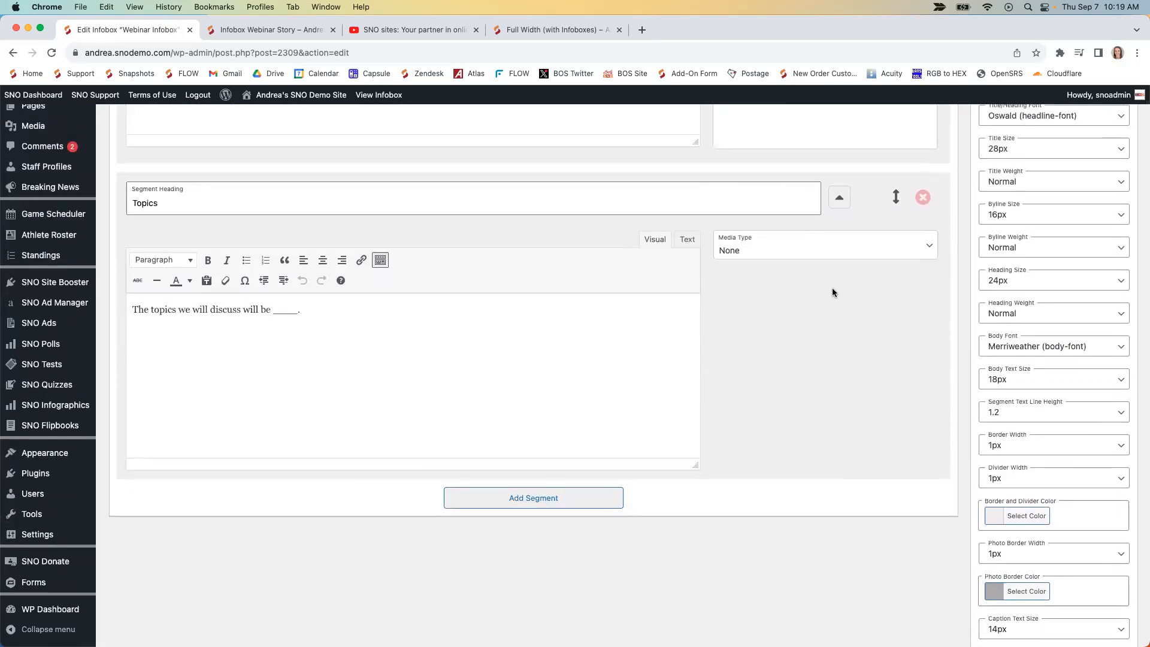
click(825, 258)
click(804, 218)
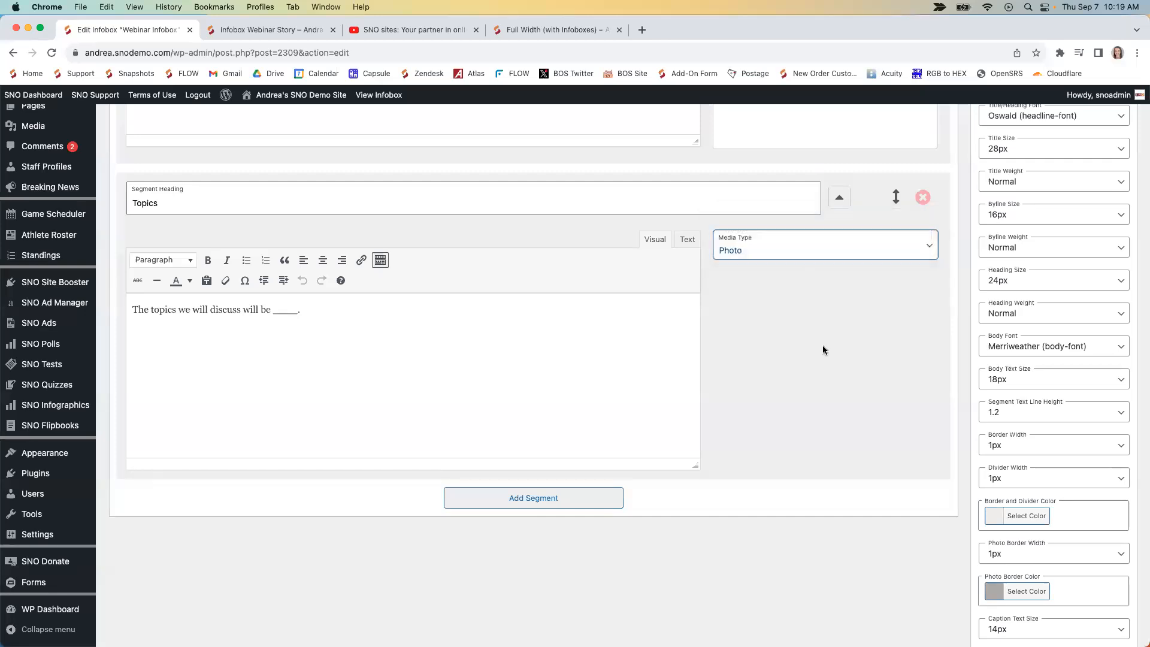
click(807, 285)
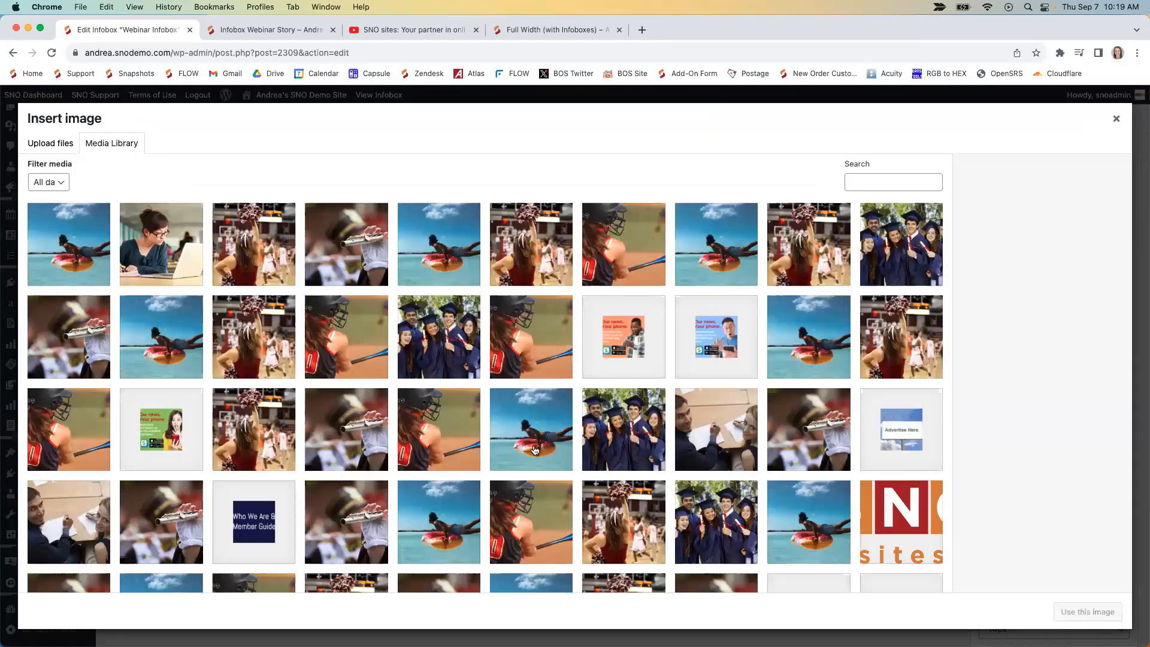
click(457, 359)
click(1079, 607)
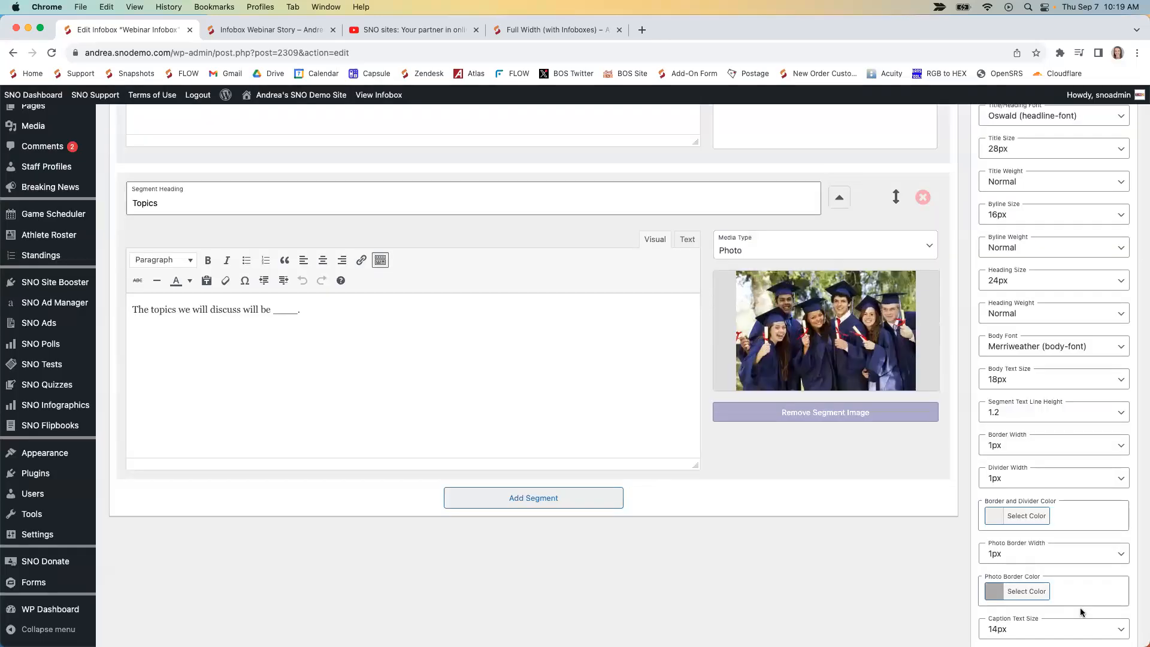
Change the Webinar Infobox format to Accordion and update the infobox.
scroll(1060, 348, up, 15)
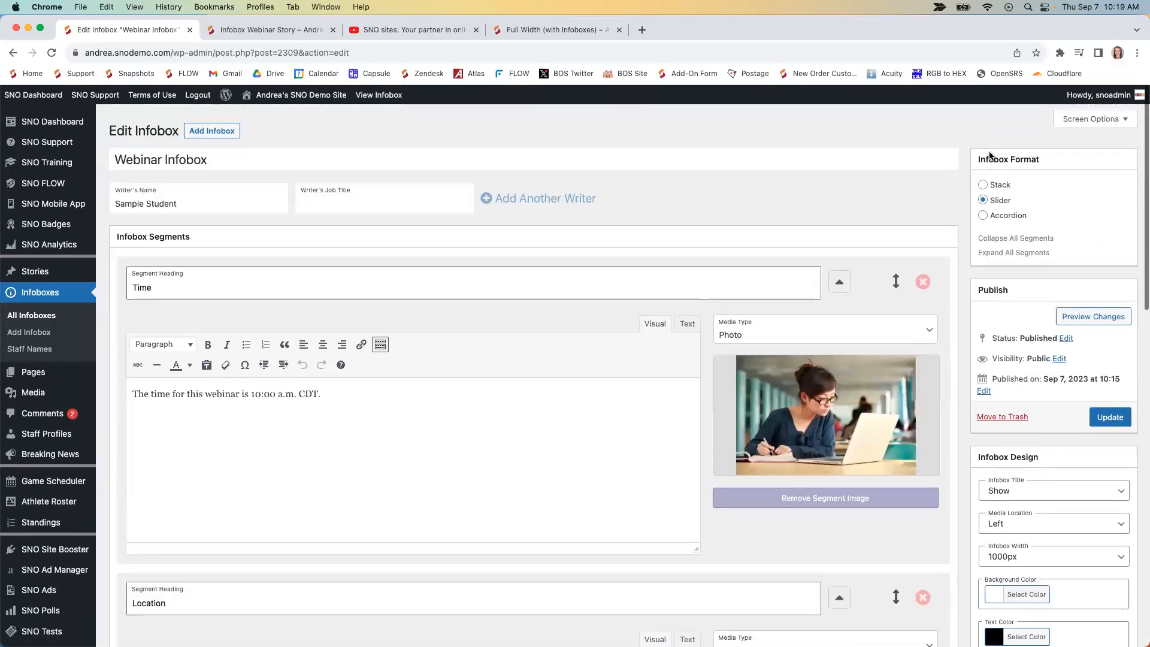
click(982, 209)
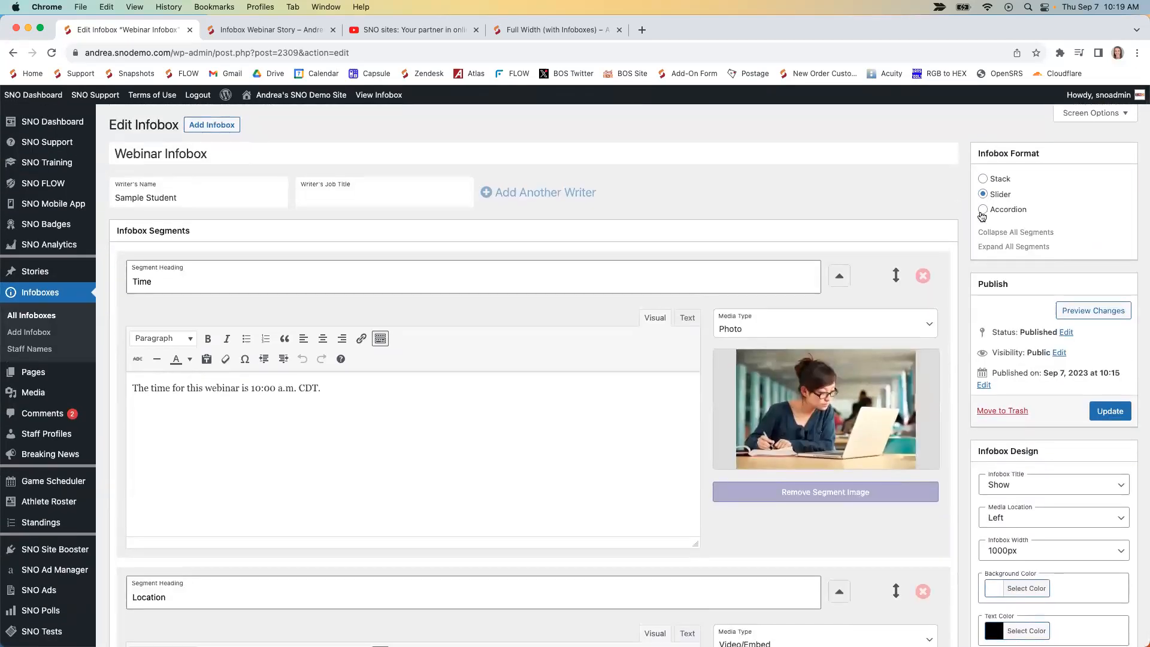
scroll(970, 413, down, 5)
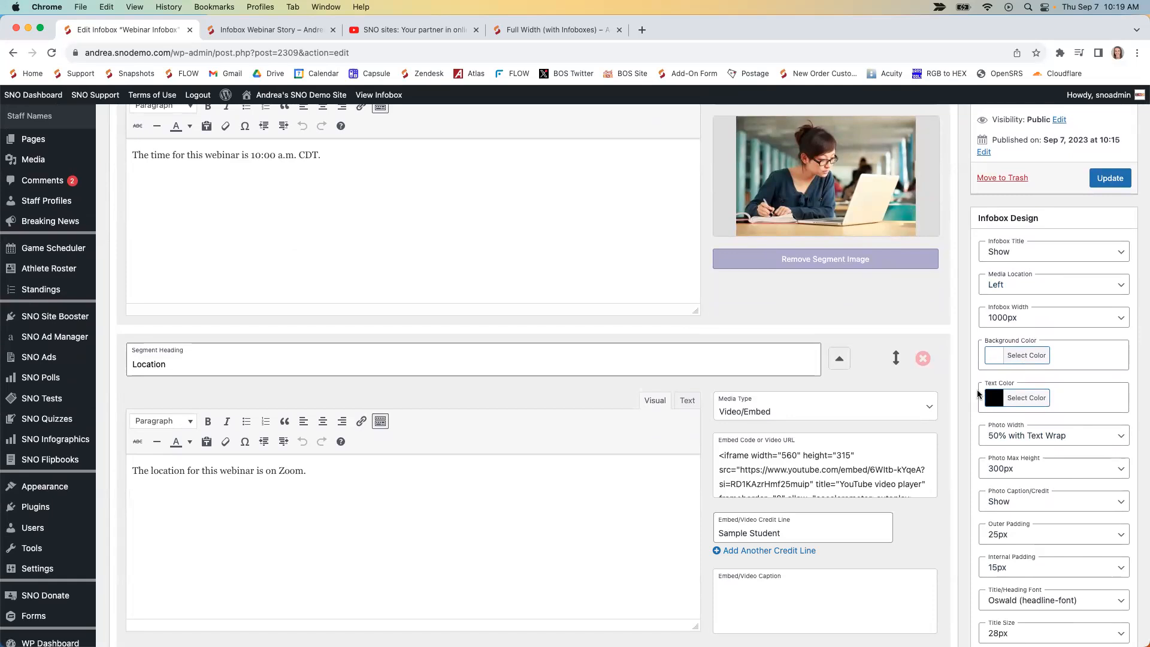
scroll(977, 394, up, 3)
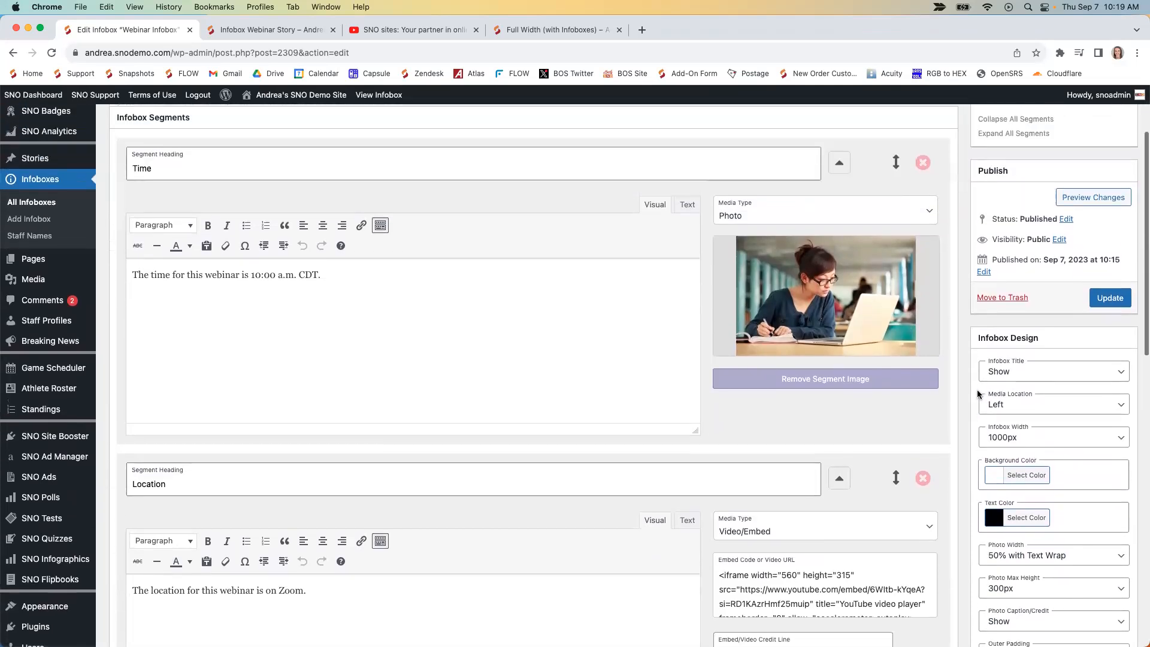
scroll(979, 394, up, 2)
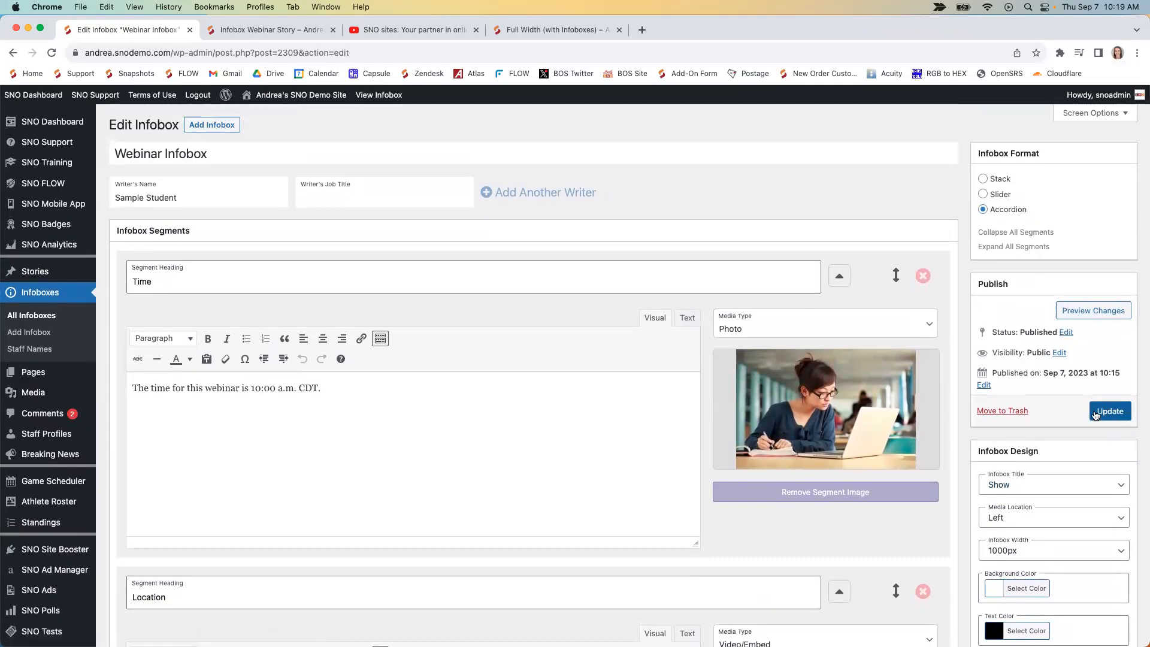
click(1110, 412)
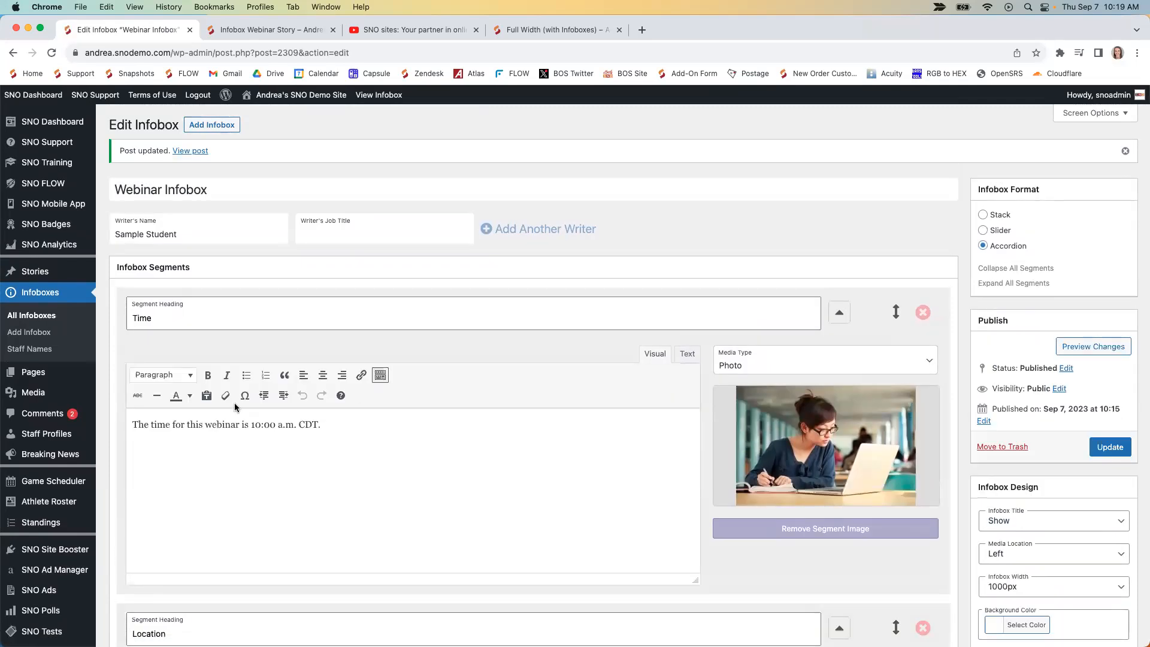
Reopen the Infobox Webinar Story draft and preview how the Webinar Infobox displays in the story.
click(39, 271)
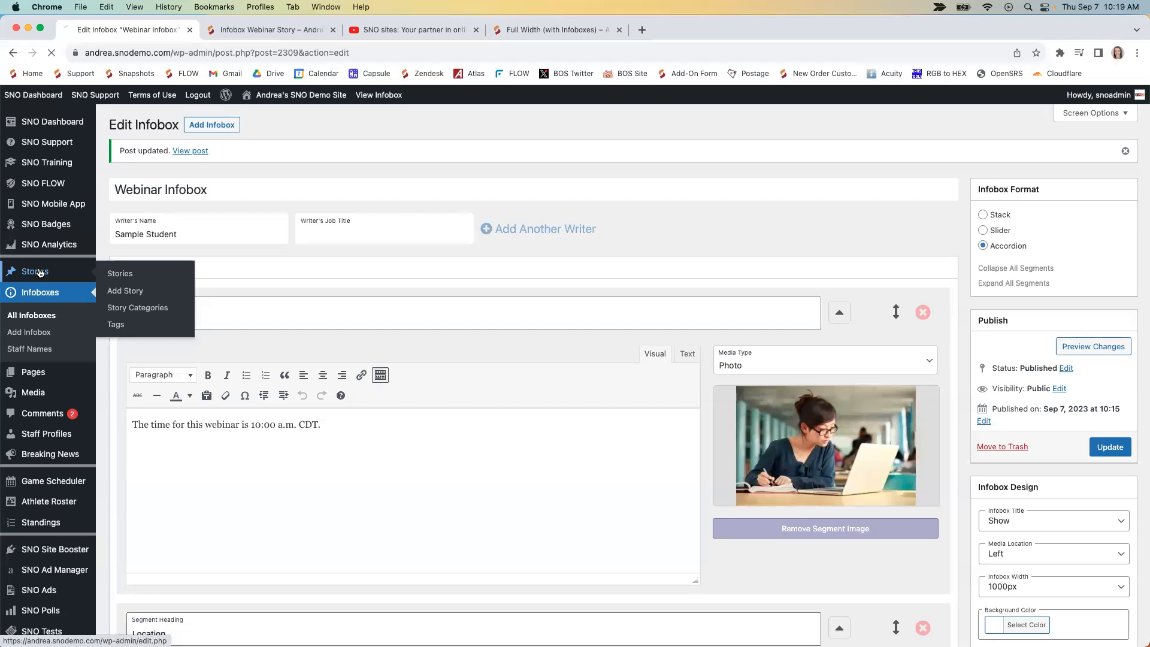
click(178, 218)
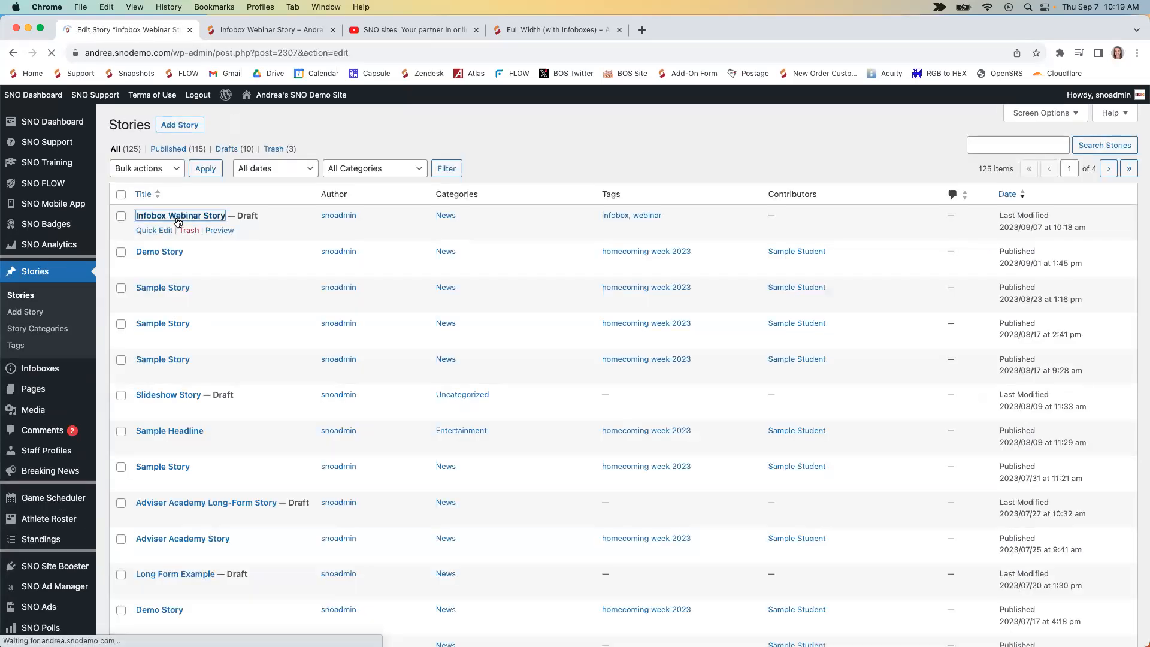
scroll(653, 317, down, 3)
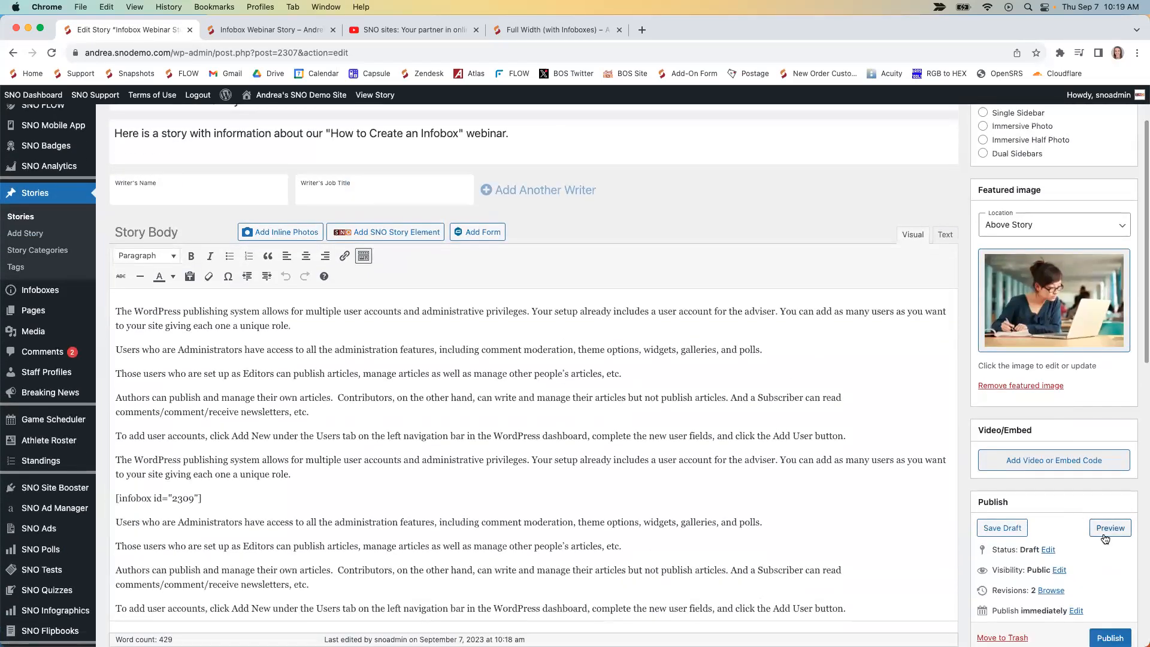
click(1106, 530)
scroll(387, 437, down, 13)
scroll(386, 436, down, 3)
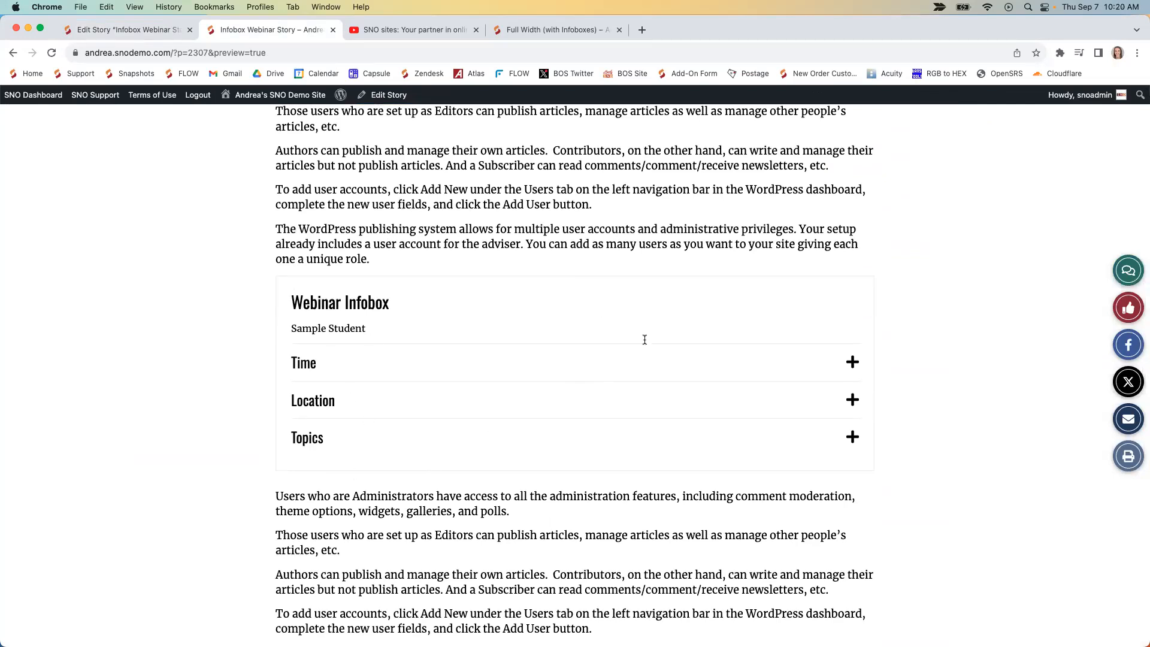
scroll(449, 467, down, 2)
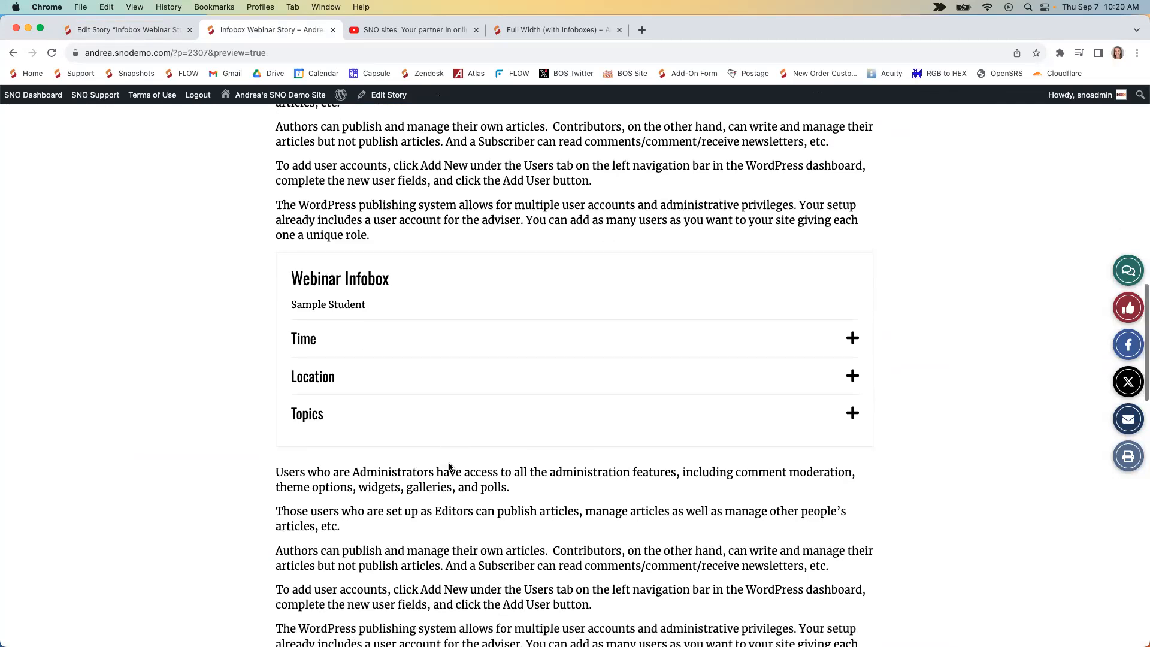
Expand and collapse the Topics and Location segments of the Webinar Infobox in the story preview.
click(375, 396)
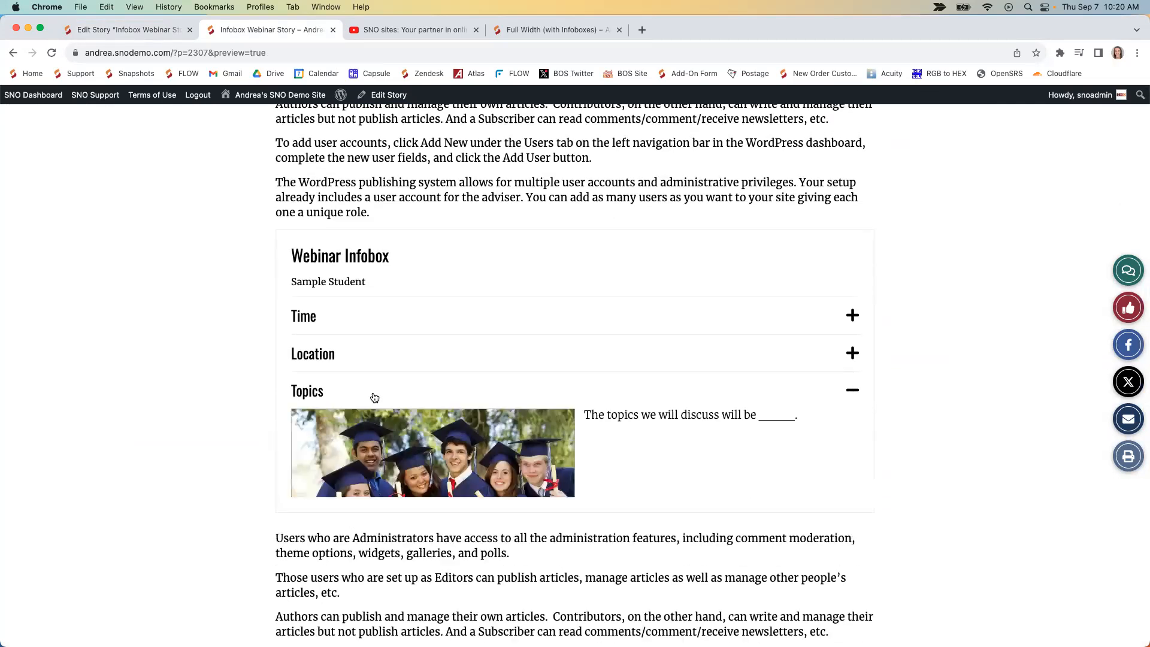
scroll(505, 359, down, 2)
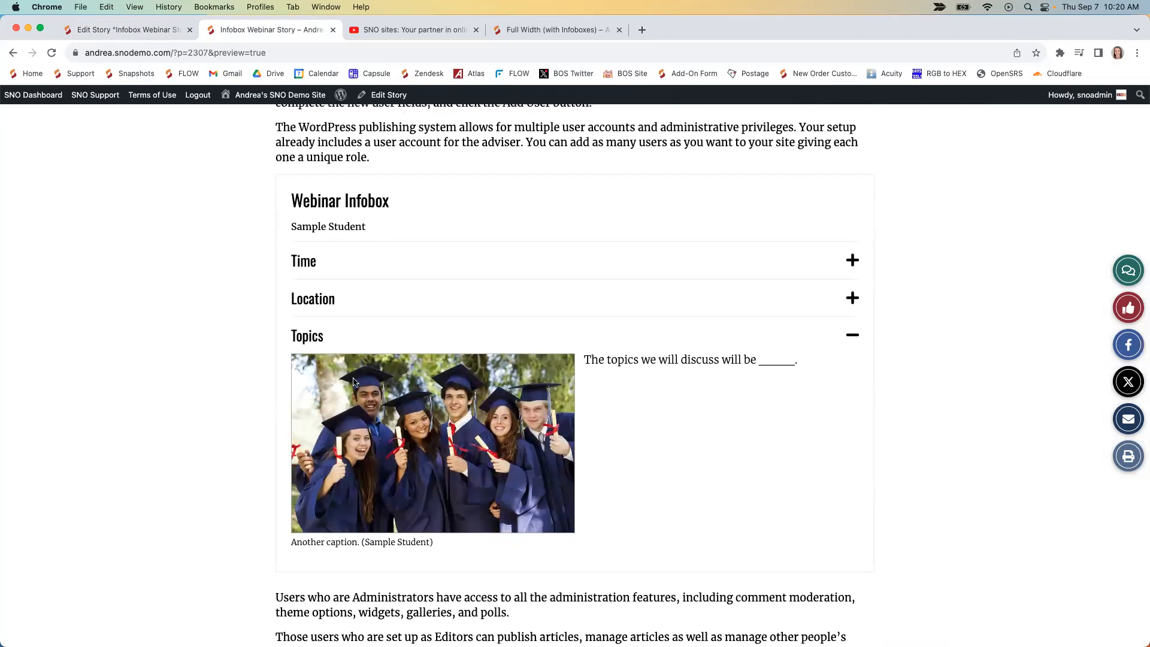
click(346, 336)
click(348, 308)
click(347, 306)
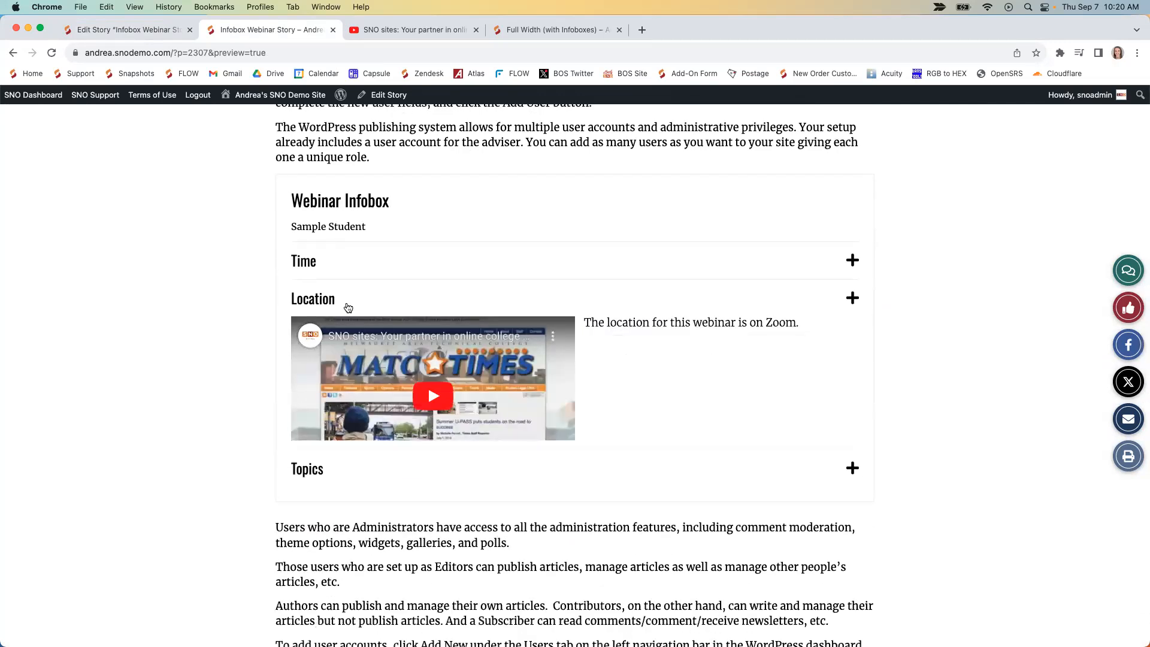
scroll(344, 317, up, 2)
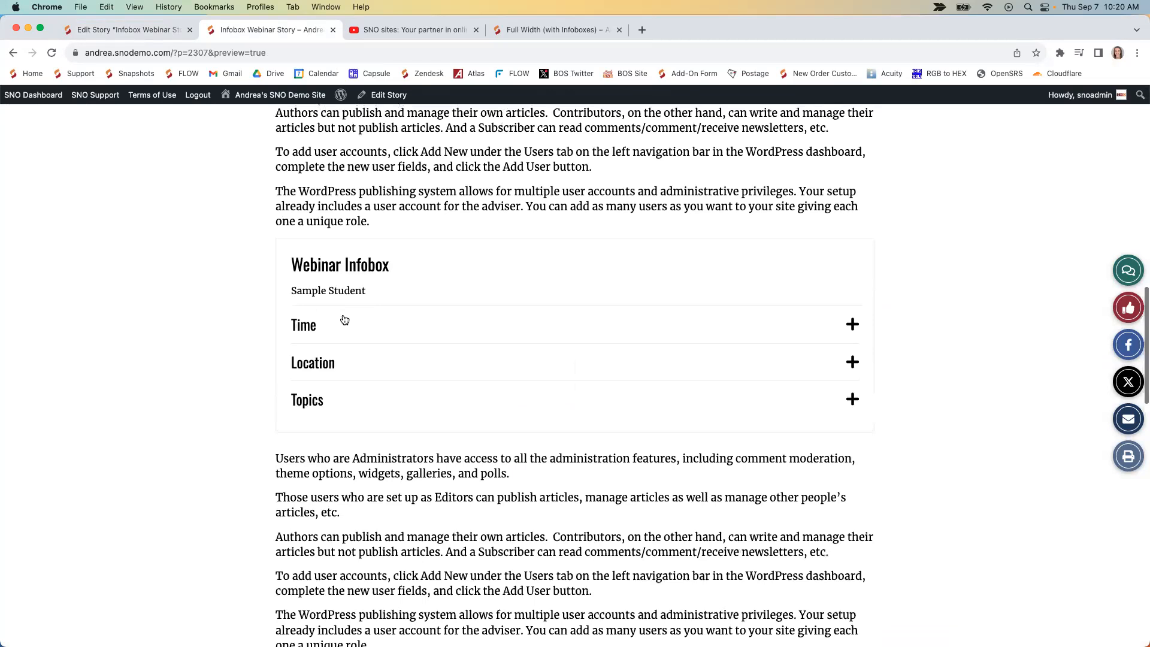
scroll(247, 354, up, 10)
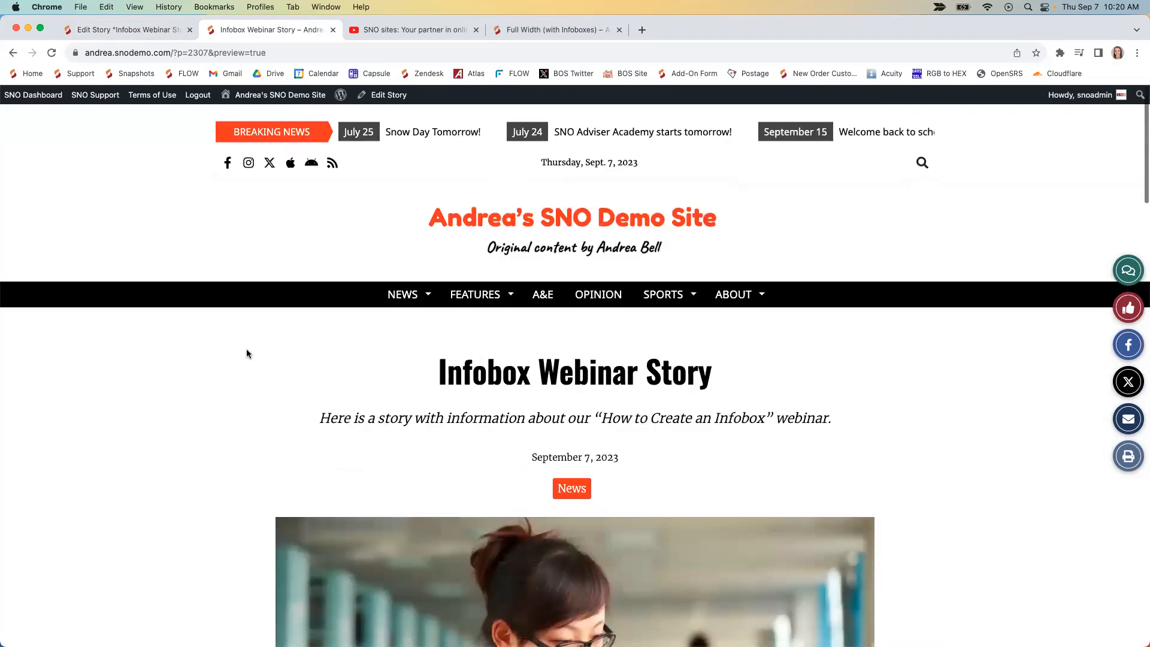
Return to the story editor, view the list of all infoboxes, and reopen the Infobox Webinar Story for editing.
click(161, 31)
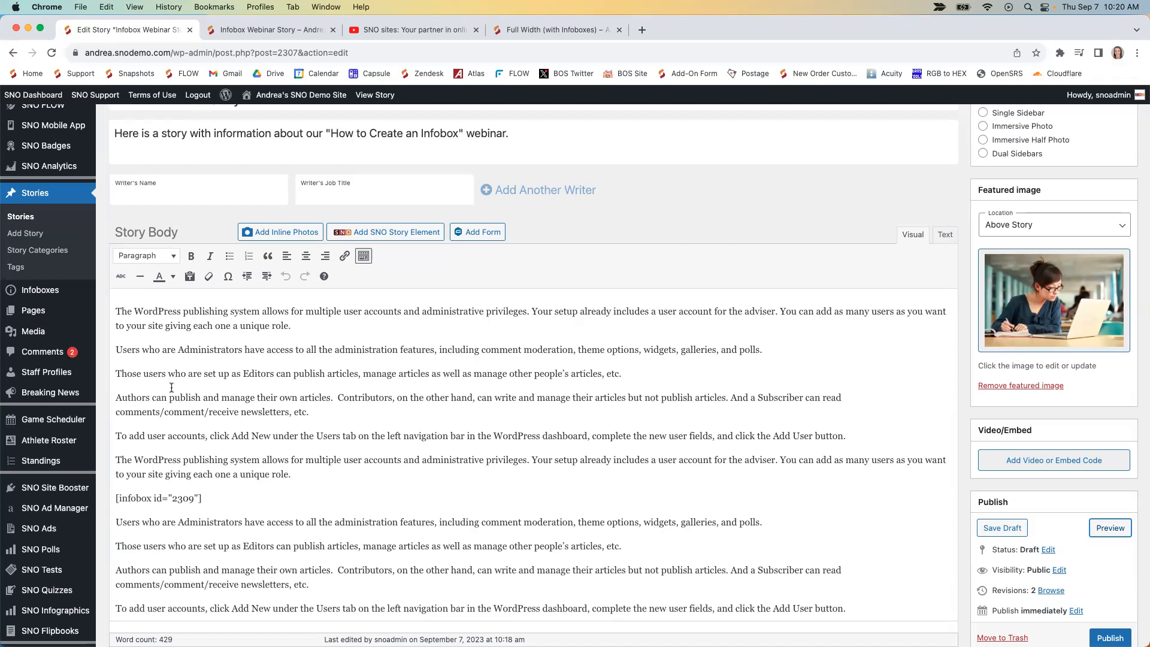
click(42, 291)
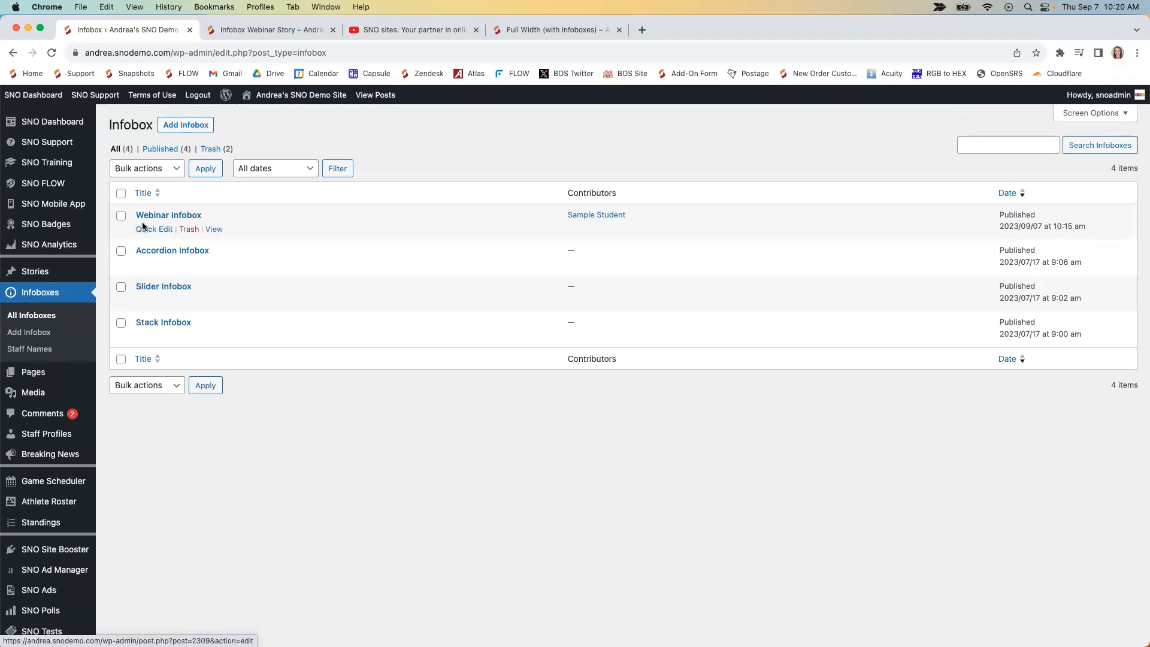
mouse_move(33, 276)
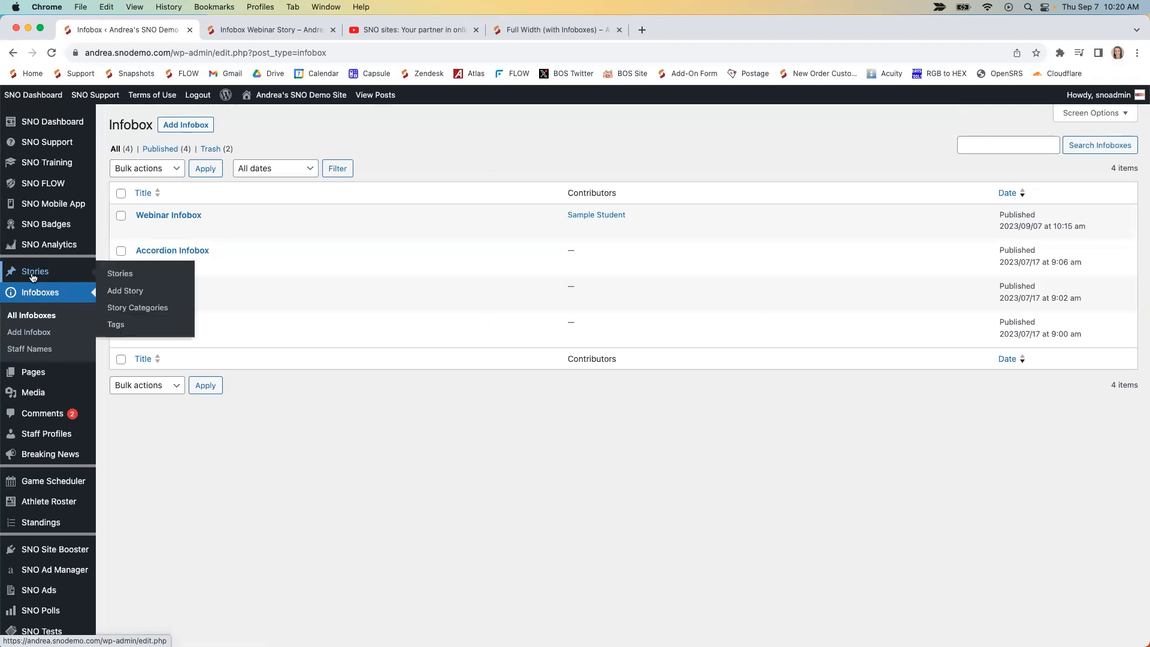
click(33, 276)
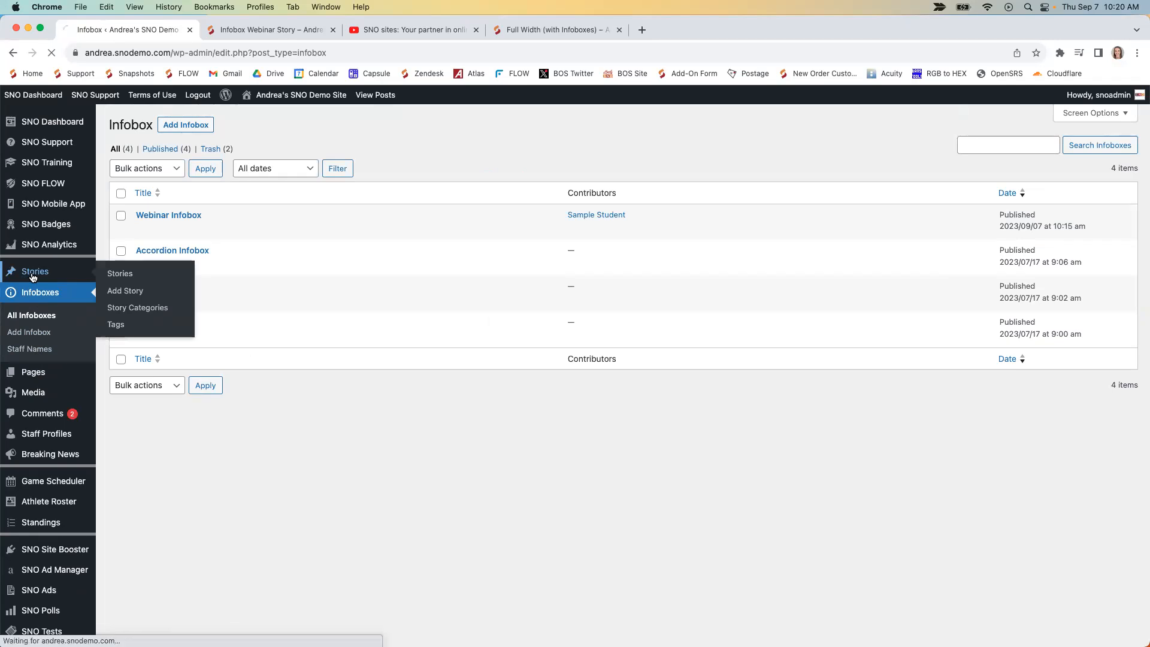
click(187, 217)
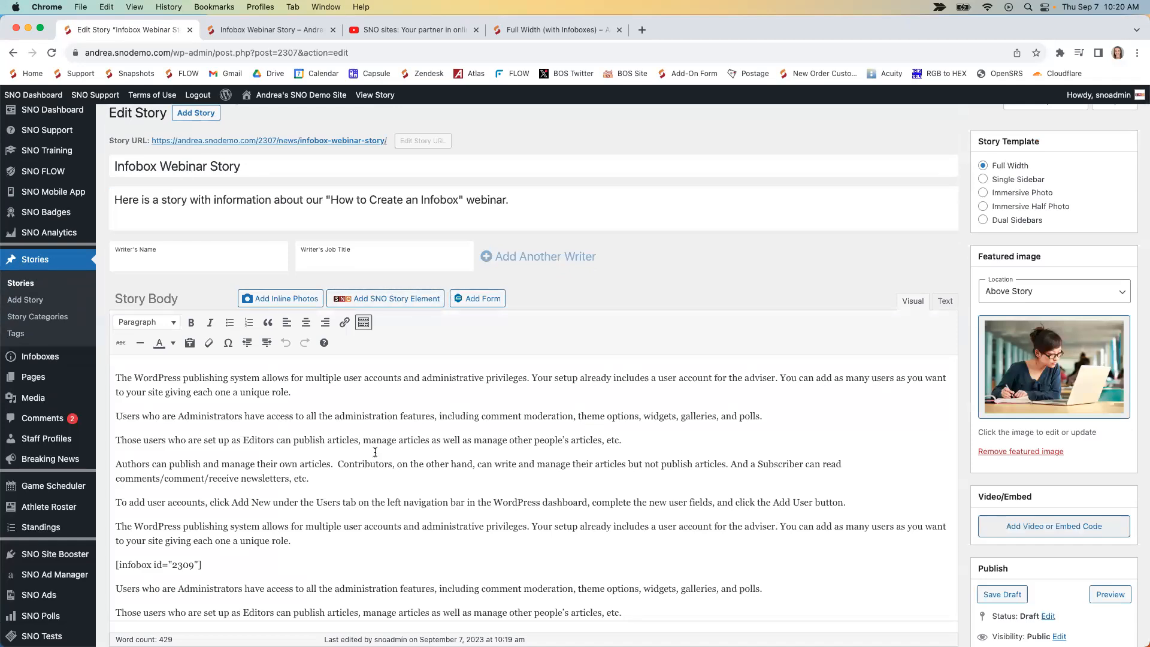
scroll(372, 446, up, 1)
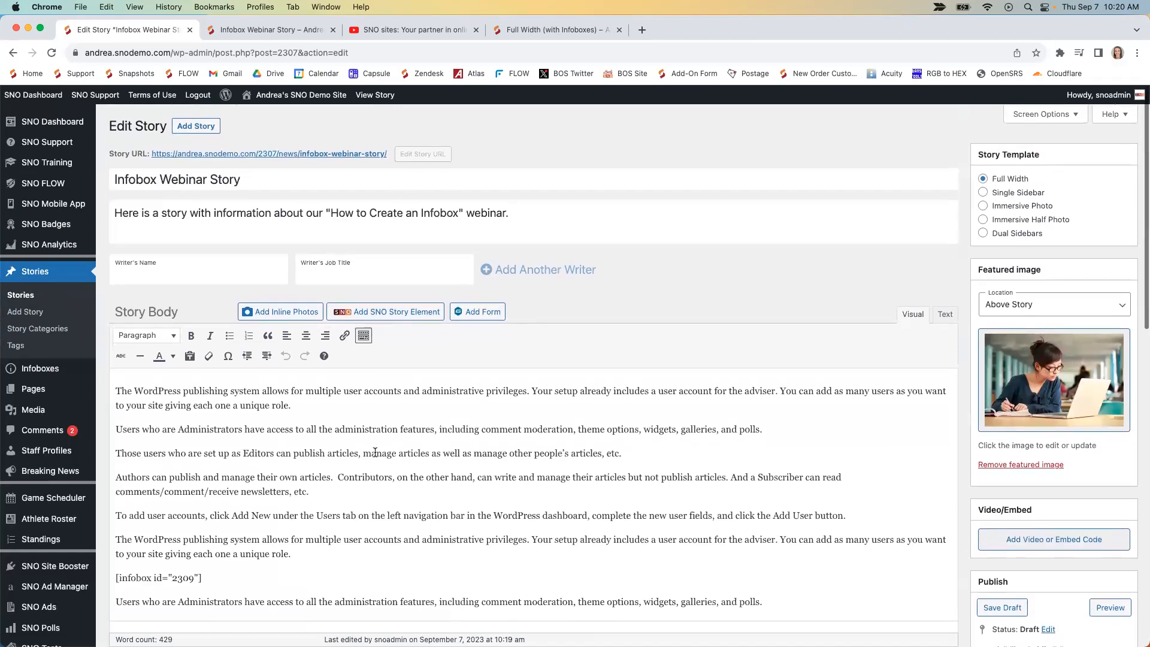
Open the demo site's public homepage.
click(321, 99)
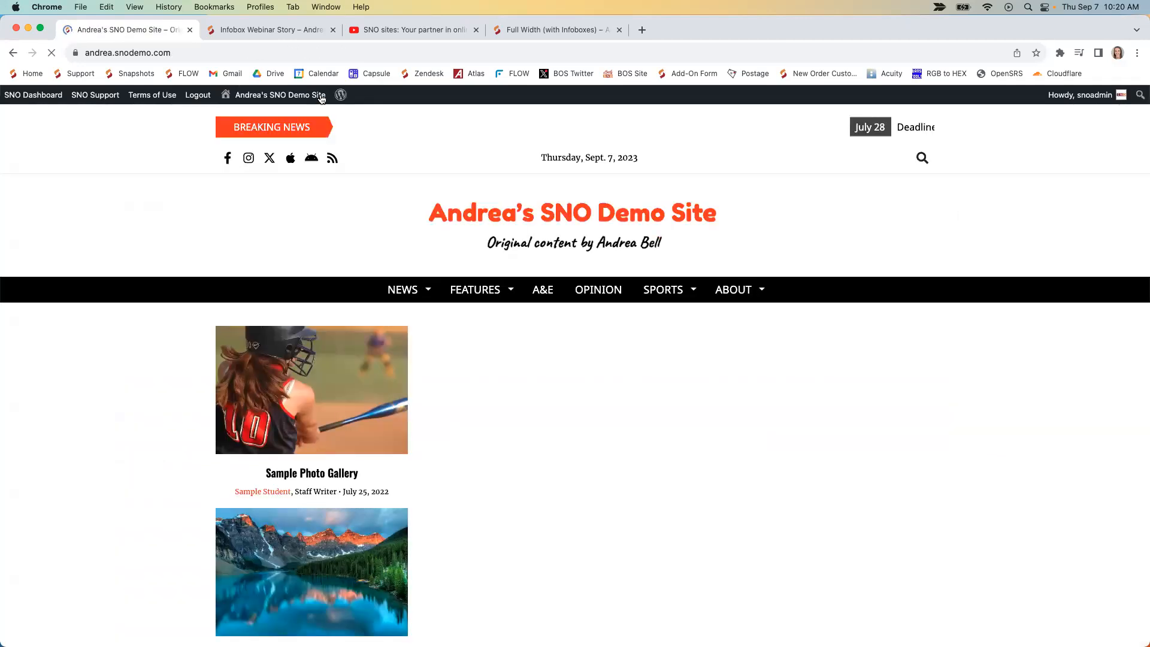